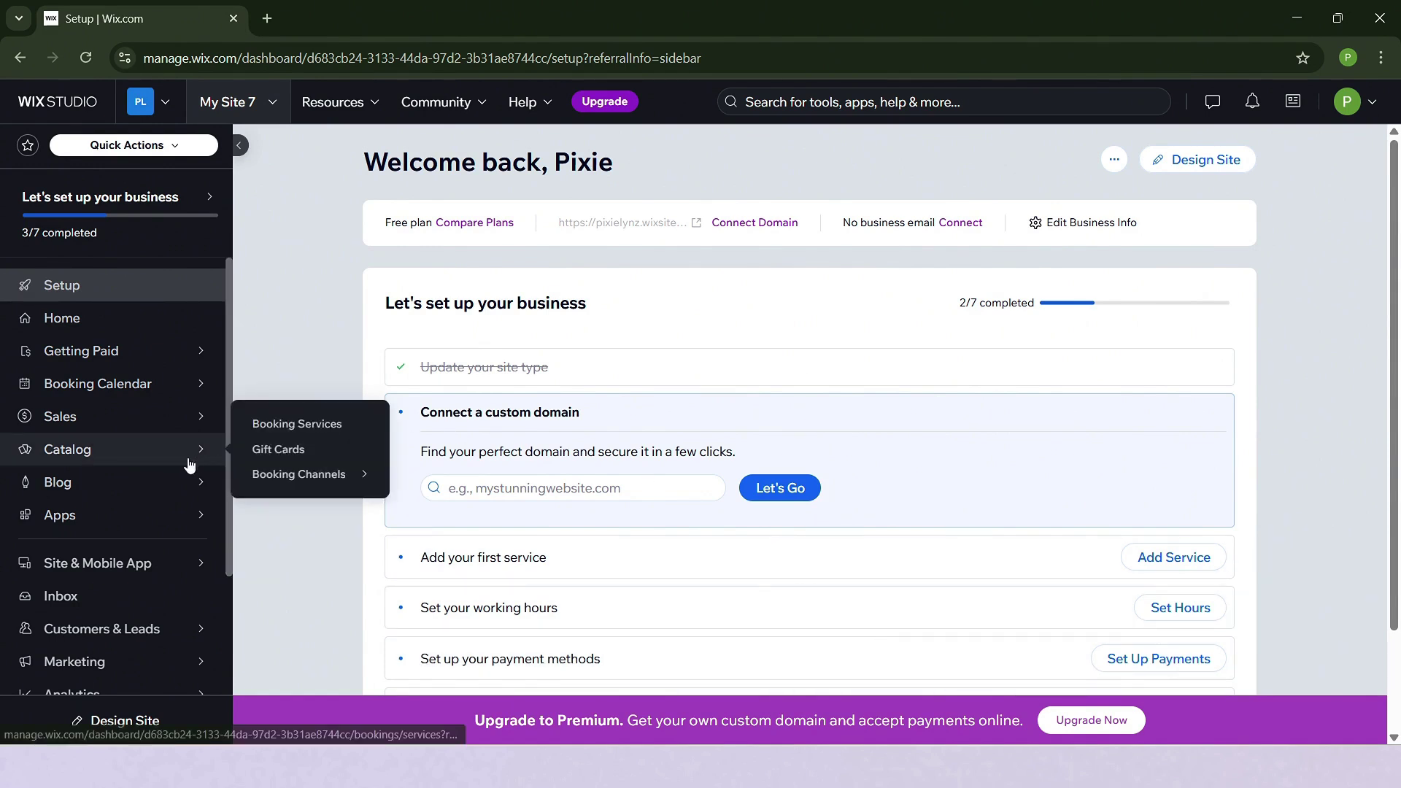
# Go to Catalog > Booking Services to reach the Add a New Service page.
pyautogui.moveTo(192, 475)
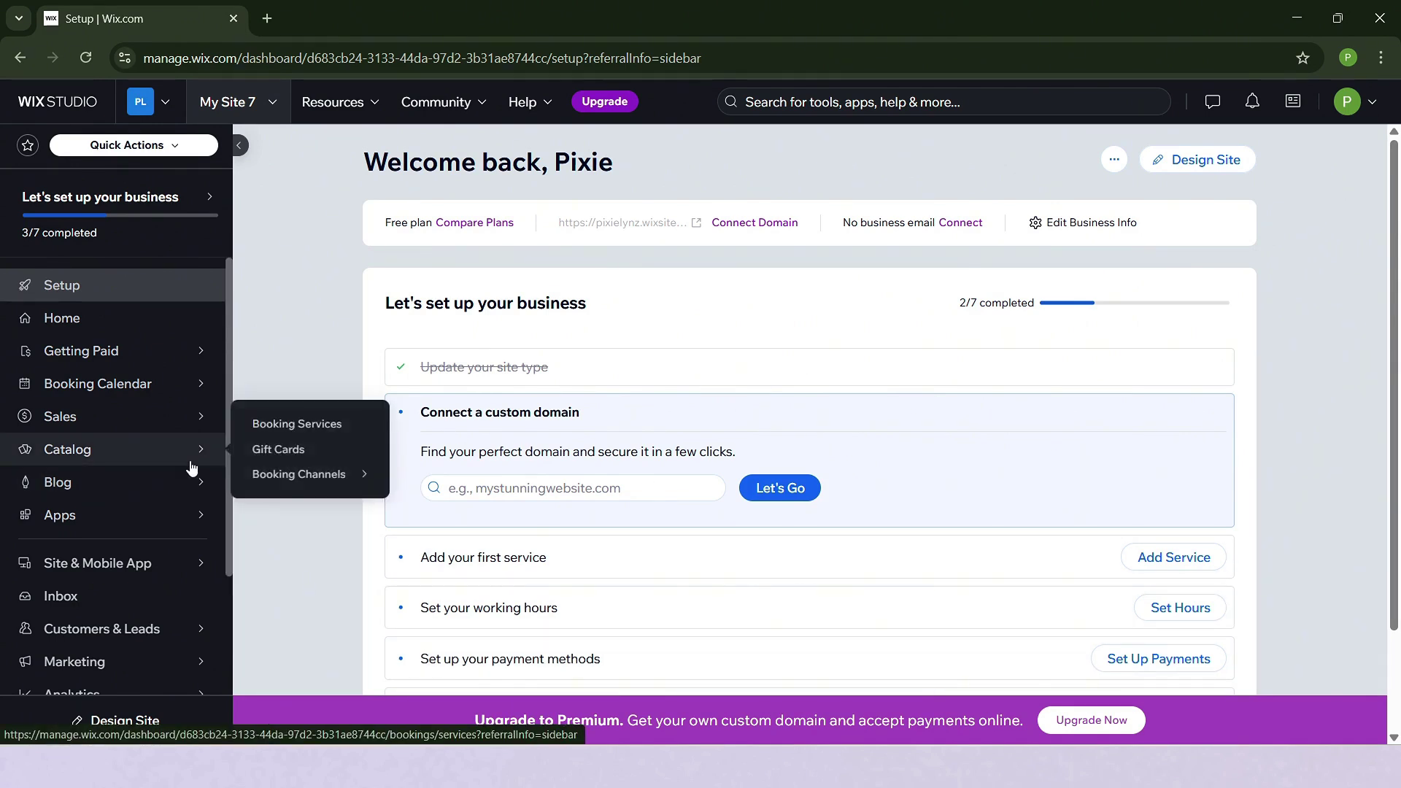
pyautogui.moveTo(186, 448)
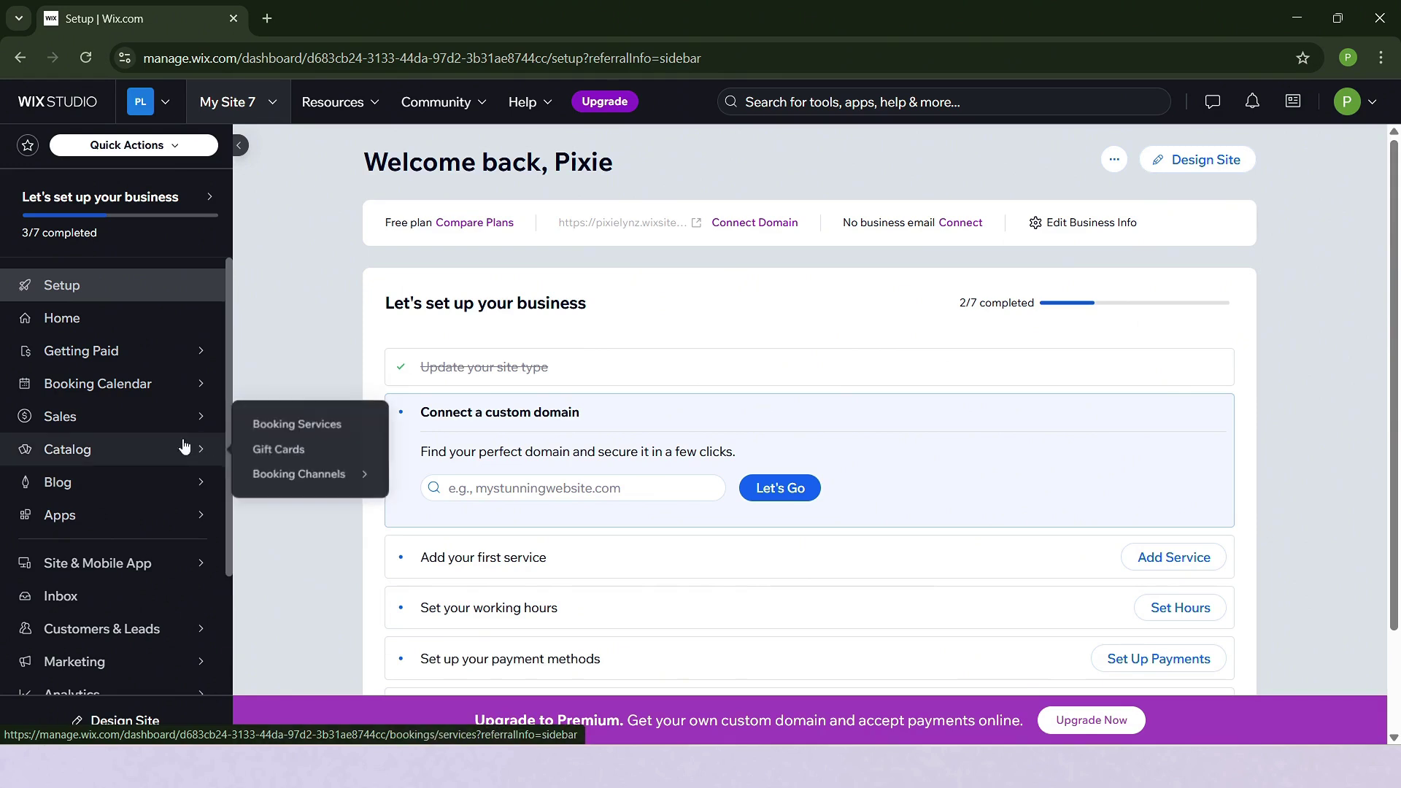
pyautogui.click(281, 429)
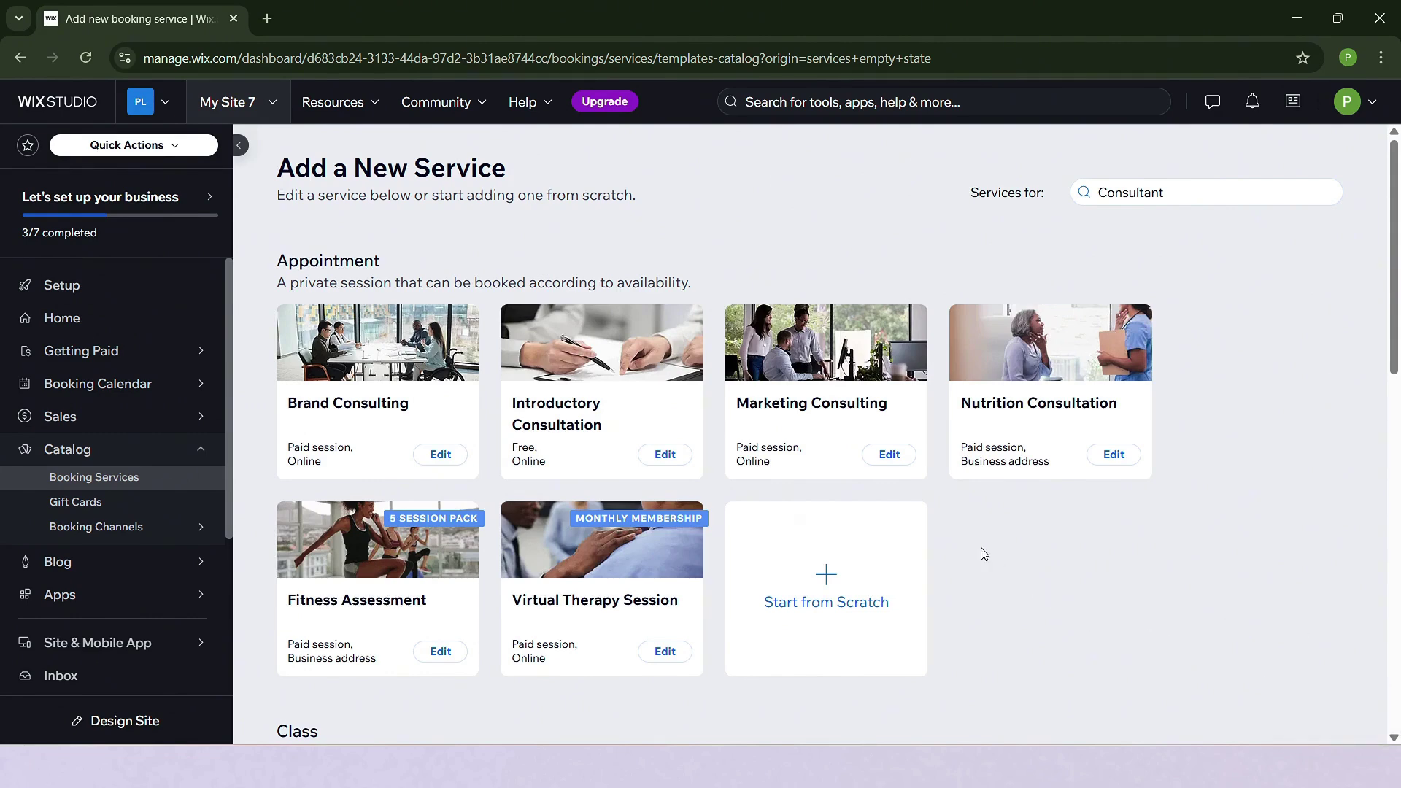
# Choose Start from Scratch to get a blank Service 1 form with a 1 hour duration.
pyautogui.click(825, 584)
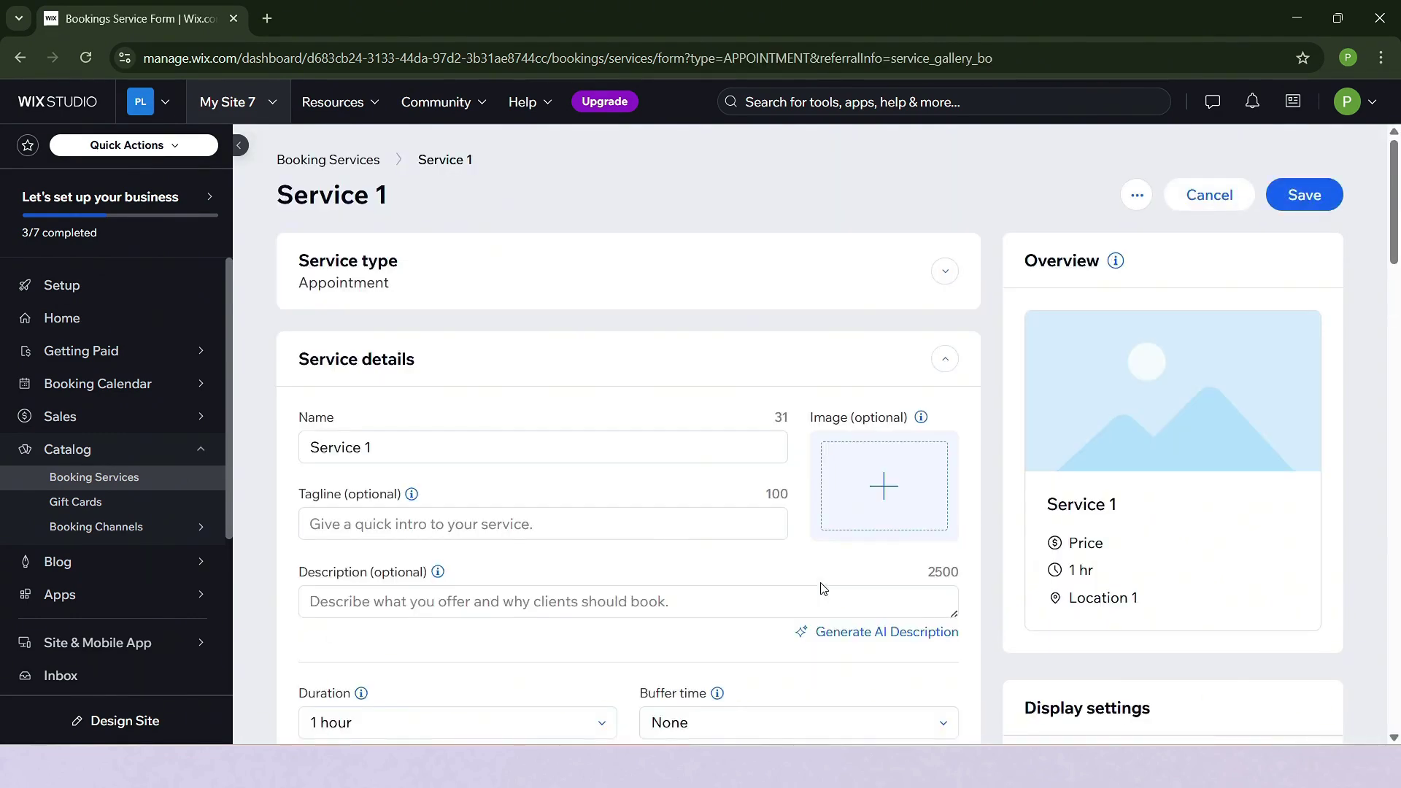
# Rename the service to 'Online Meeting'.
pyautogui.click(422, 458)
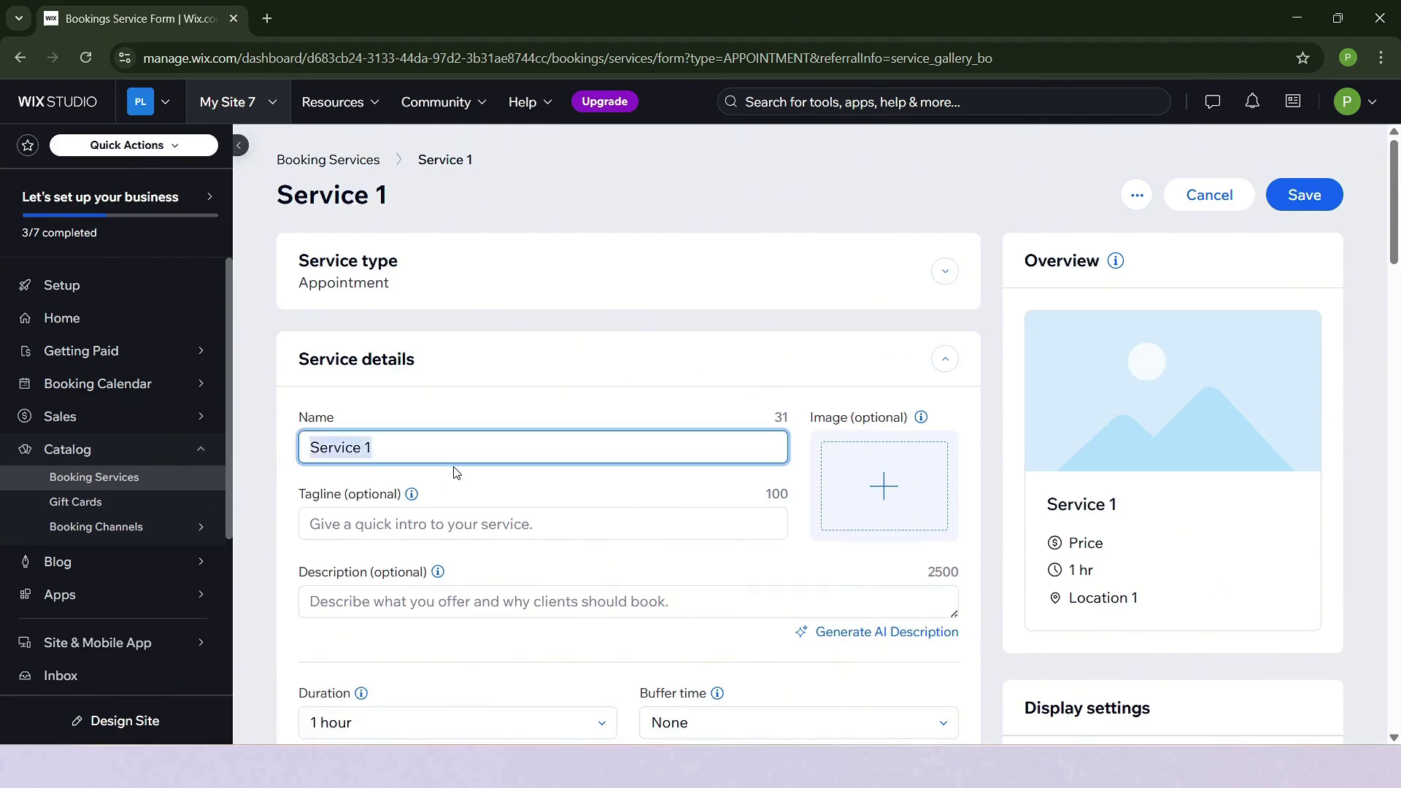
pyautogui.write('Online ')
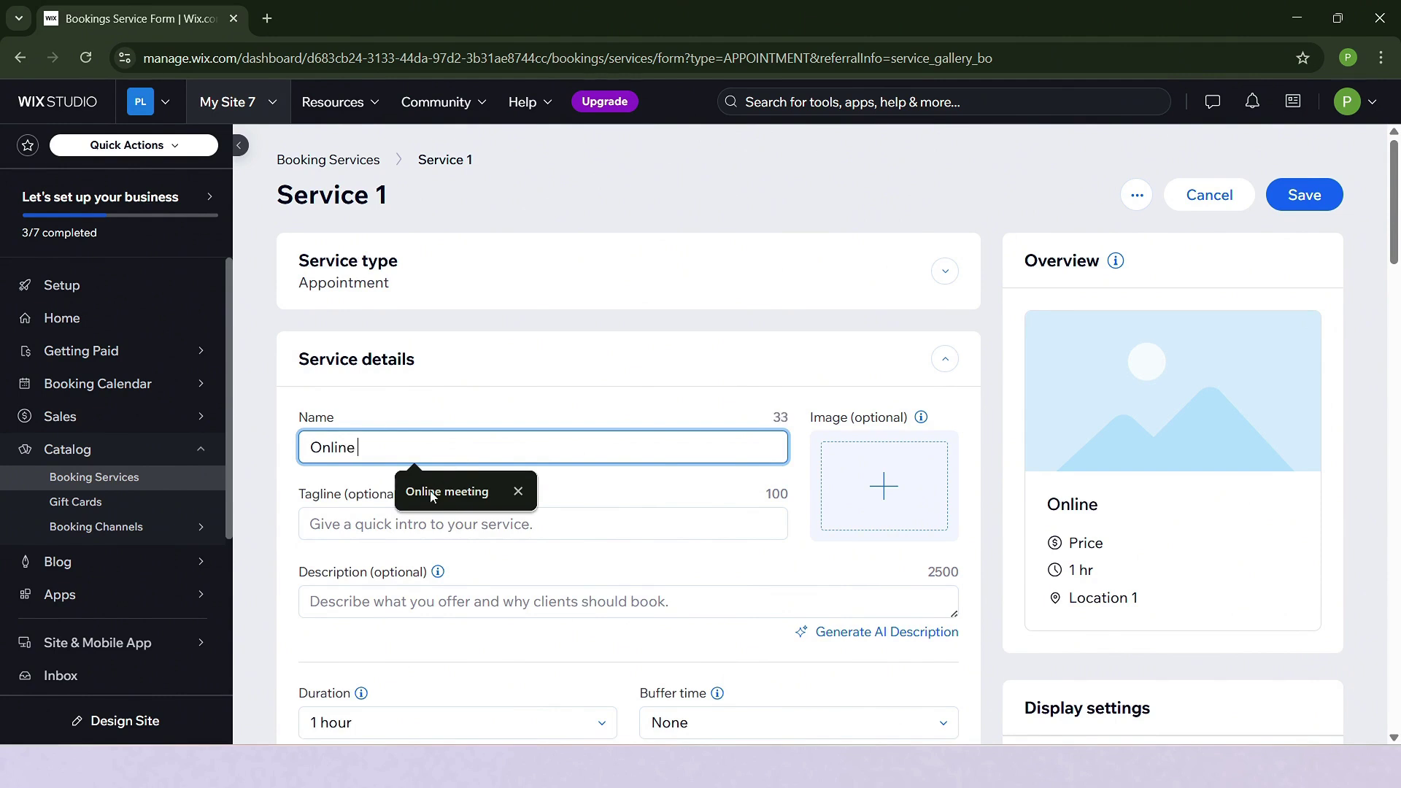
pyautogui.write('Meeting')
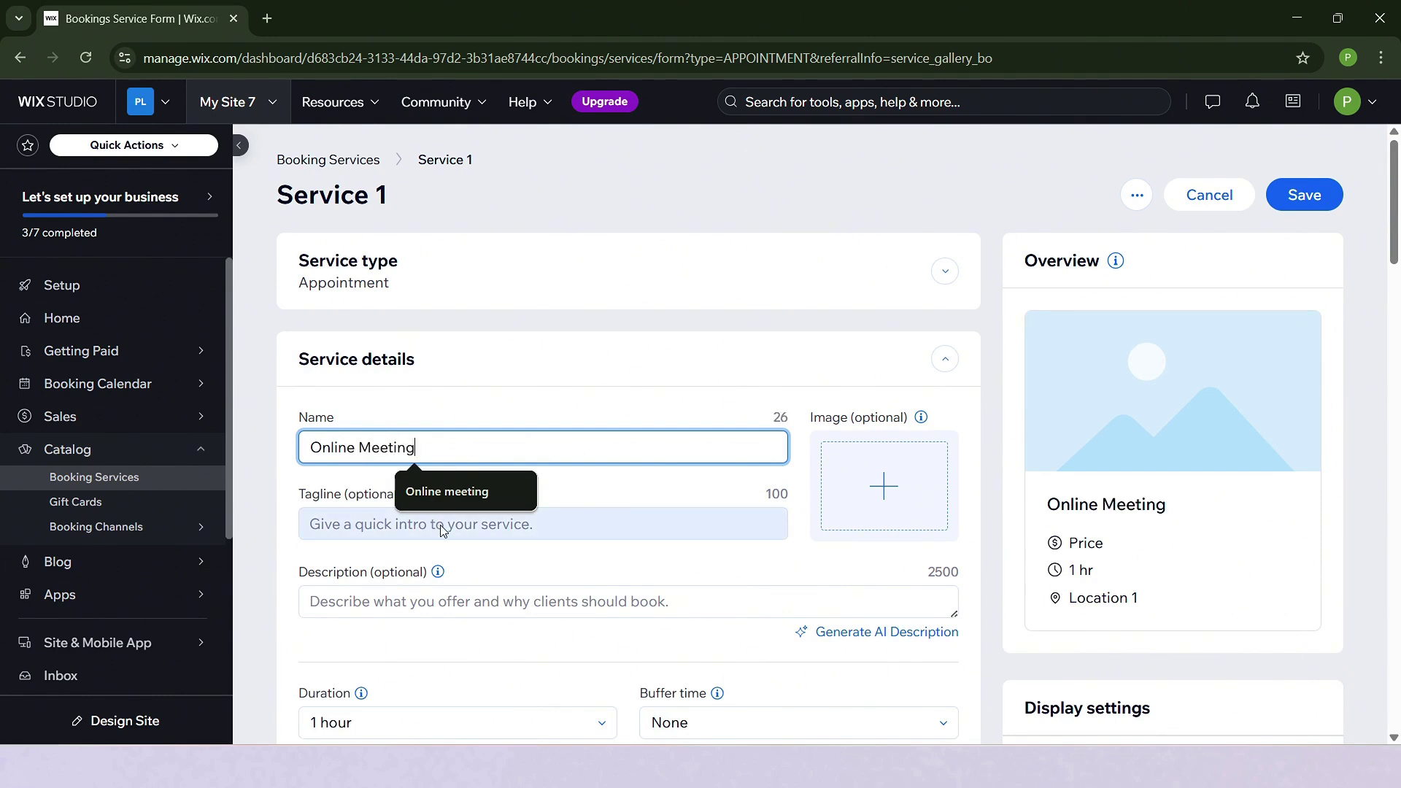
pyautogui.click(501, 427)
# Set the first stock photo found for 'meeting' as the service image.
pyautogui.scroll(-1, 396, 493)
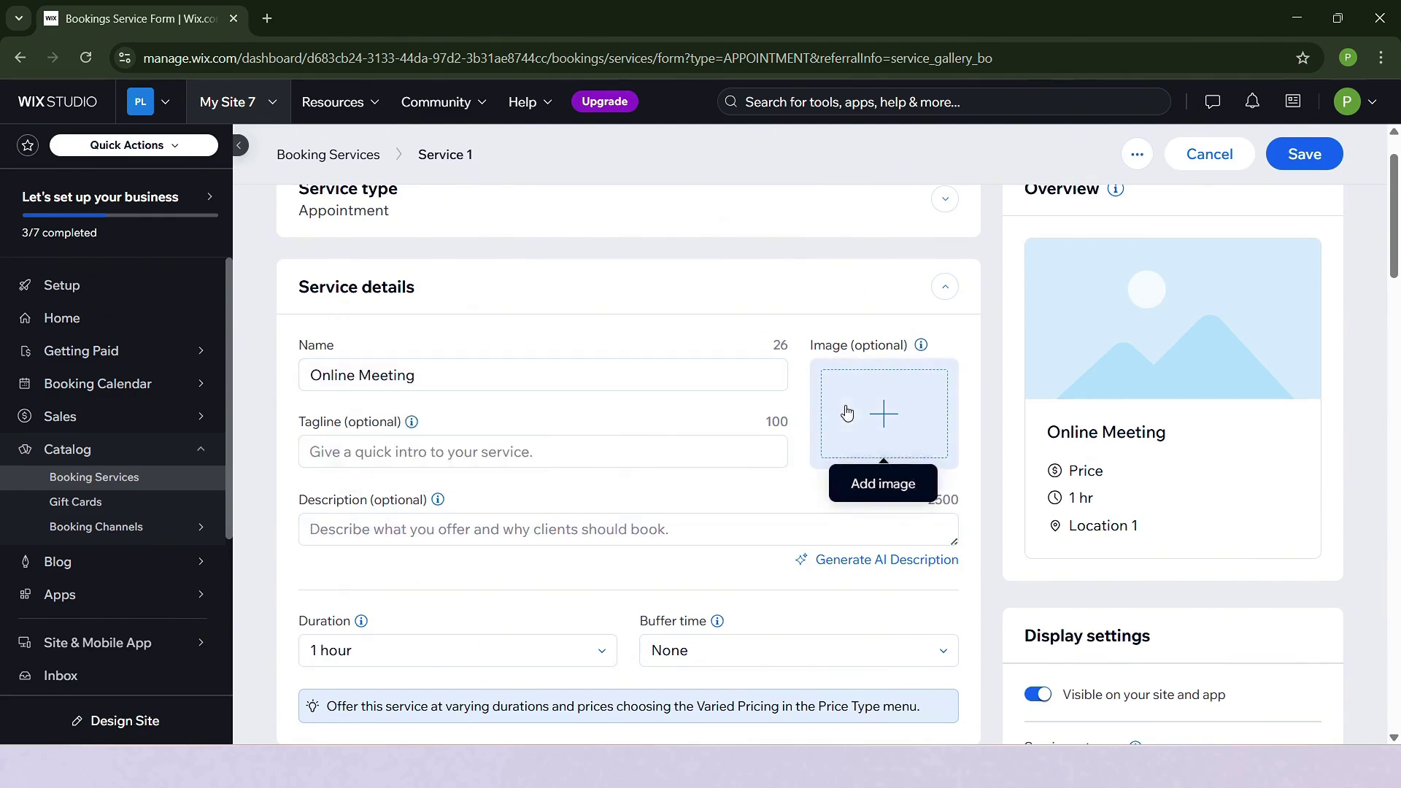
pyautogui.click(880, 413)
pyautogui.click(93, 524)
pyautogui.click(475, 192)
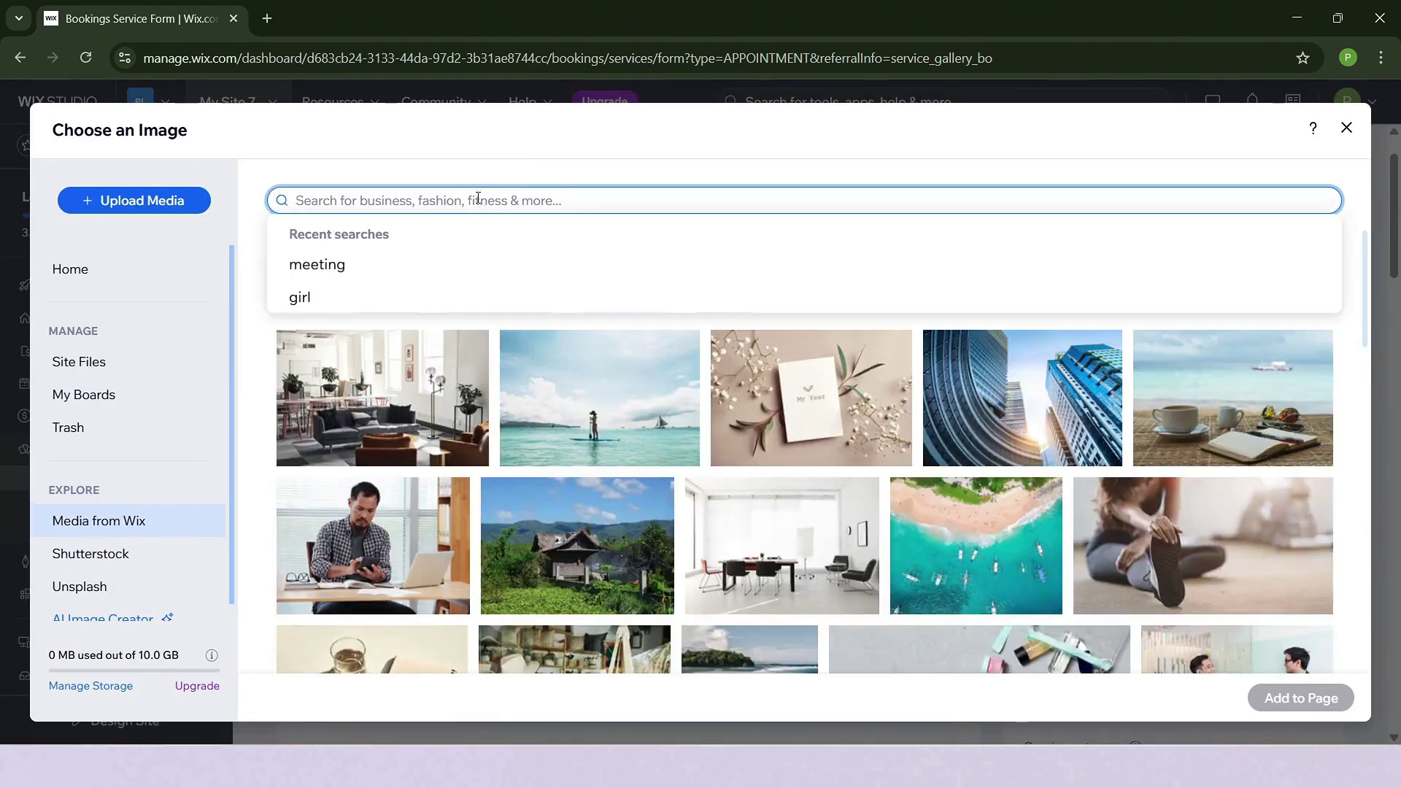
pyautogui.write('meeting')
pyautogui.click(440, 265)
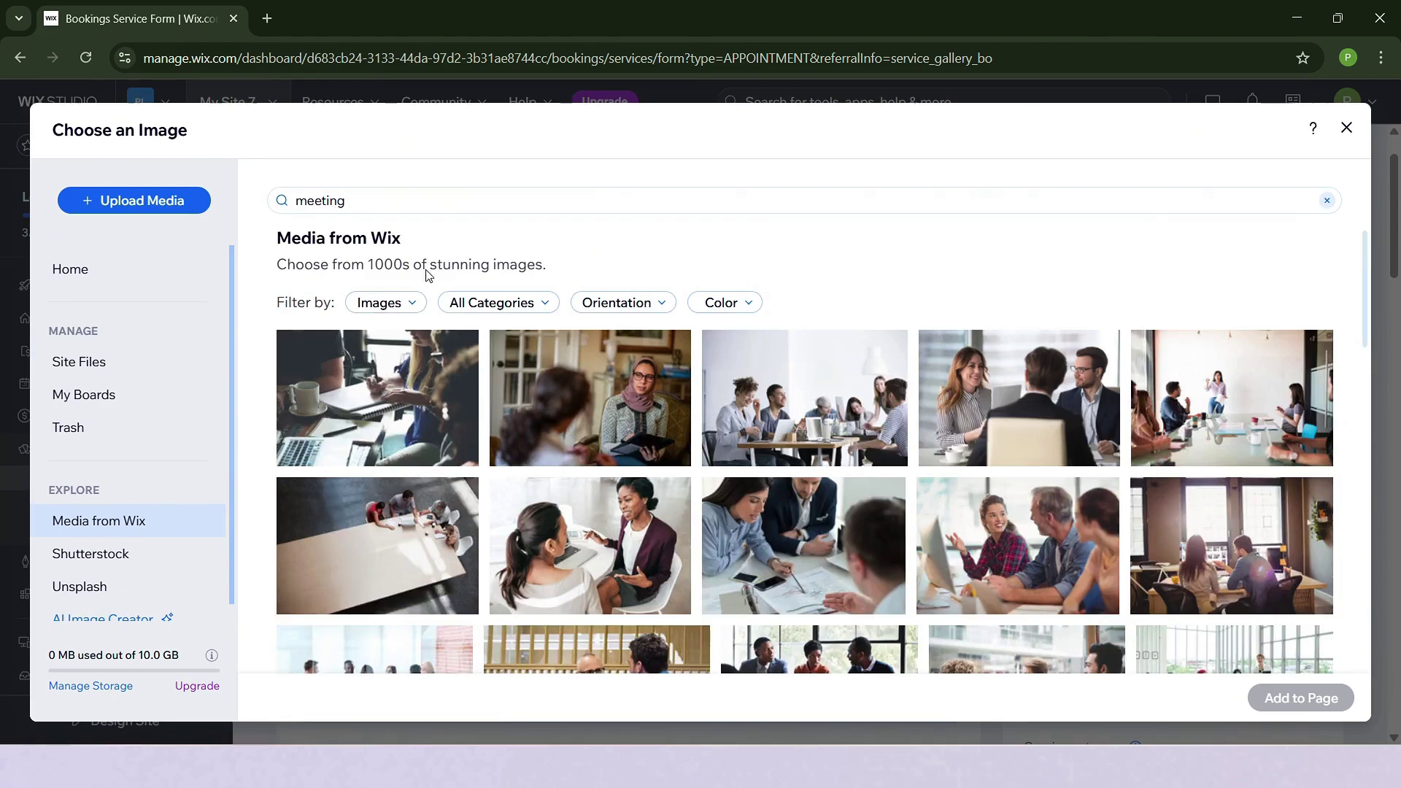
pyautogui.click(343, 372)
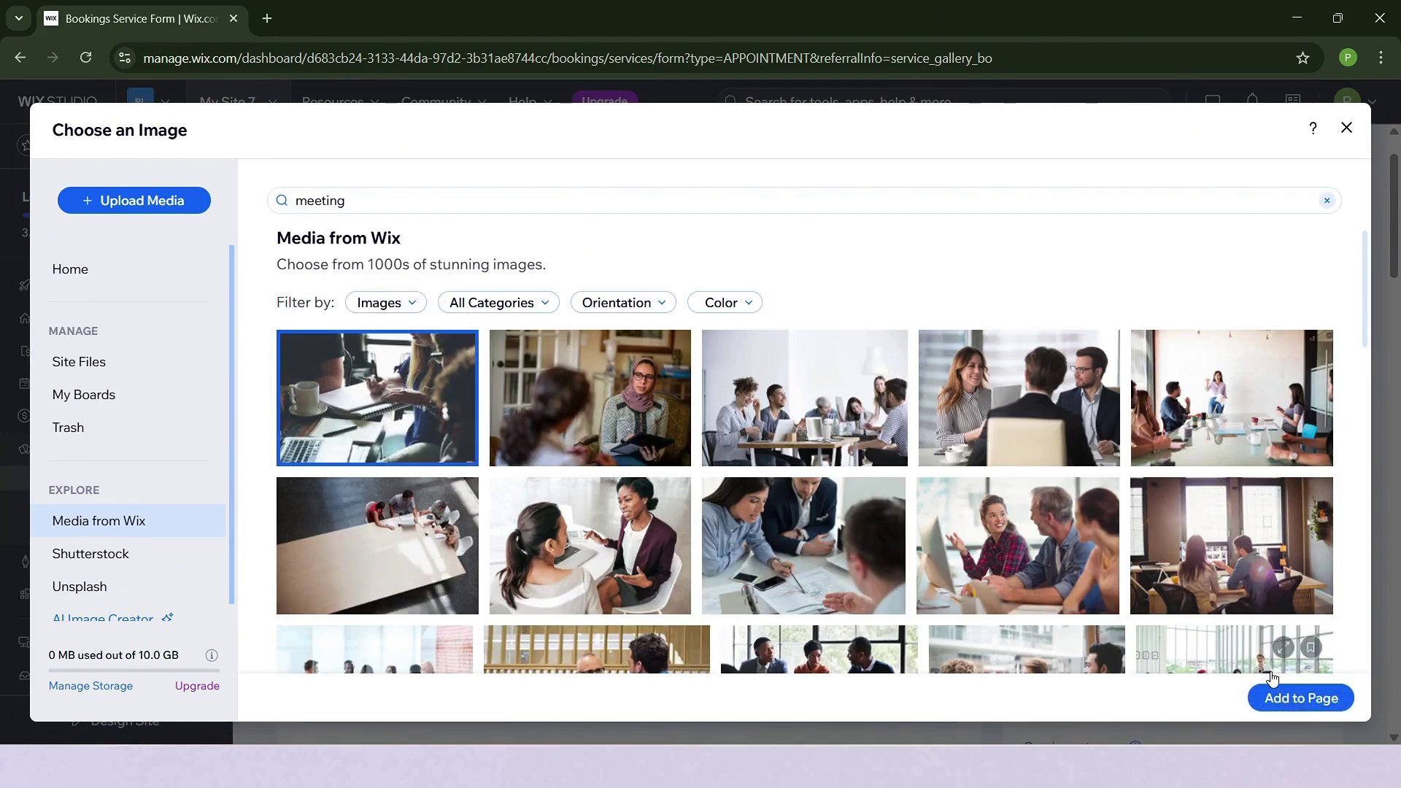
pyautogui.click(1293, 697)
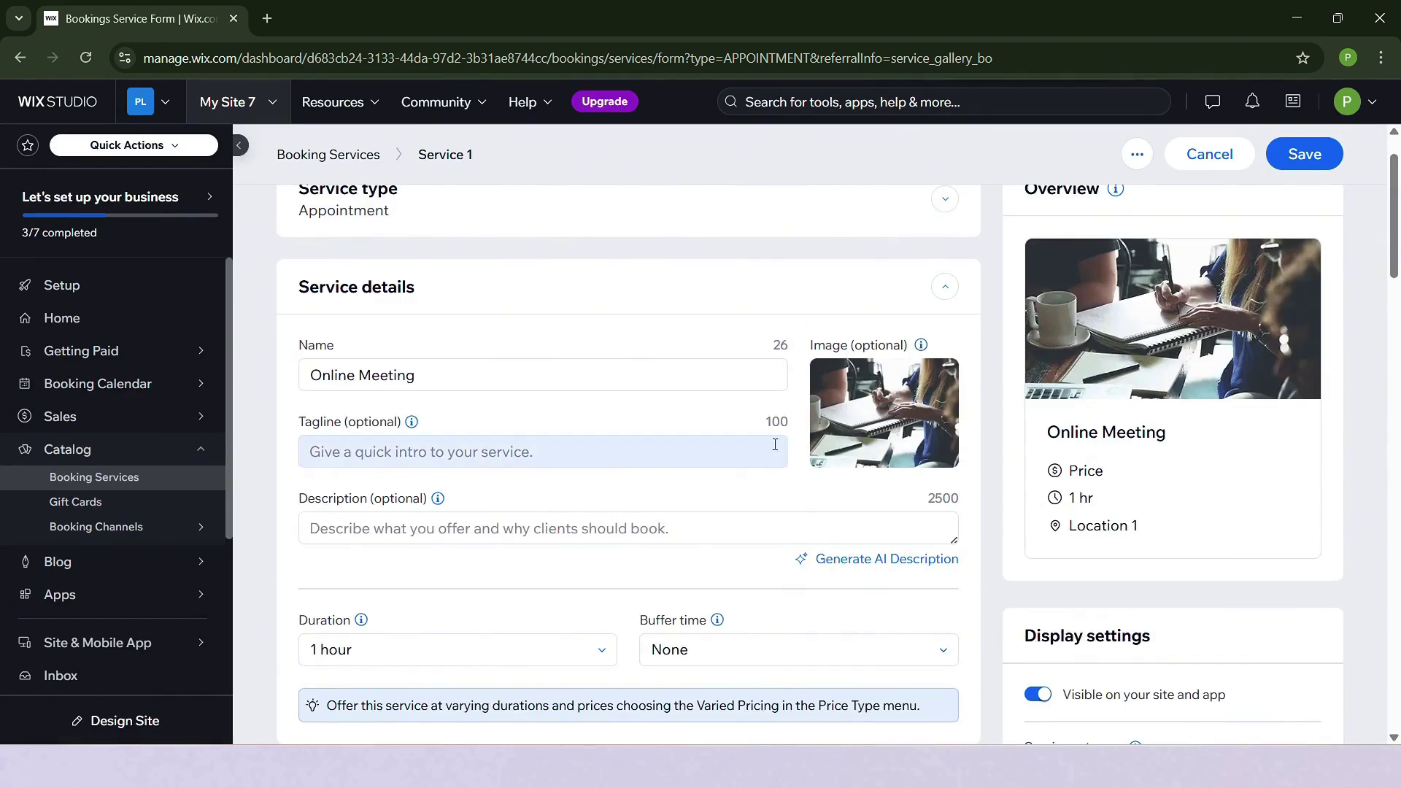
pyautogui.scroll(-1, 429, 333)
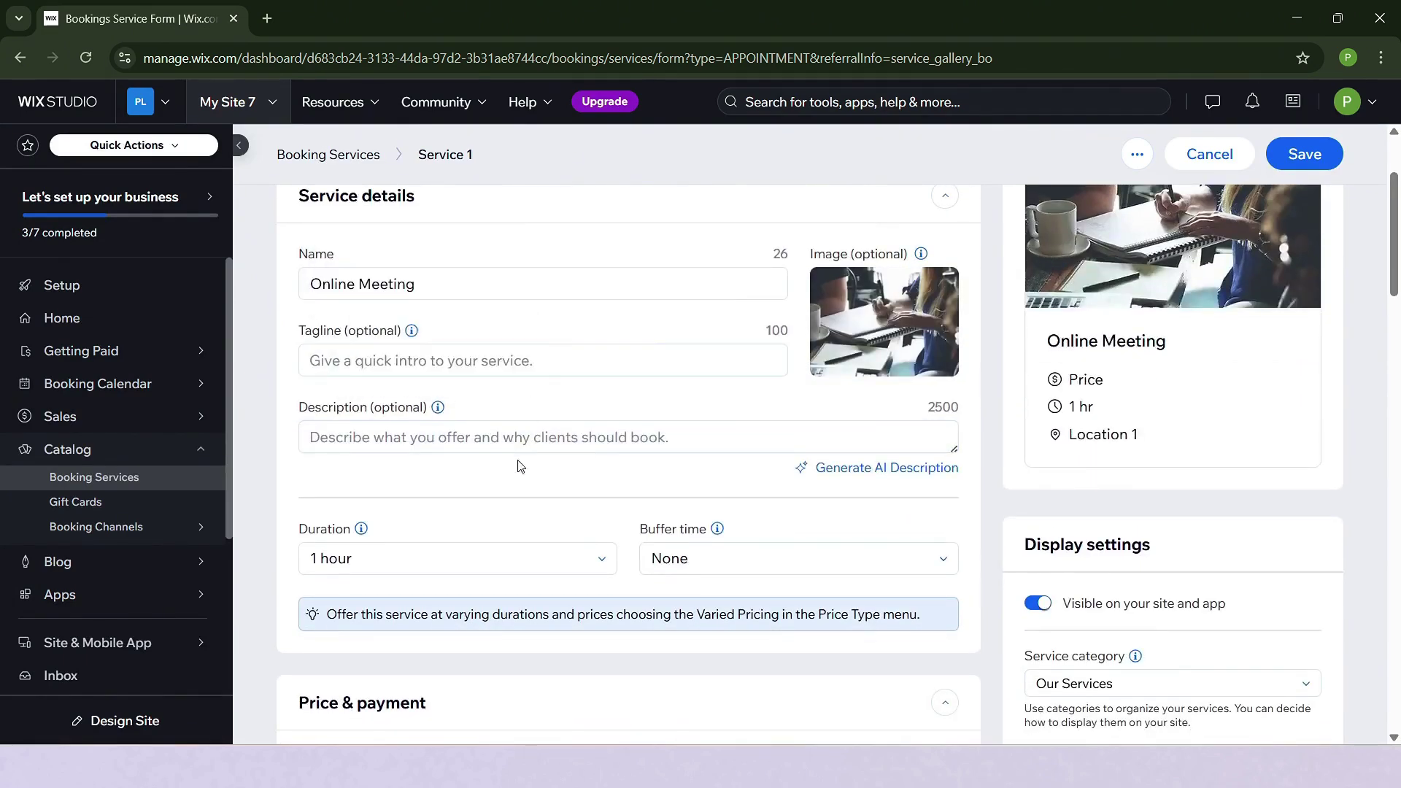
pyautogui.scroll(-2, 519, 465)
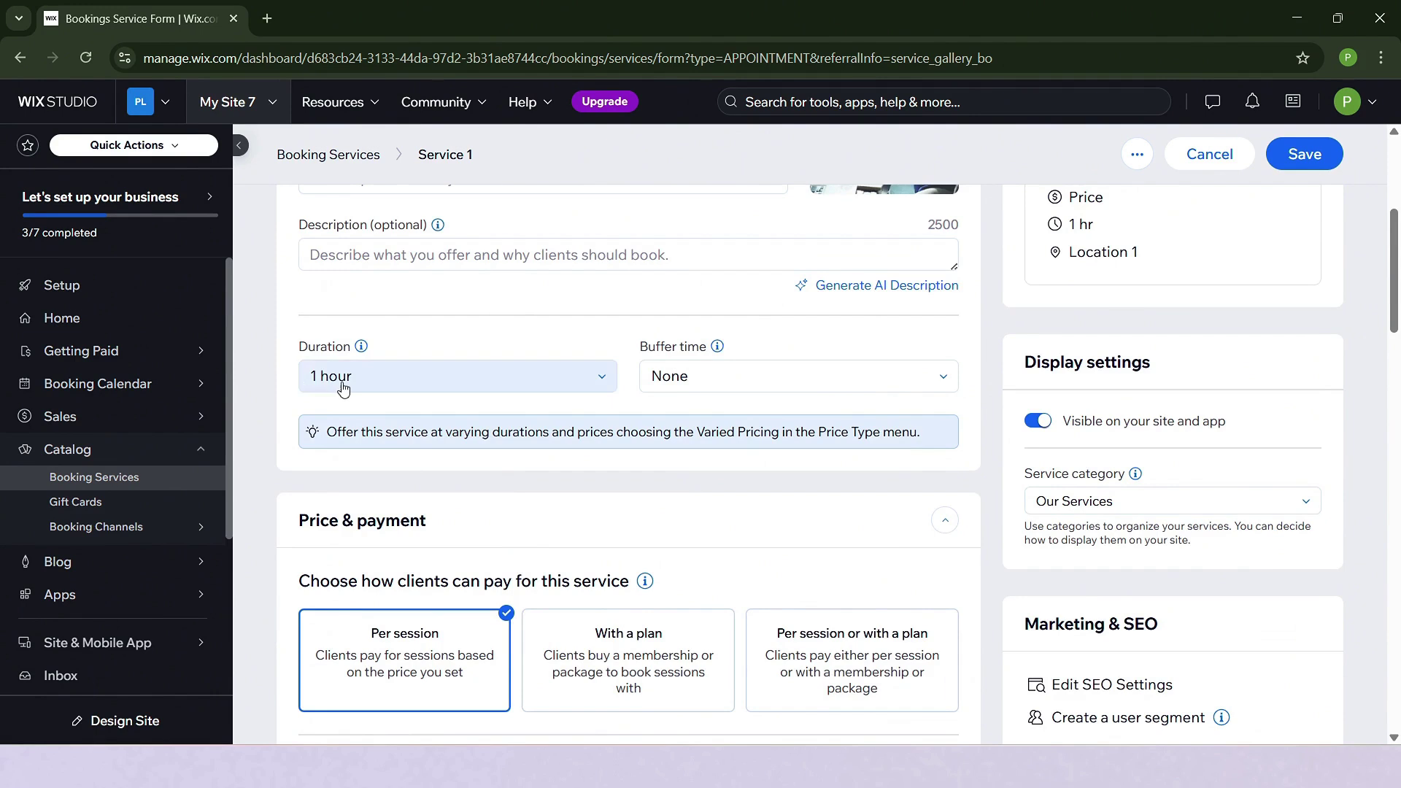
pyautogui.click(443, 366)
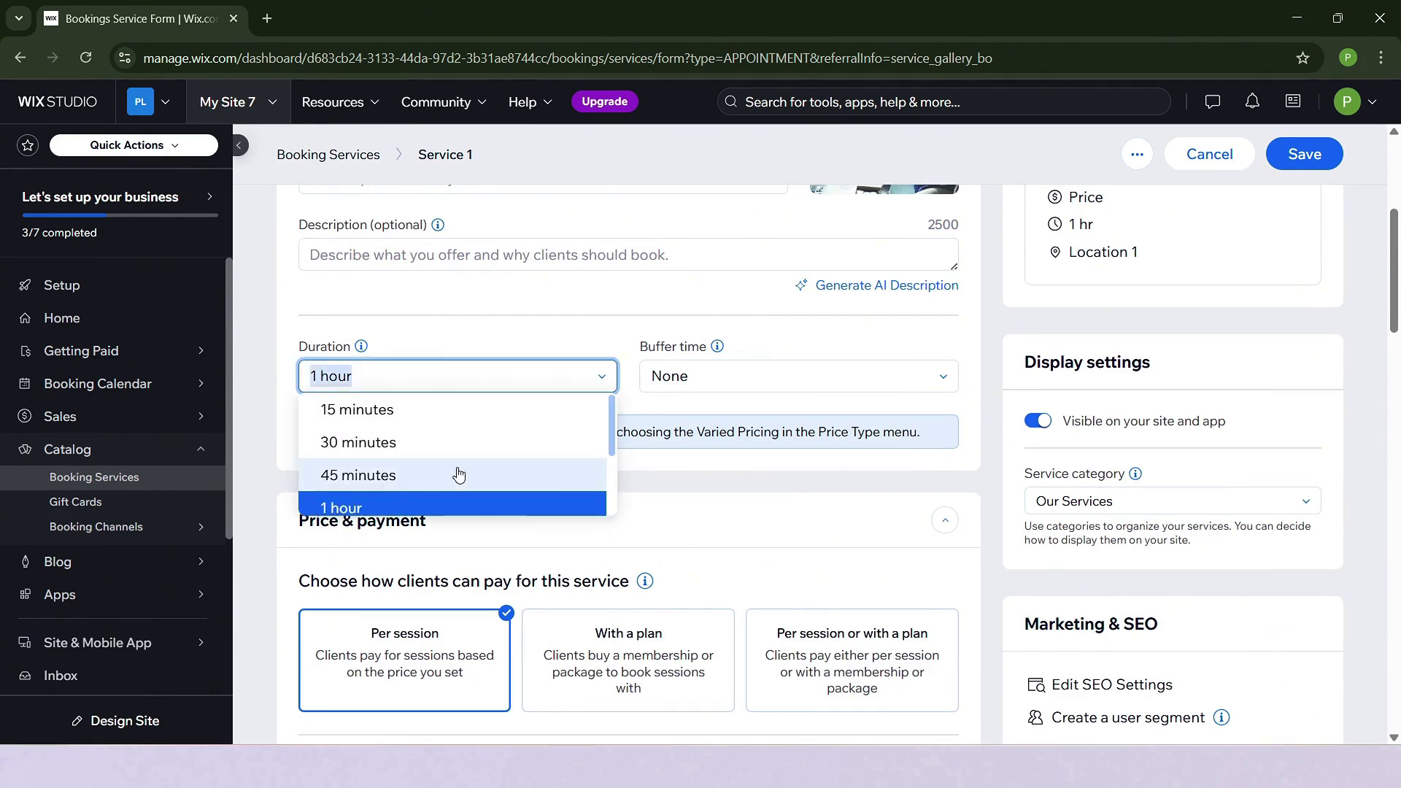
pyautogui.scroll(-2, 457, 476)
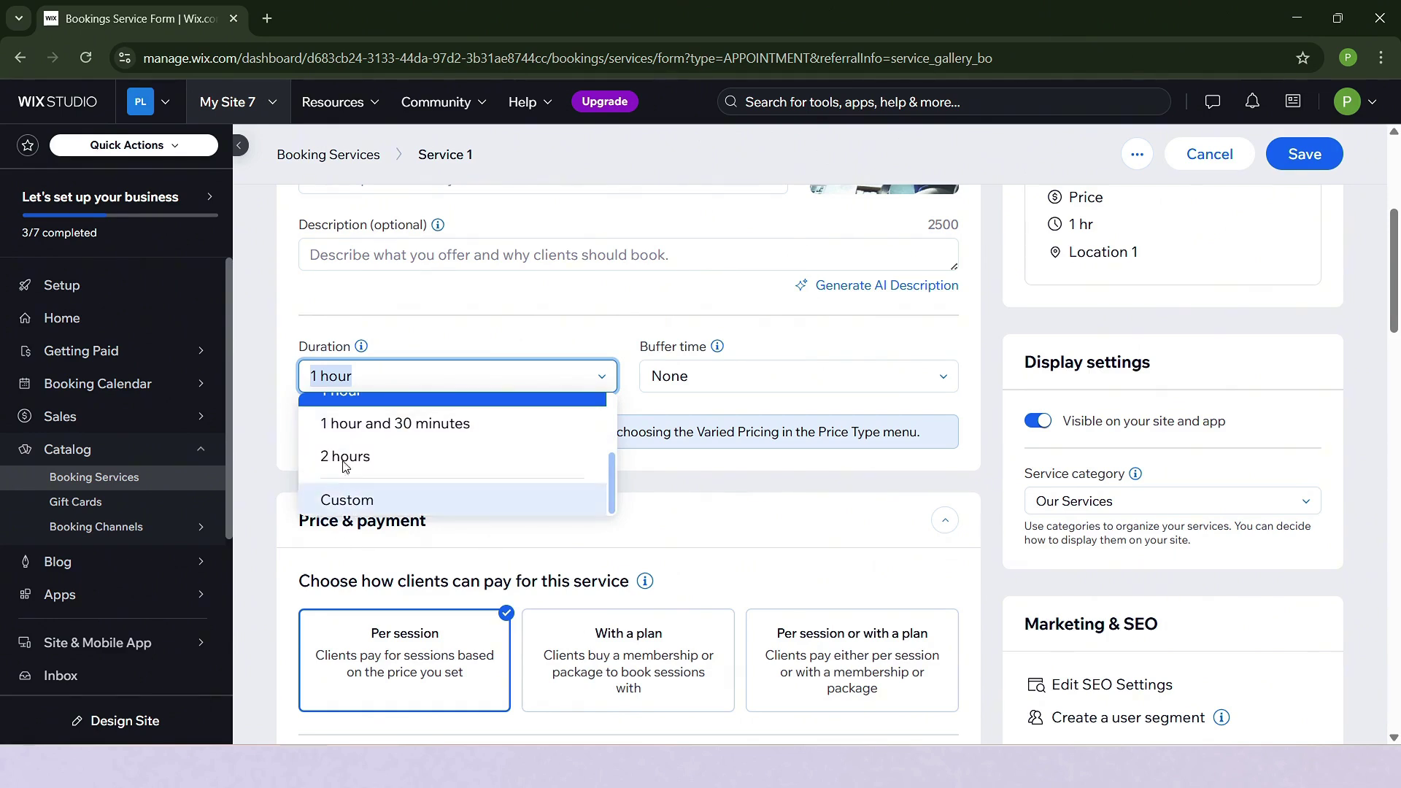
pyautogui.scroll(1, 432, 461)
pyautogui.scroll(3, 432, 460)
pyautogui.scroll(-2, 431, 457)
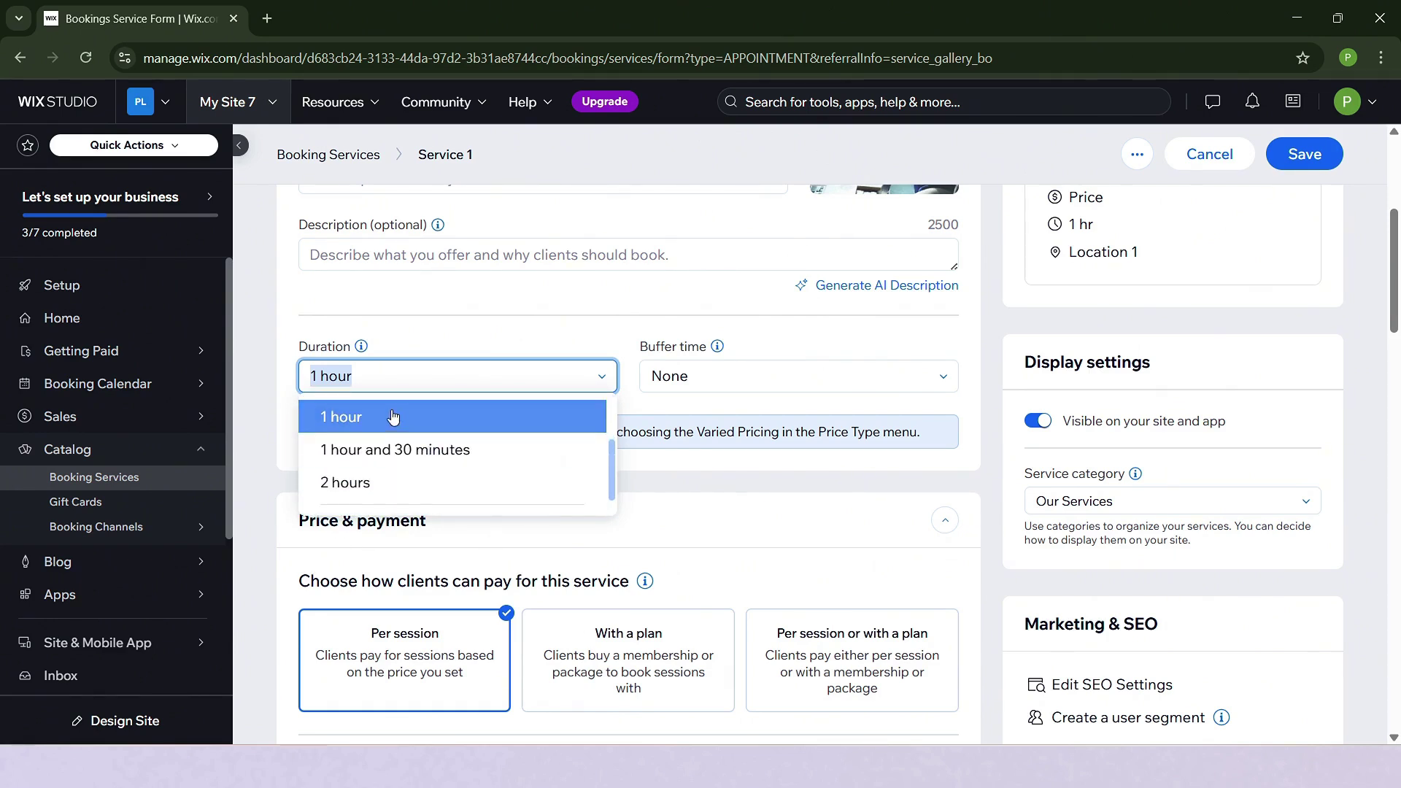
pyautogui.click(400, 416)
pyautogui.scroll(1, 782, 360)
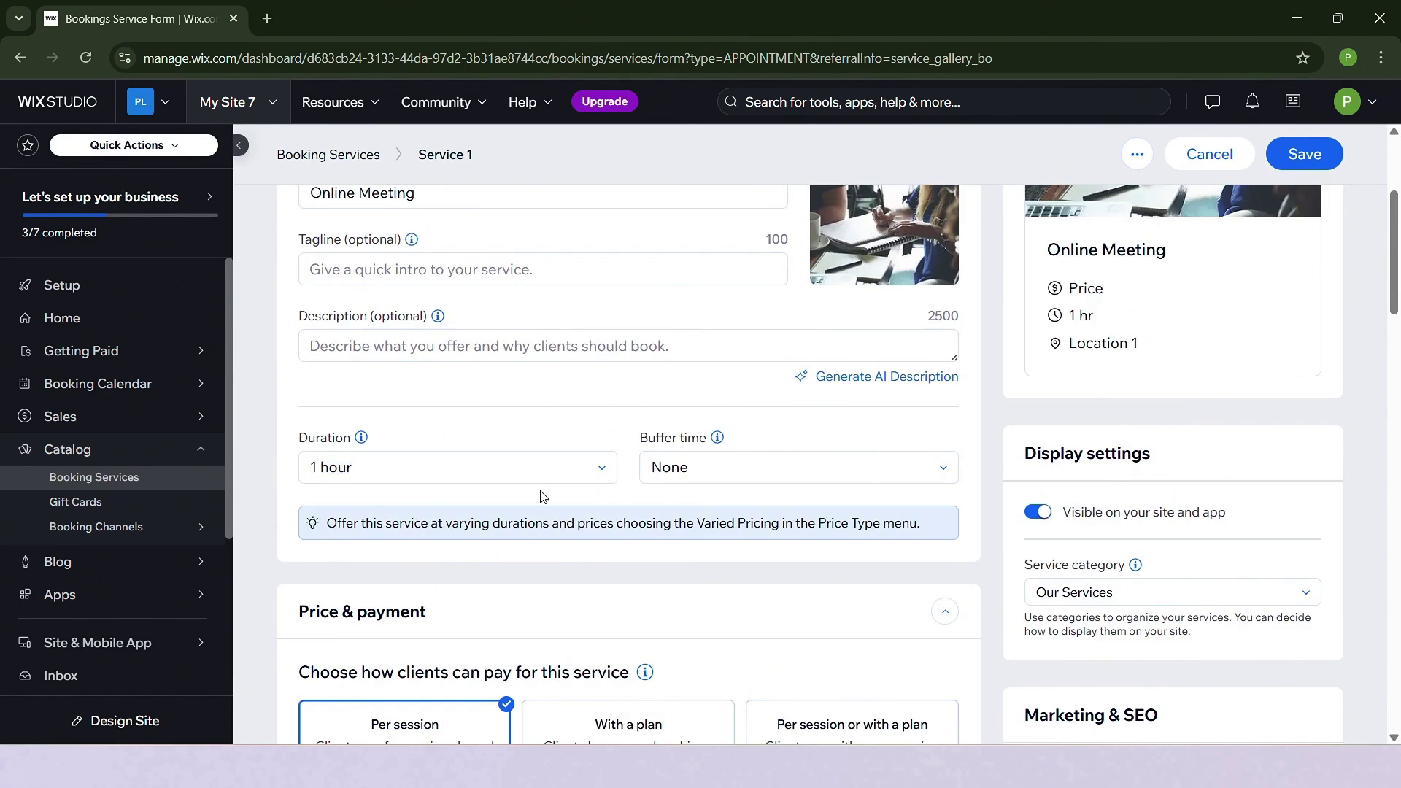
pyautogui.scroll(3, 540, 492)
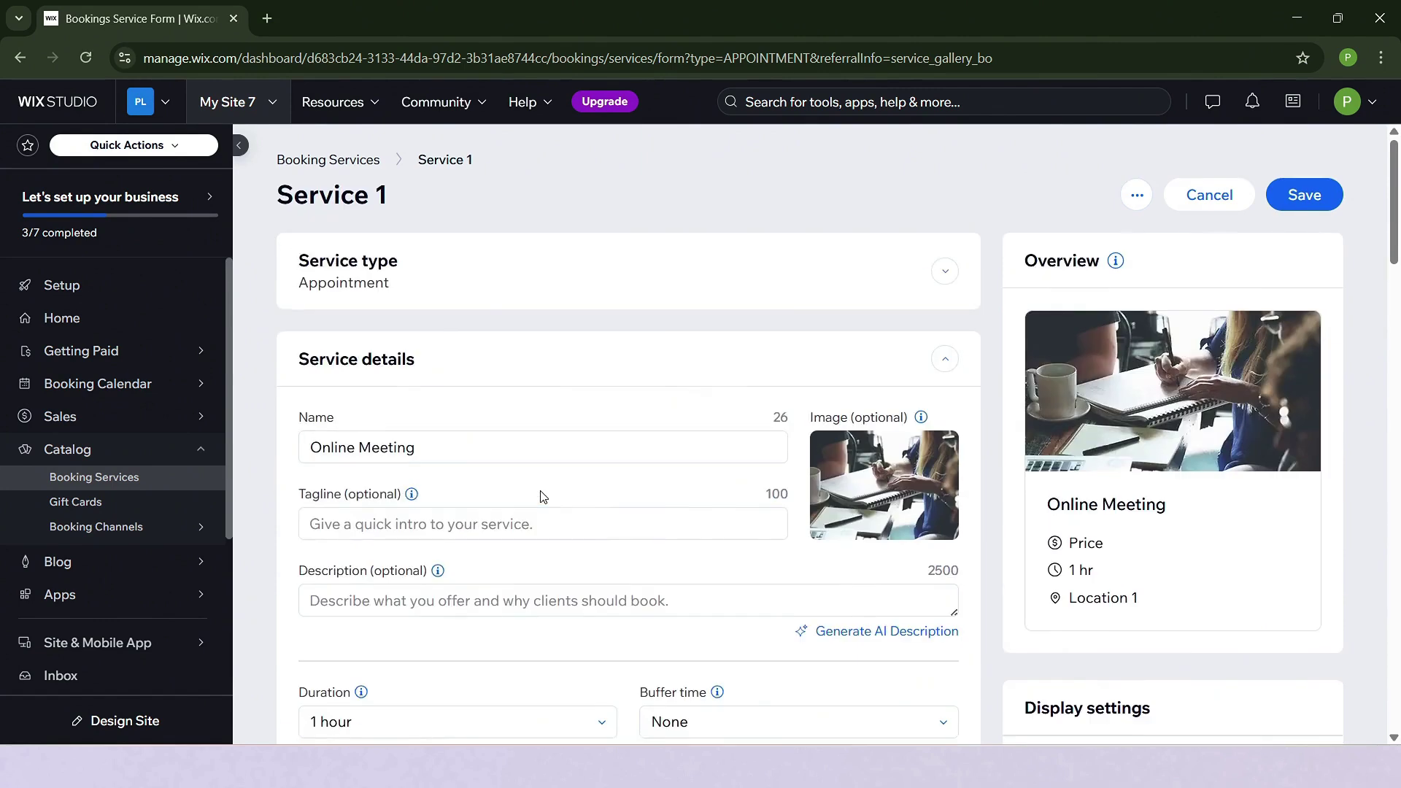
pyautogui.click(353, 280)
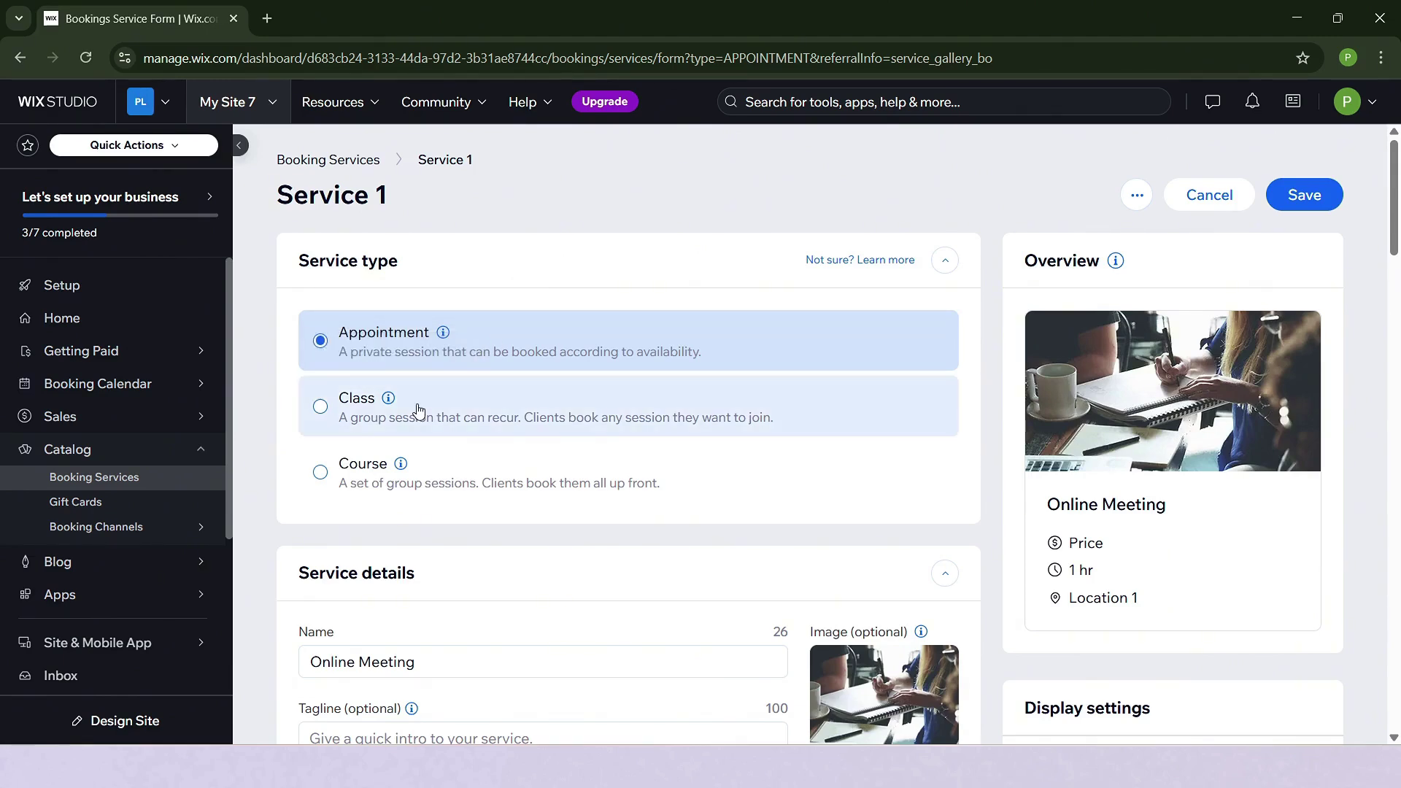
pyautogui.scroll(-2, 459, 475)
pyautogui.scroll(2, 450, 354)
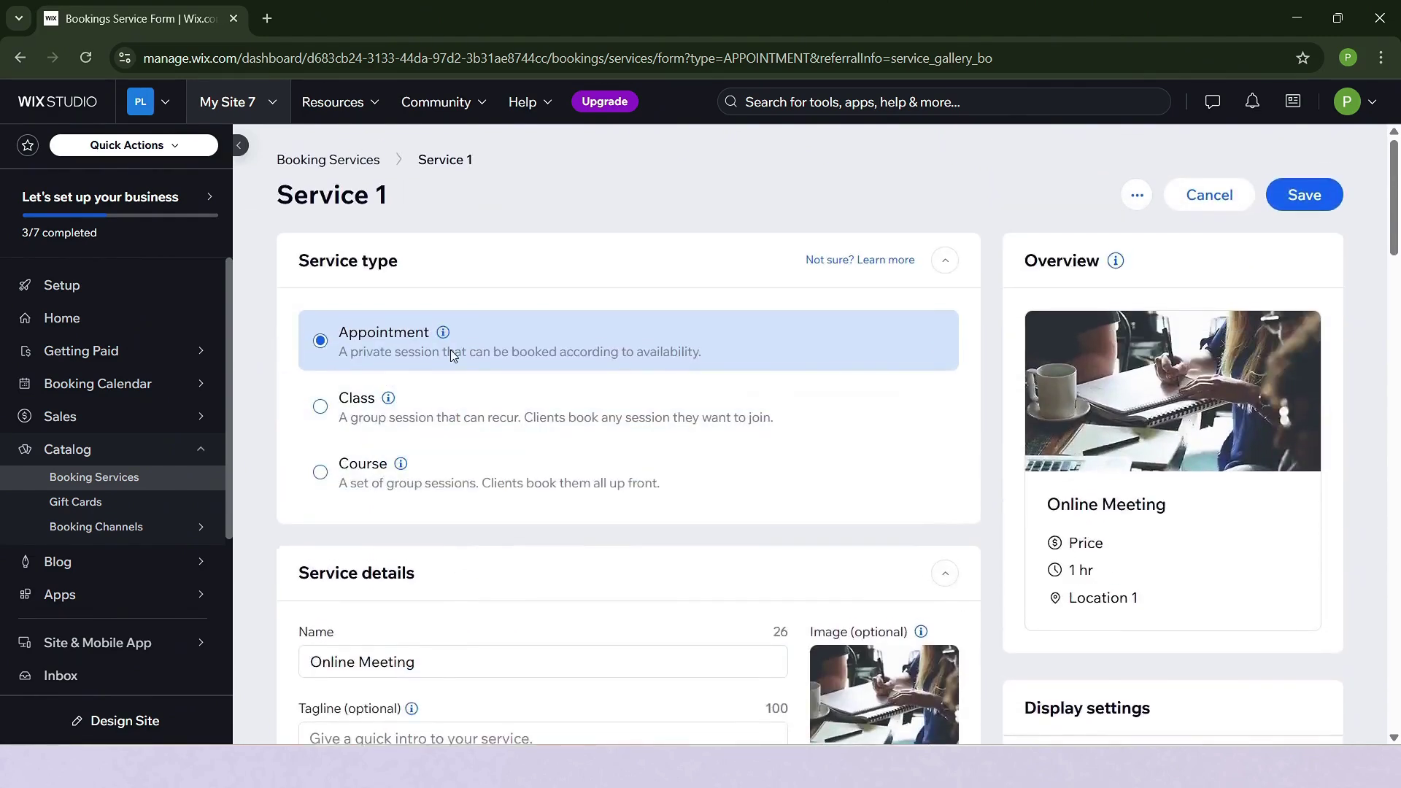
pyautogui.click(376, 285)
# Try the plan-based payment options, then return to charging per session.
pyautogui.scroll(-5, 620, 467)
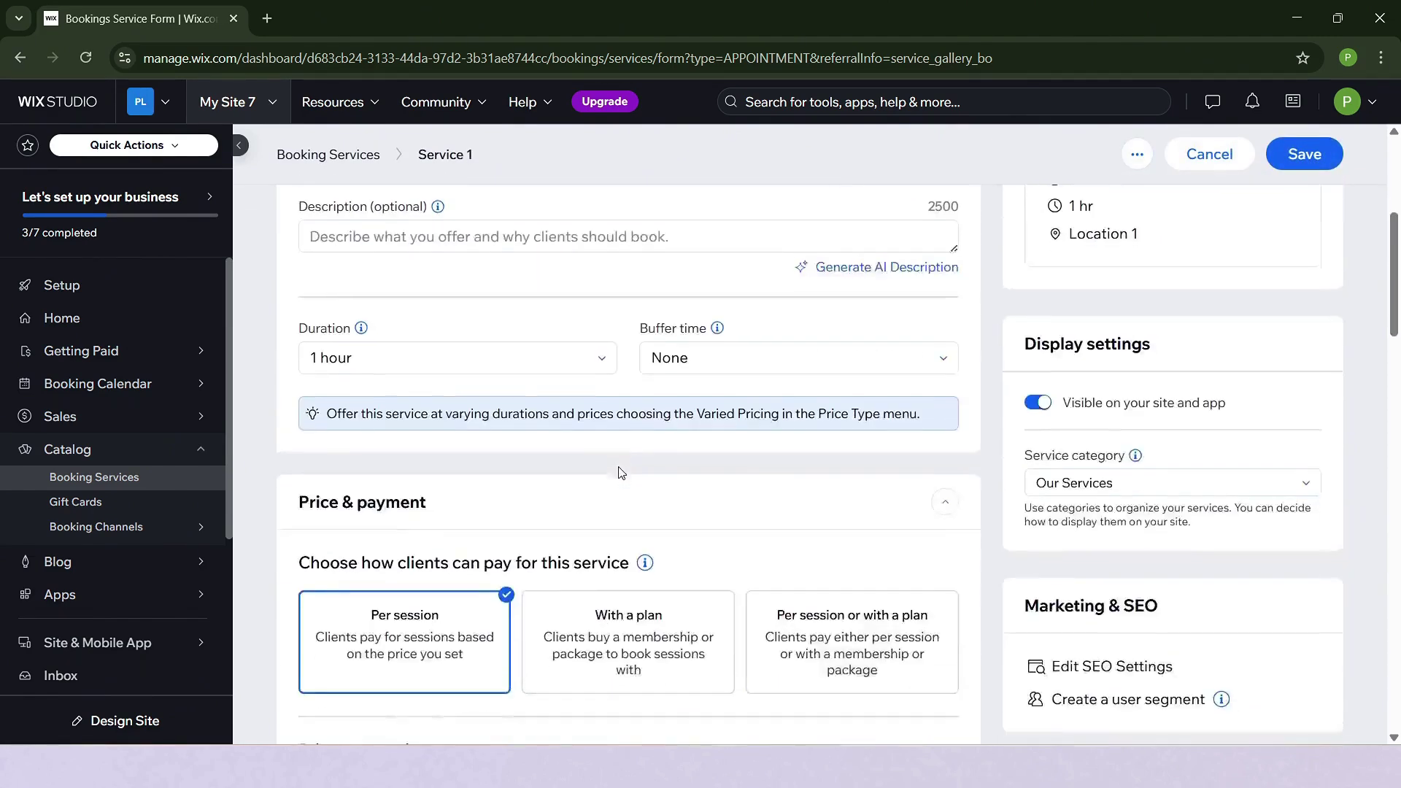
pyautogui.scroll(-4, 620, 467)
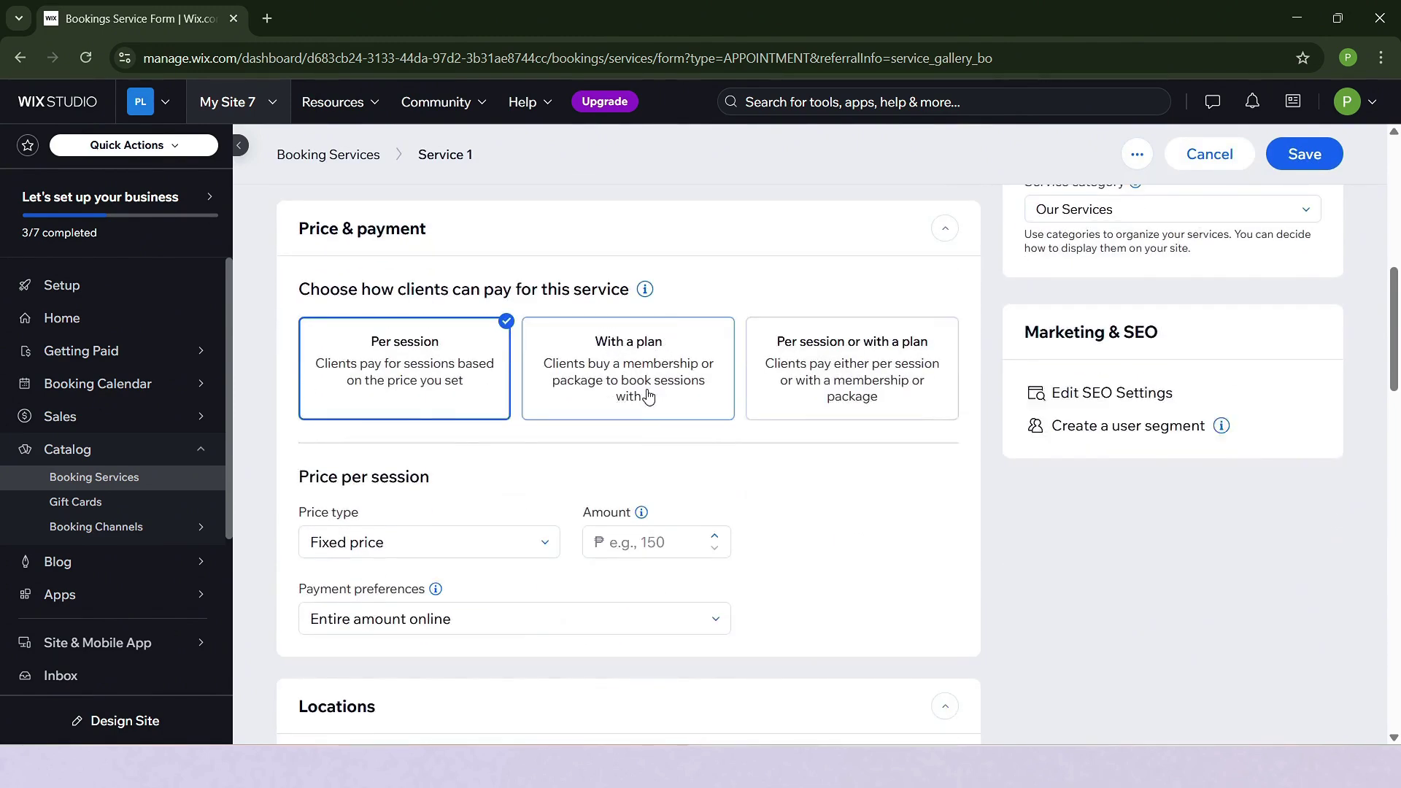
pyautogui.scroll(2, 453, 406)
pyautogui.scroll(-1, 460, 409)
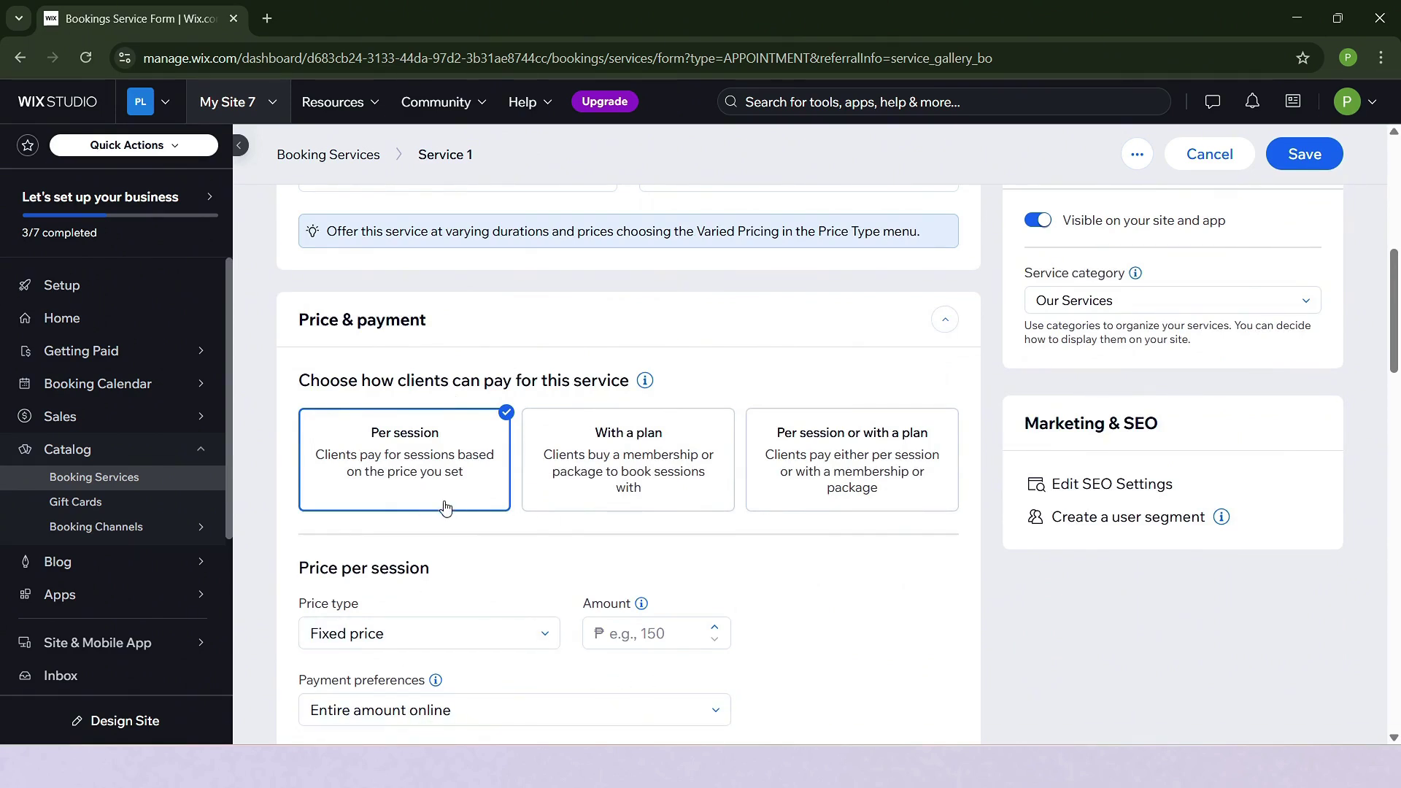
pyautogui.scroll(-2, 447, 507)
pyautogui.click(693, 411)
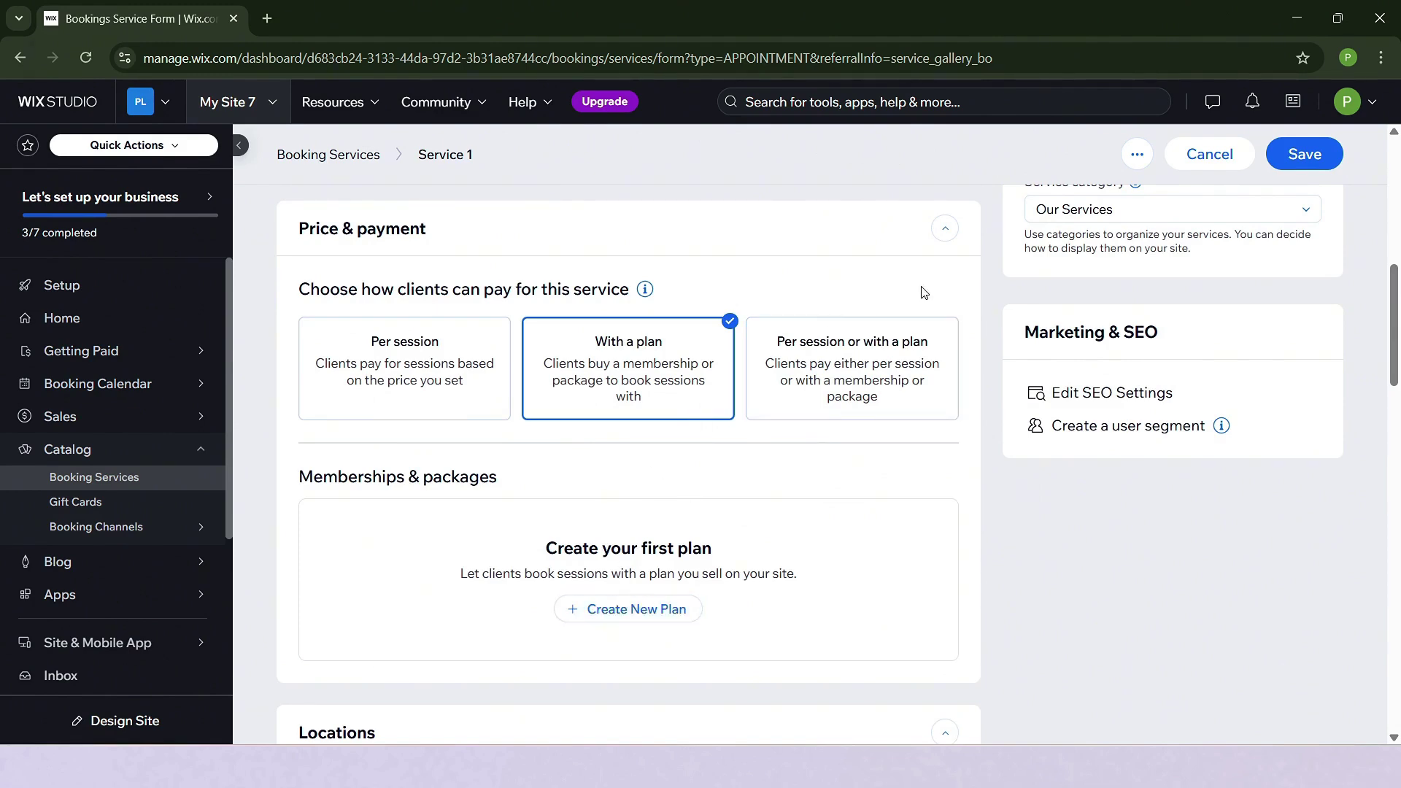
pyautogui.click(900, 378)
pyautogui.scroll(-3, 751, 647)
pyautogui.scroll(2, 716, 615)
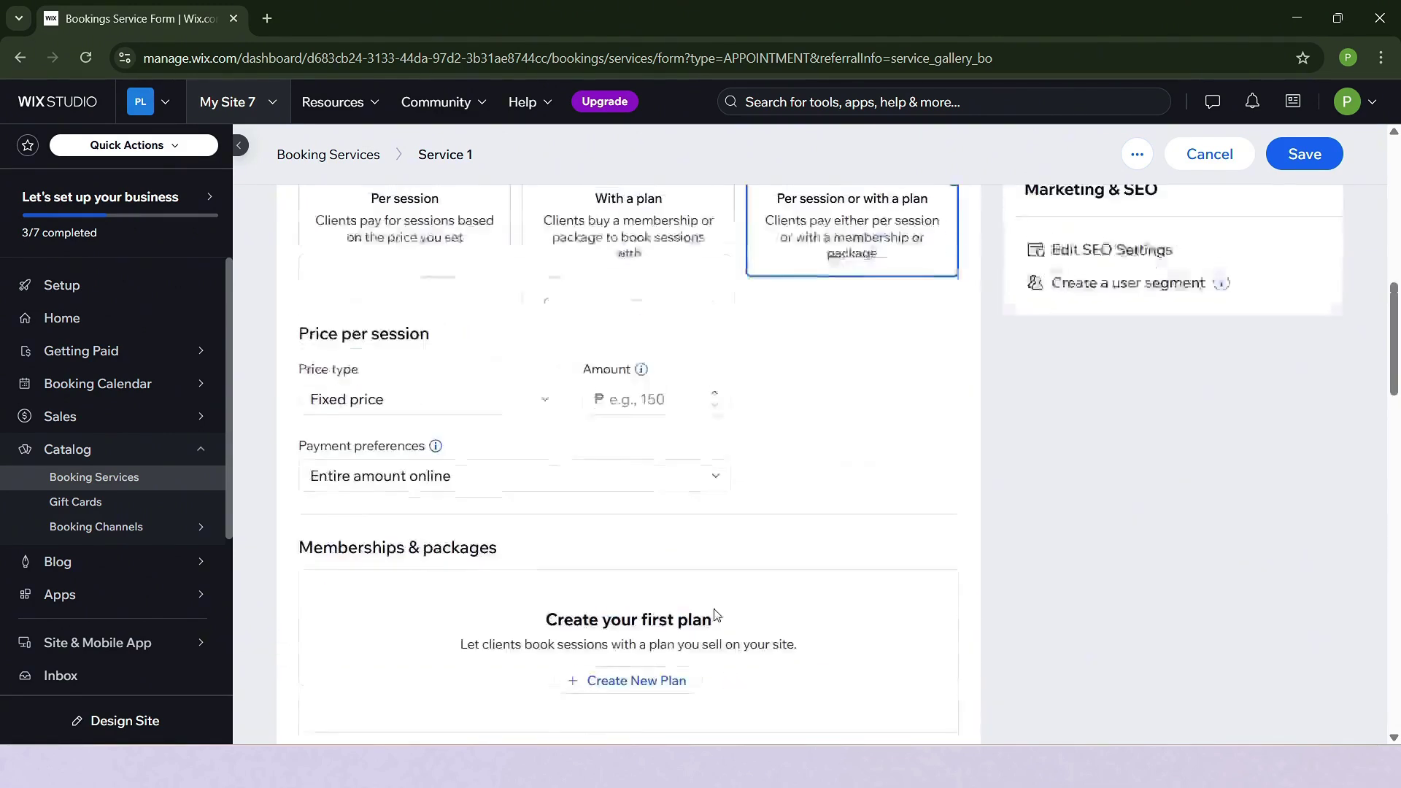
pyautogui.click(392, 378)
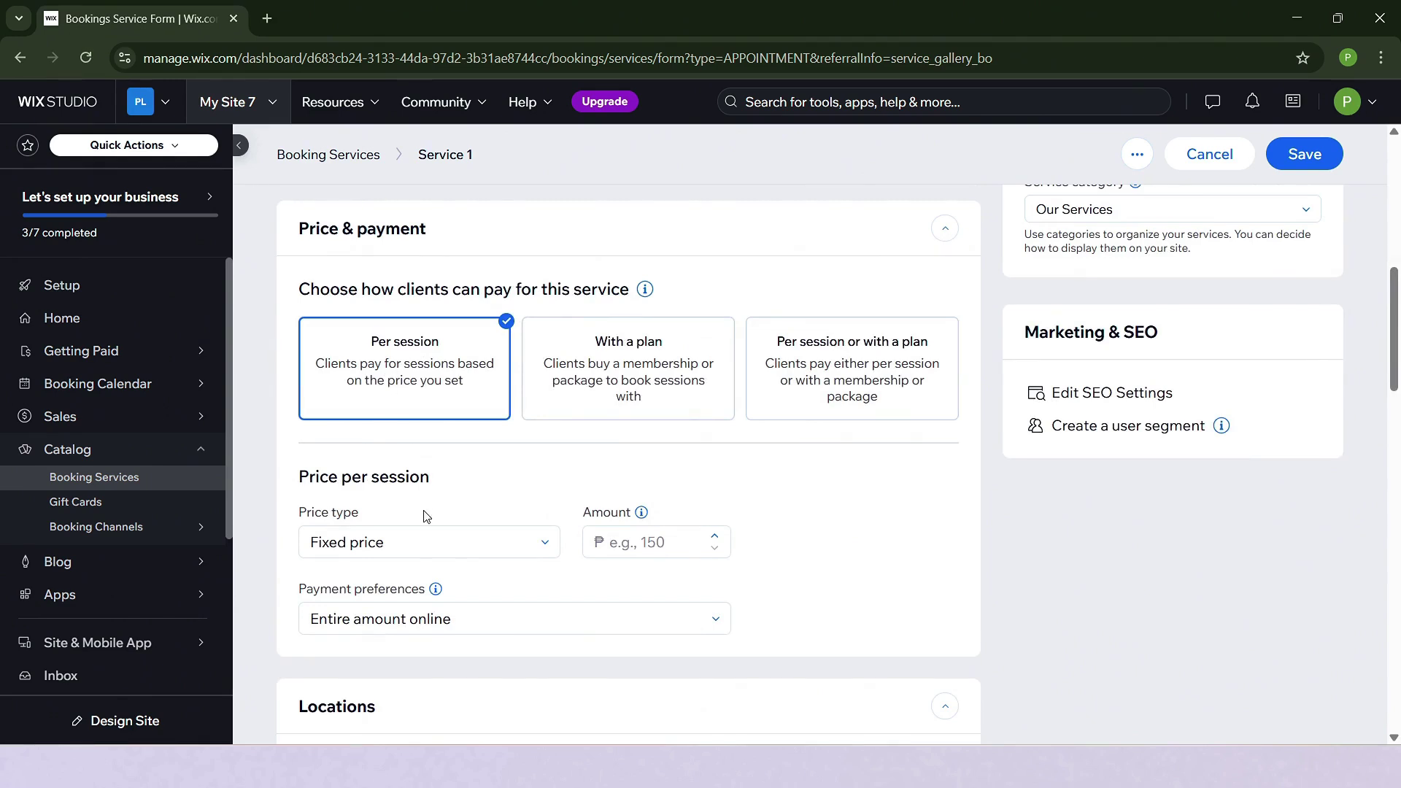
# Set the service's price type to Free.
pyautogui.click(487, 555)
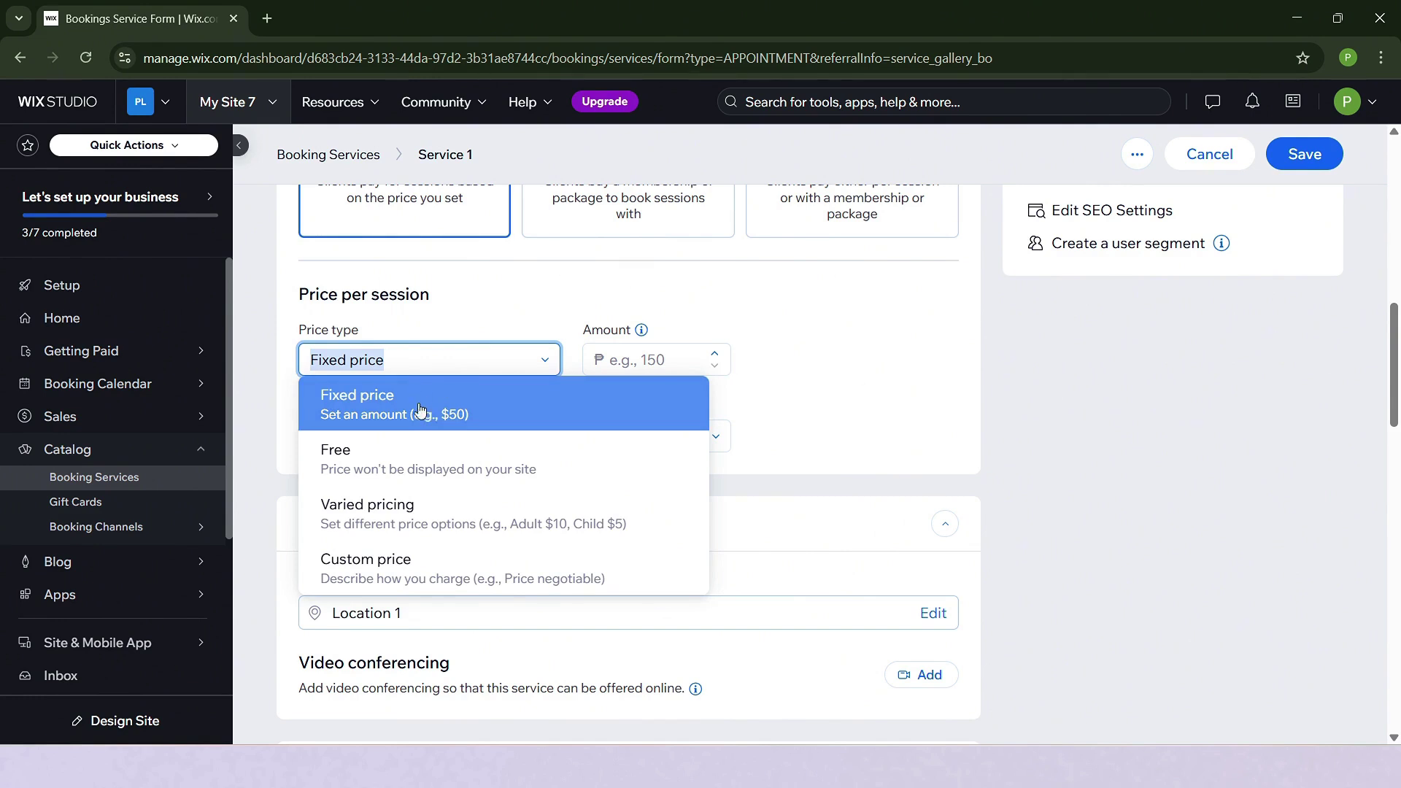
pyautogui.click(457, 469)
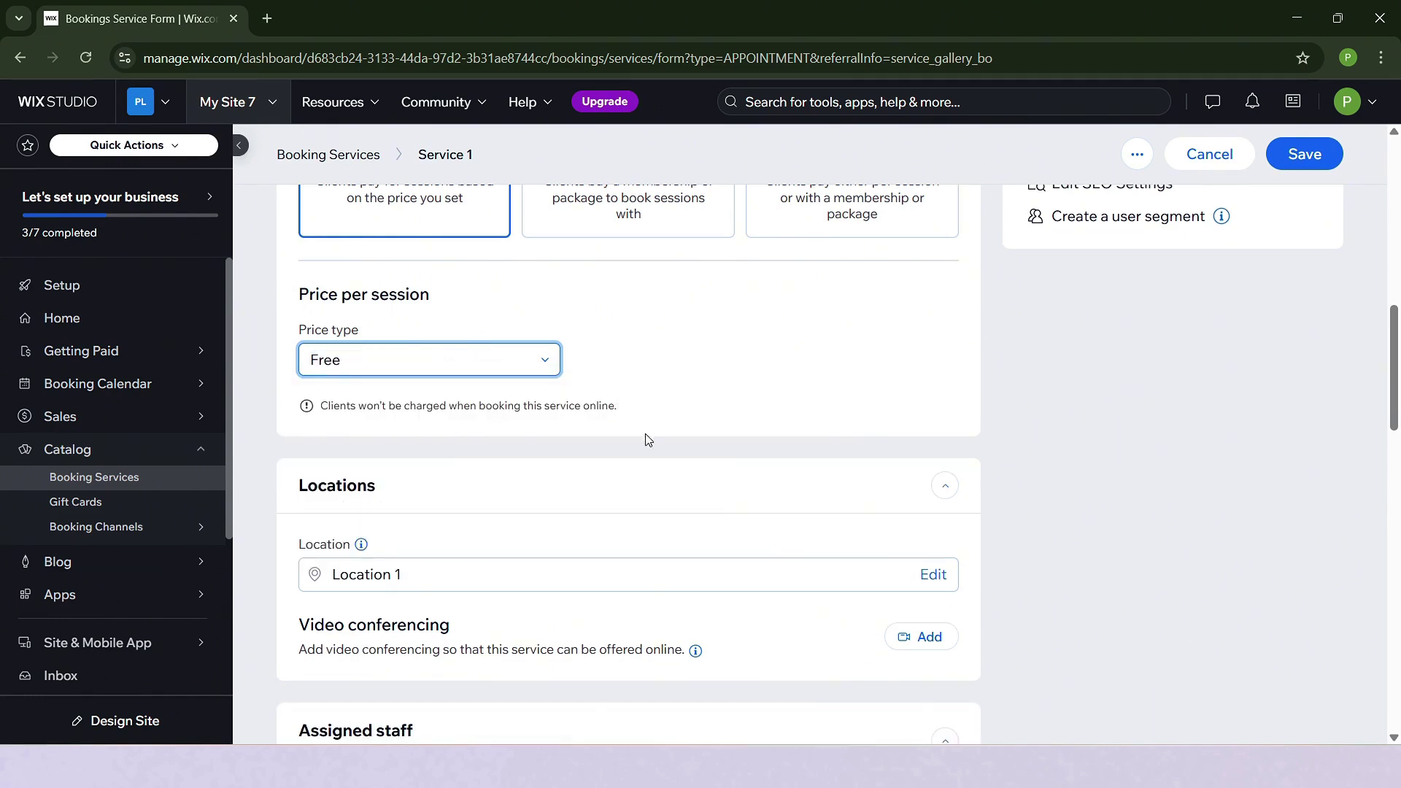
pyautogui.scroll(-4, 647, 439)
pyautogui.scroll(2, 647, 460)
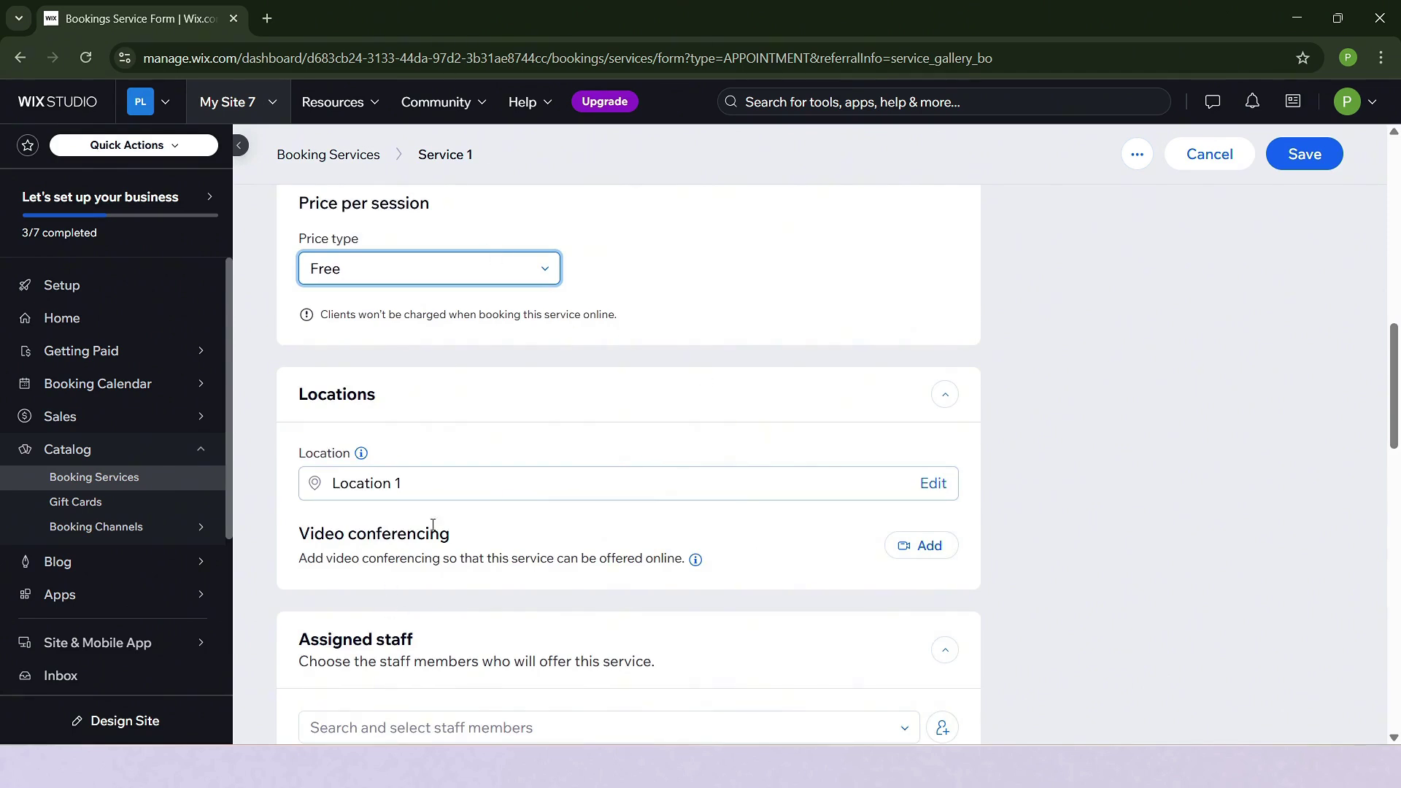
pyautogui.scroll(-3, 432, 526)
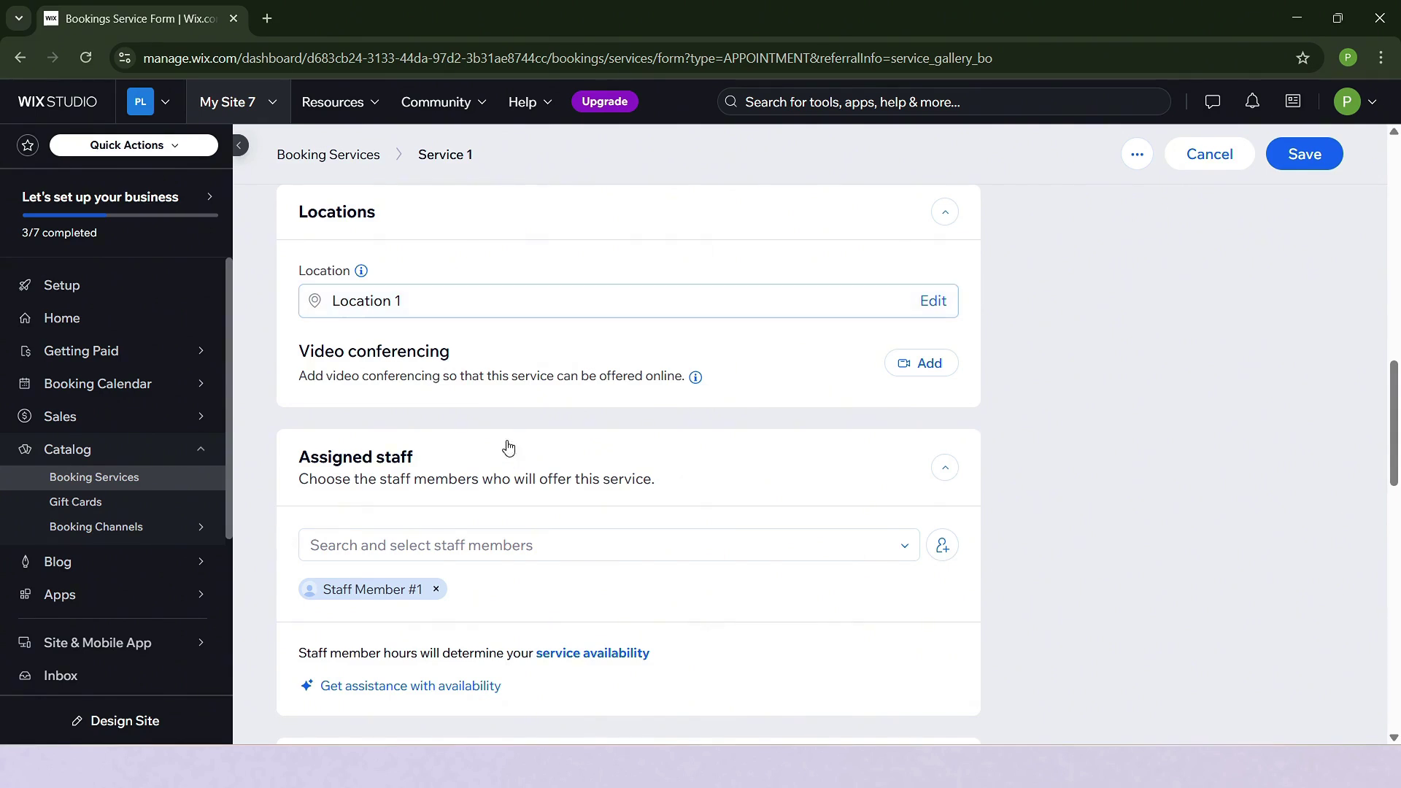
pyautogui.scroll(-1, 533, 435)
pyautogui.scroll(-2, 532, 435)
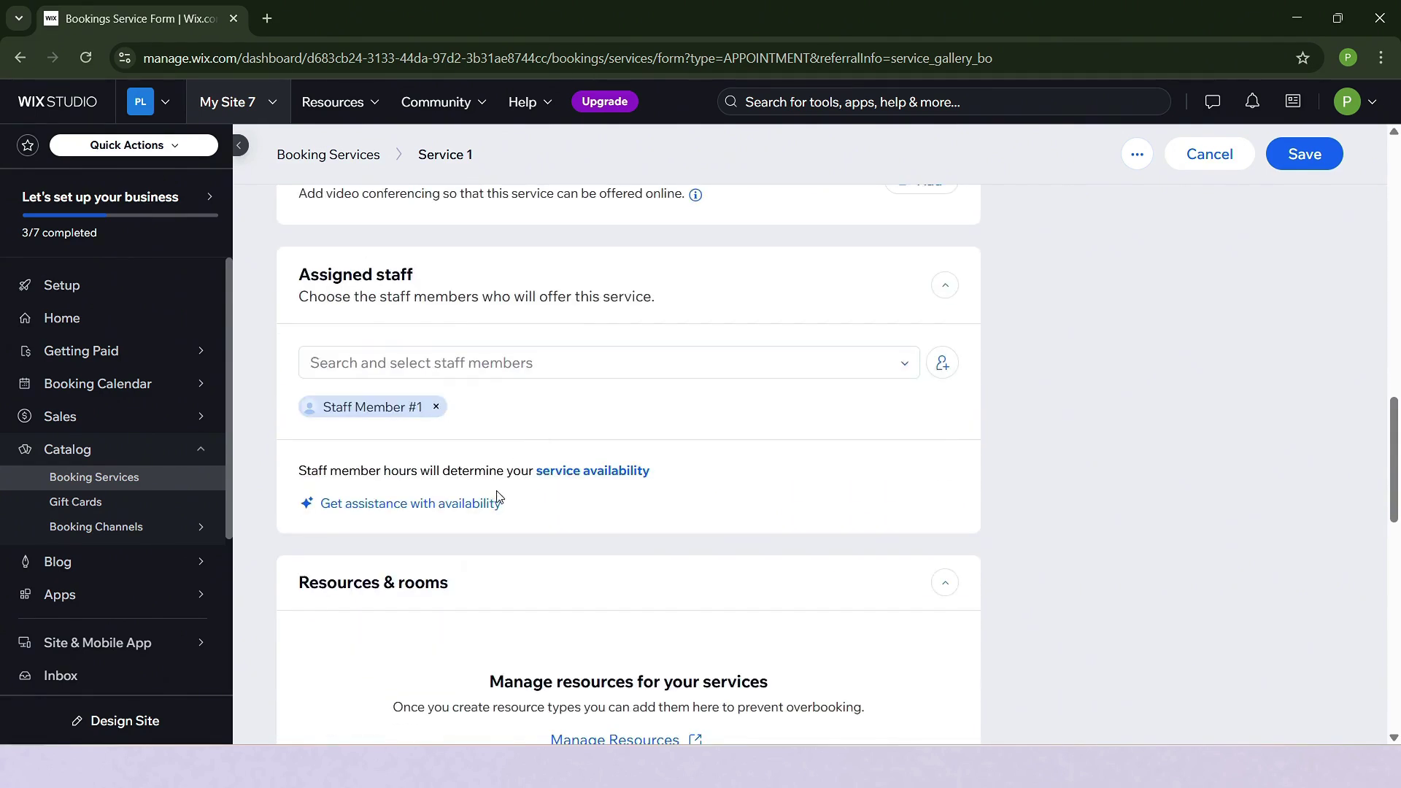
pyautogui.click(610, 365)
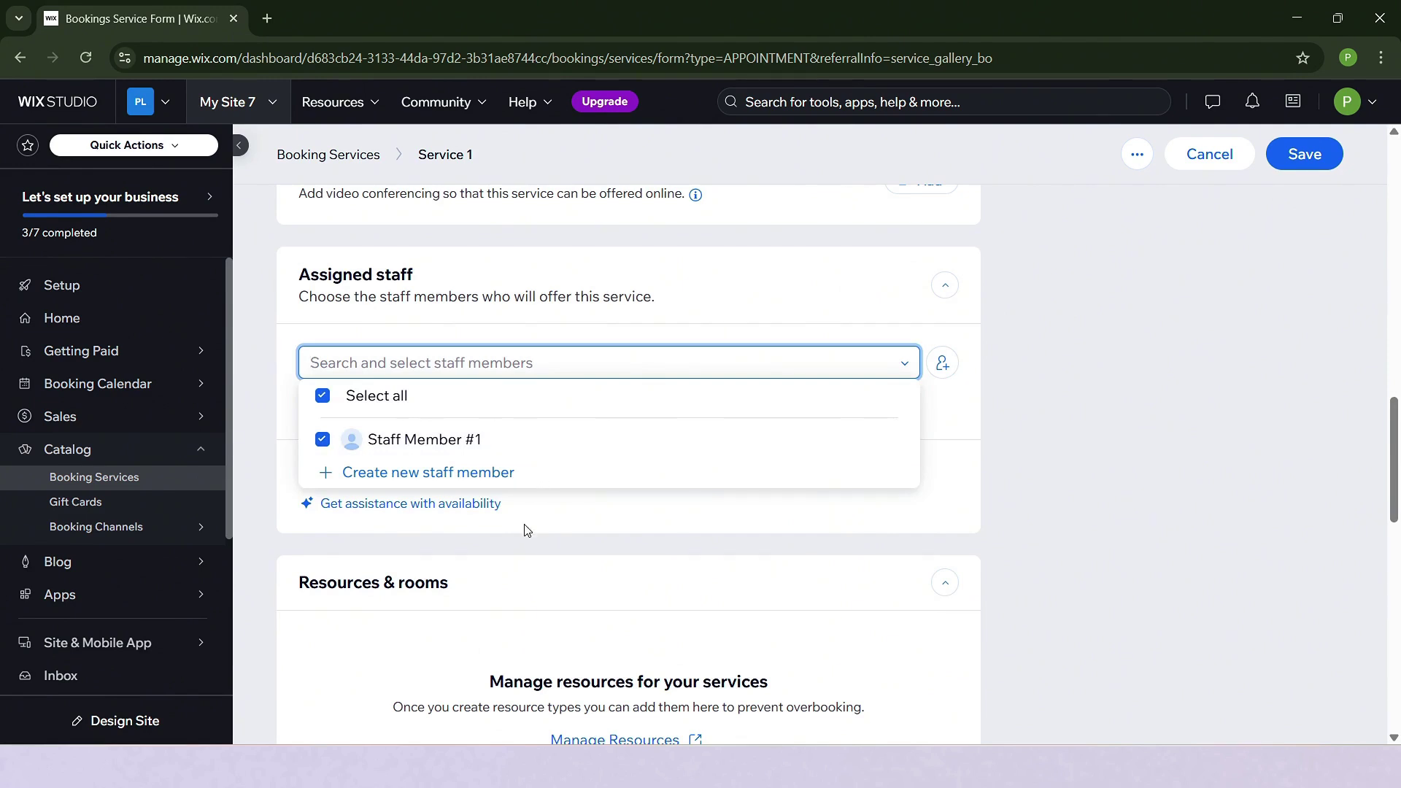
pyautogui.scroll(-5, 680, 252)
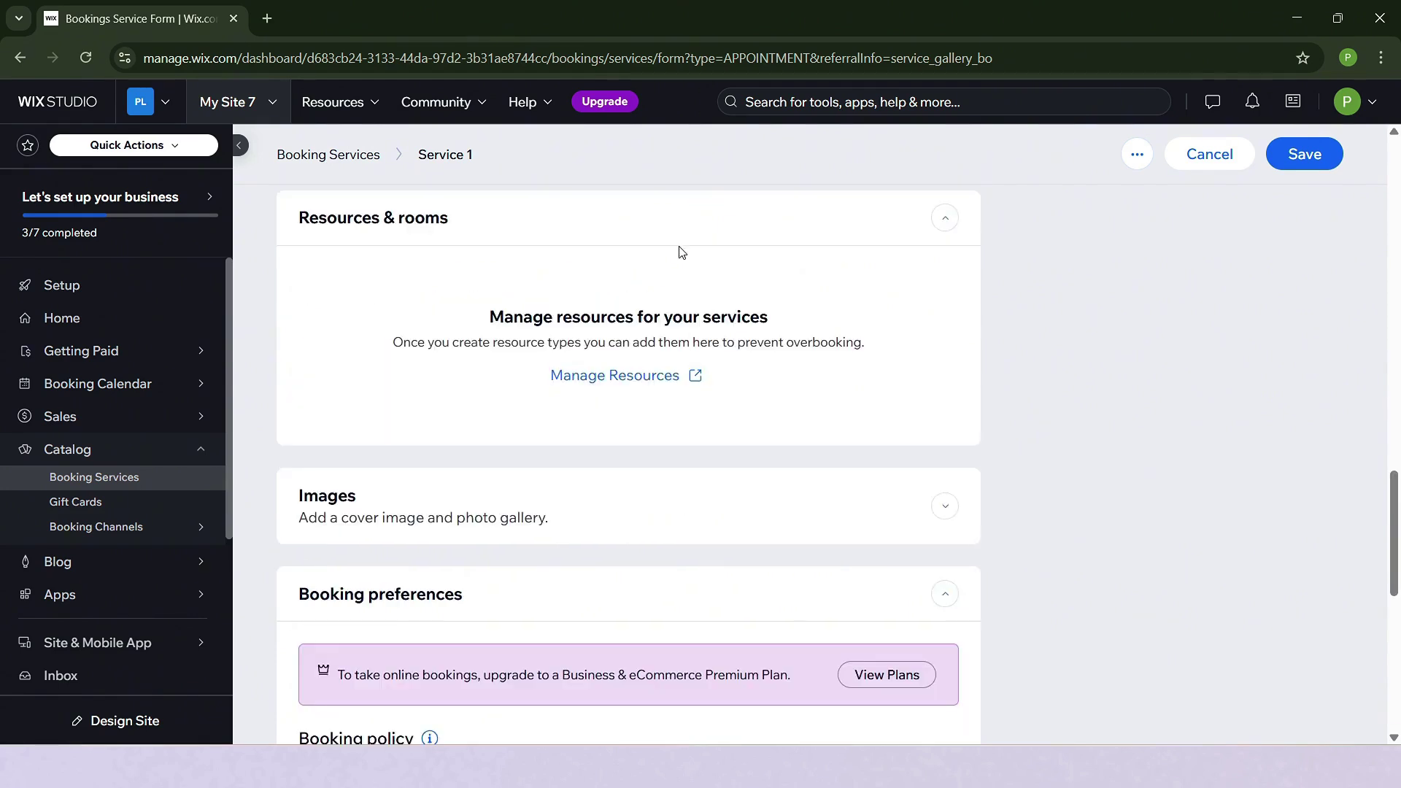
pyautogui.scroll(-3, 591, 332)
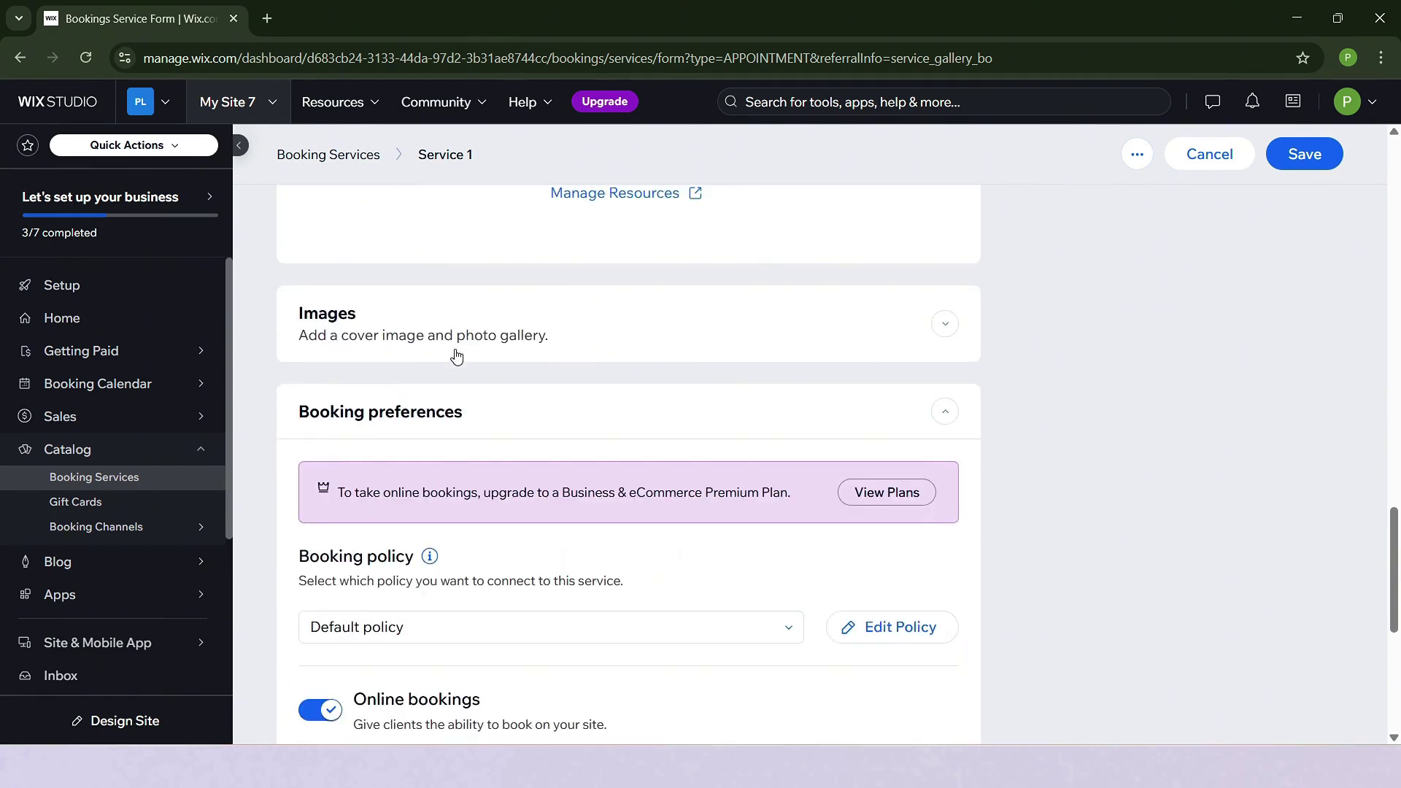
pyautogui.scroll(-5, 458, 356)
pyautogui.scroll(1, 655, 400)
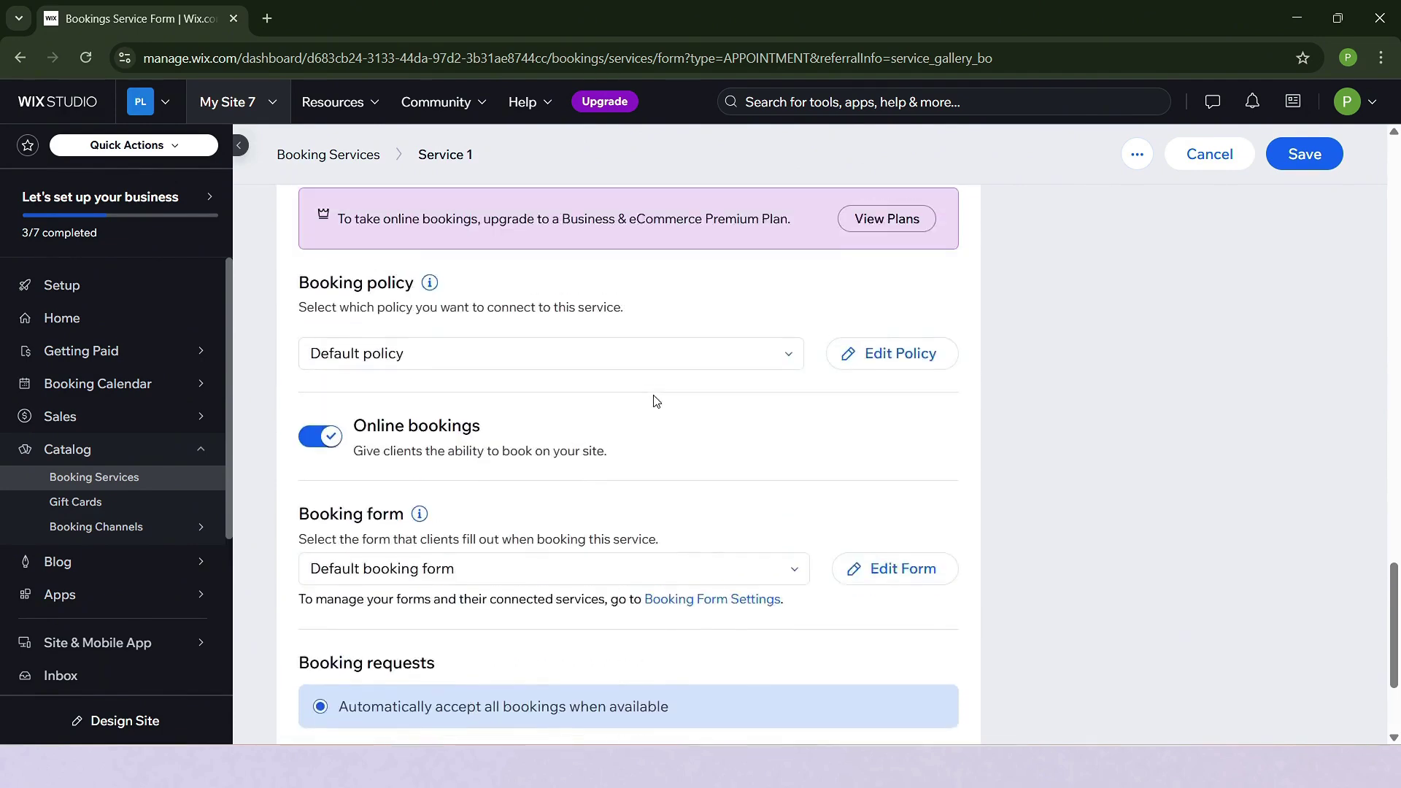
pyautogui.scroll(3, 585, 442)
pyautogui.scroll(-1, 748, 554)
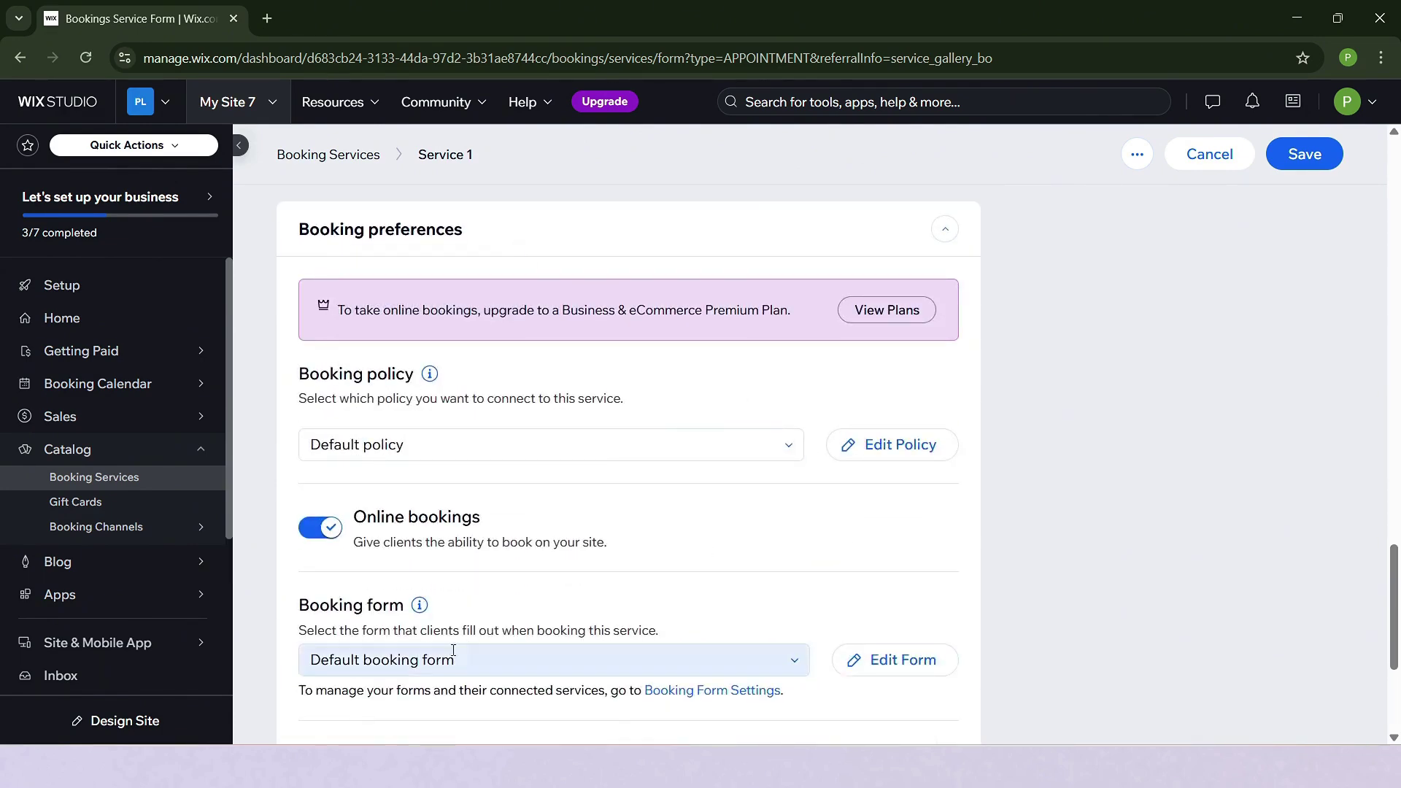
pyautogui.scroll(-3, 632, 564)
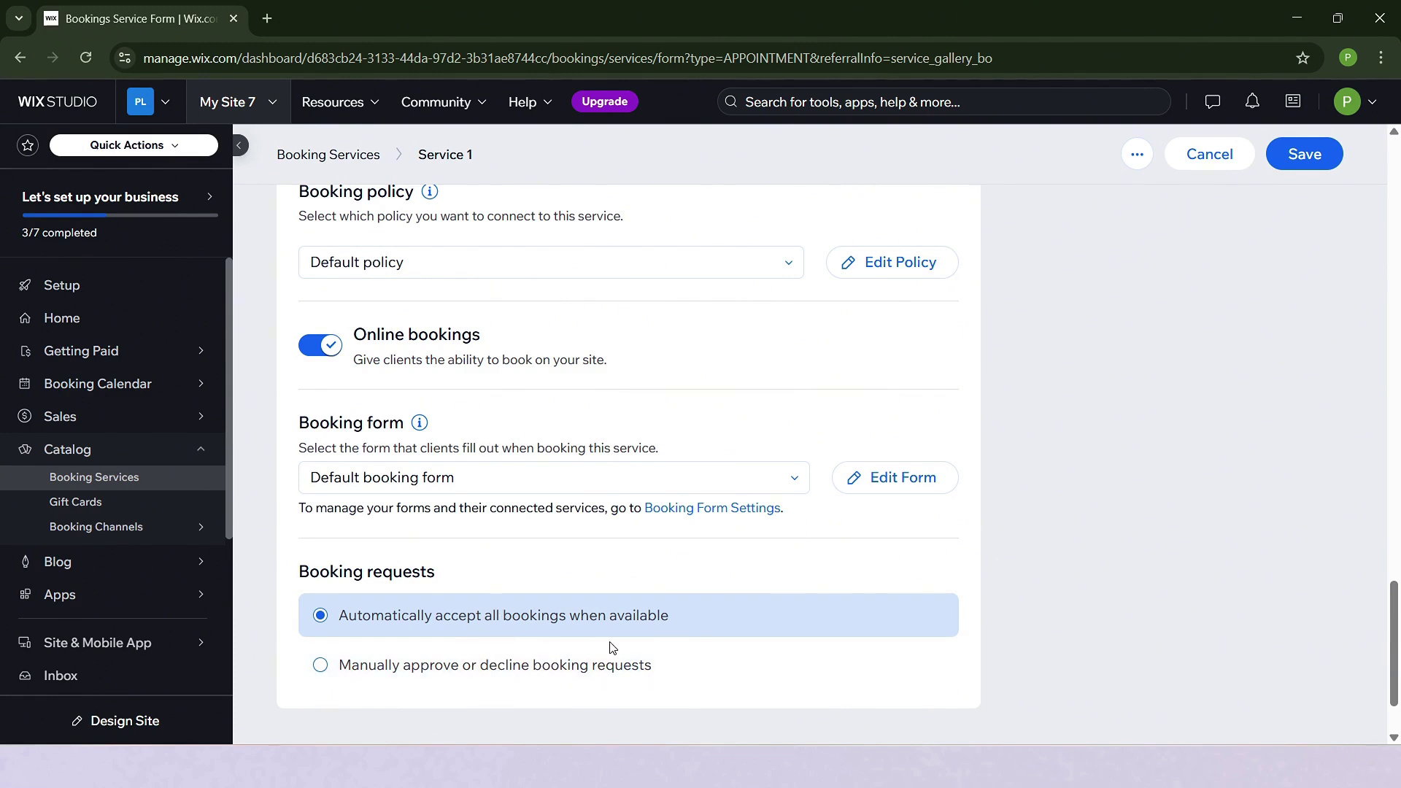
pyautogui.click(394, 678)
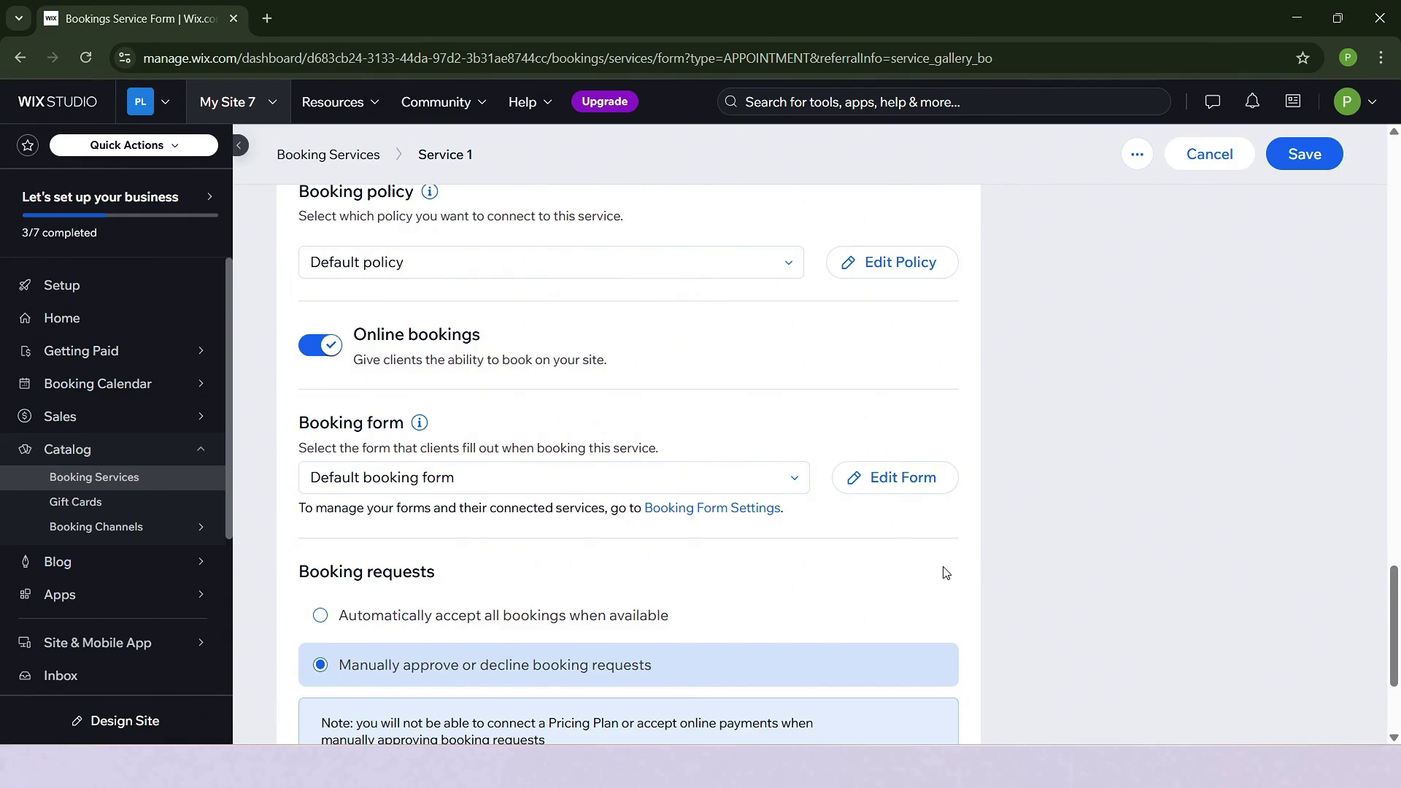
pyautogui.scroll(-3, 946, 572)
pyautogui.click(469, 402)
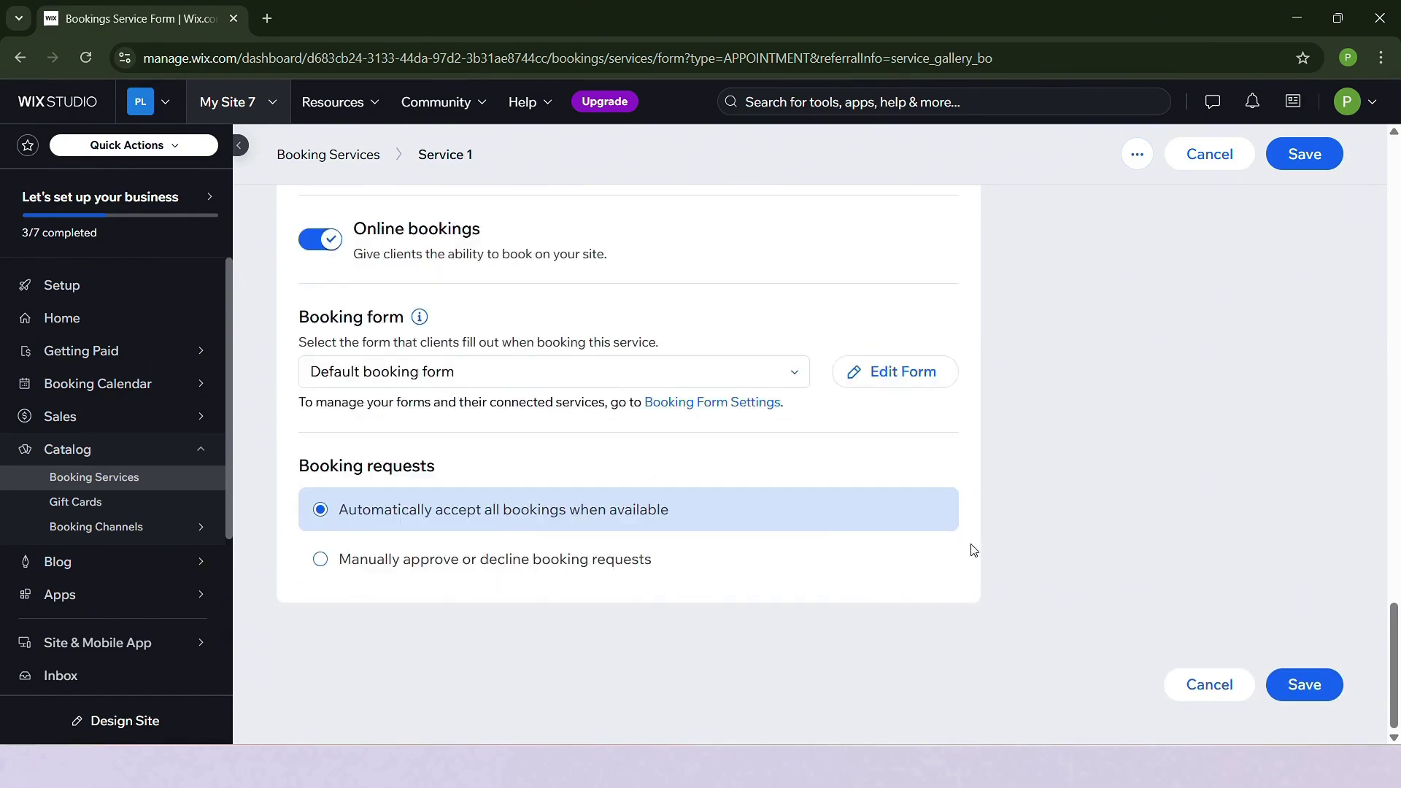
pyautogui.scroll(3, 876, 533)
pyautogui.click(649, 554)
pyautogui.click(1217, 422)
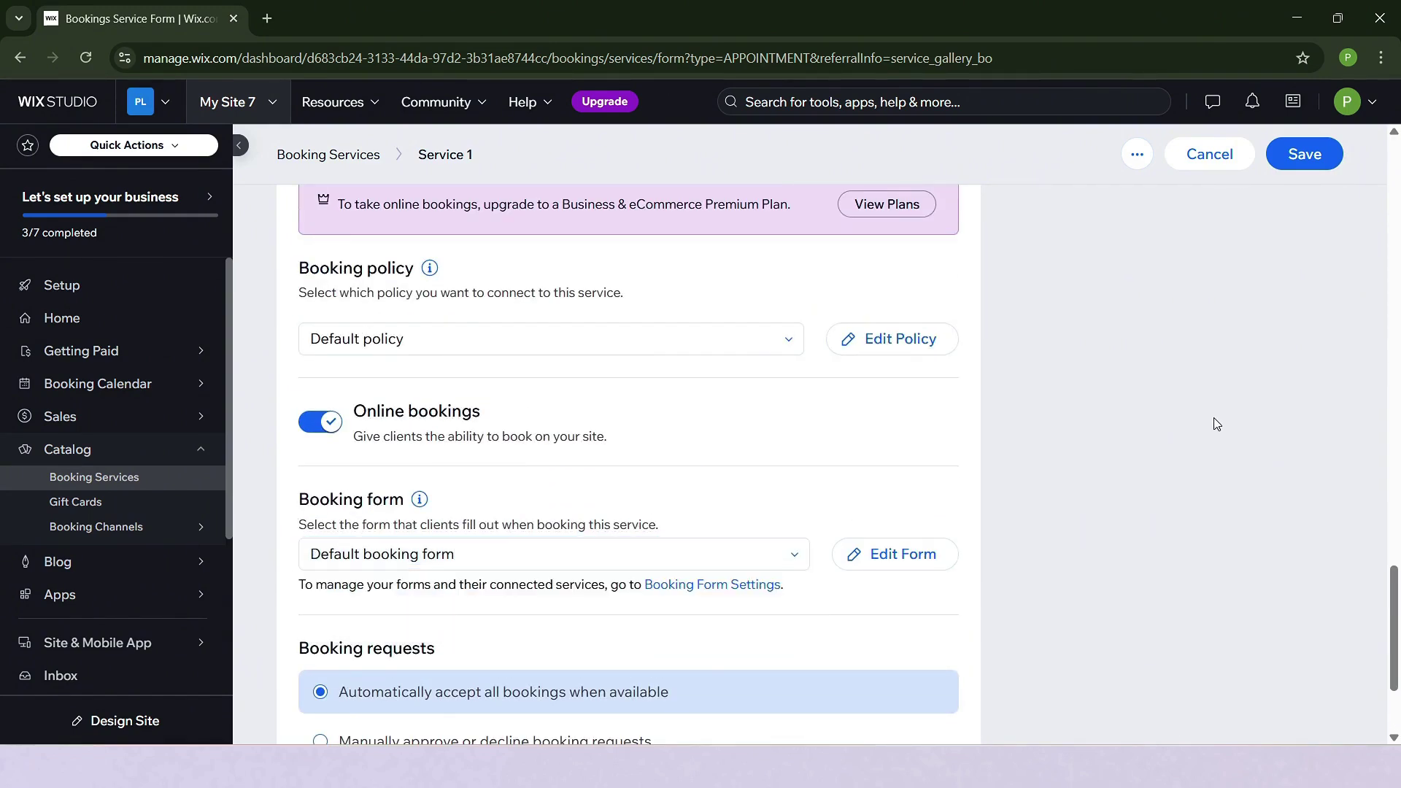
pyautogui.scroll(10, 1136, 532)
pyautogui.scroll(6, 1083, 609)
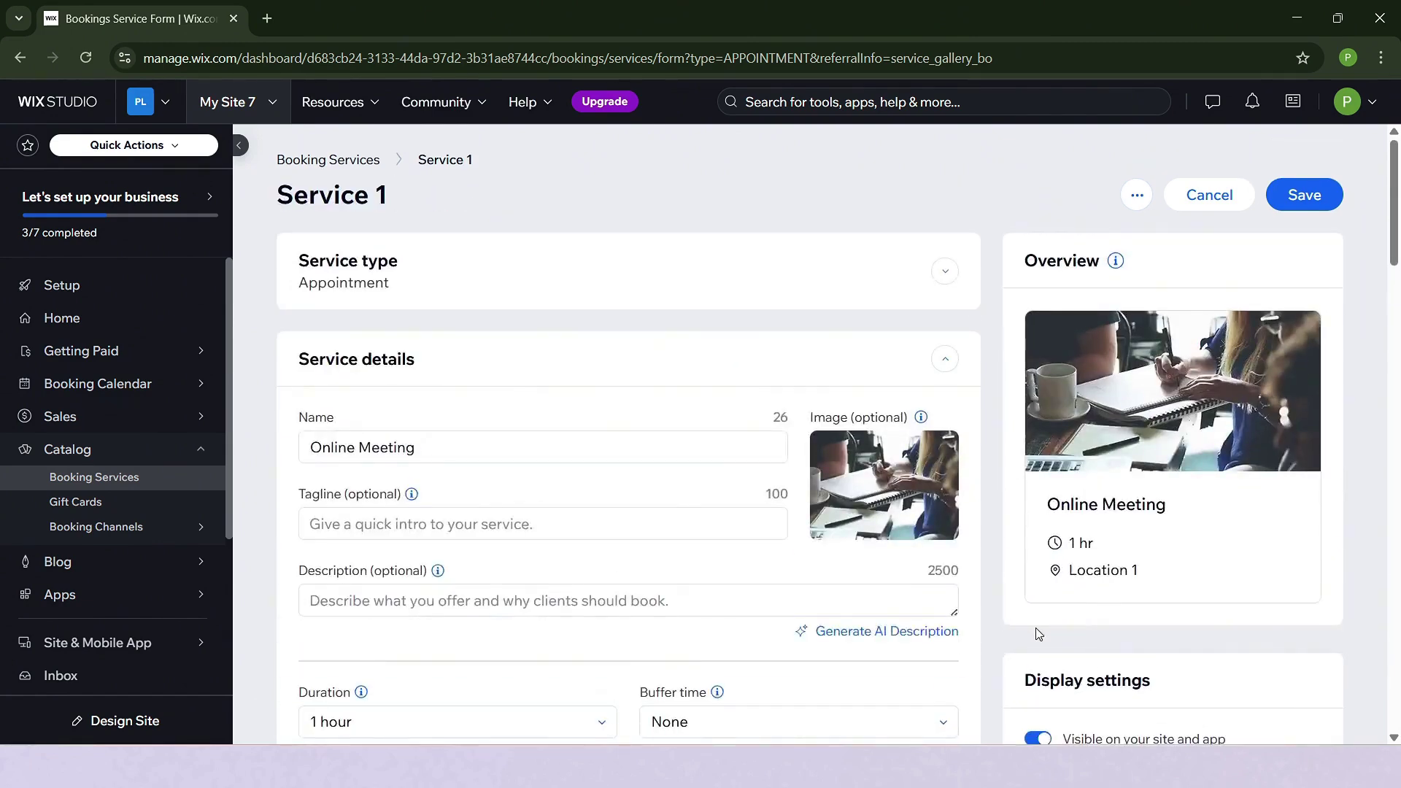
# Save Online Meeting and start a new service from the Brand Consulting template.
pyautogui.click(1304, 194)
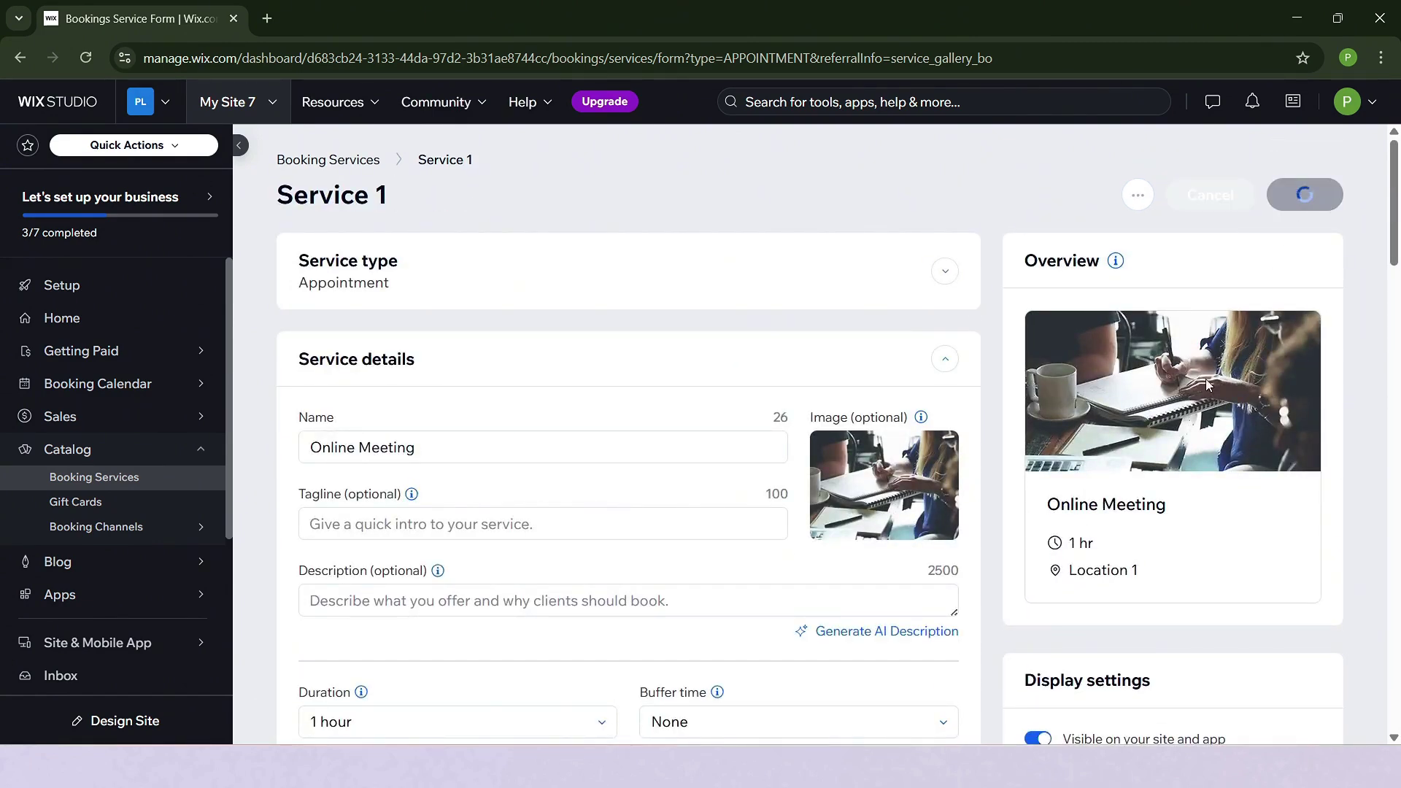
pyautogui.click(1053, 509)
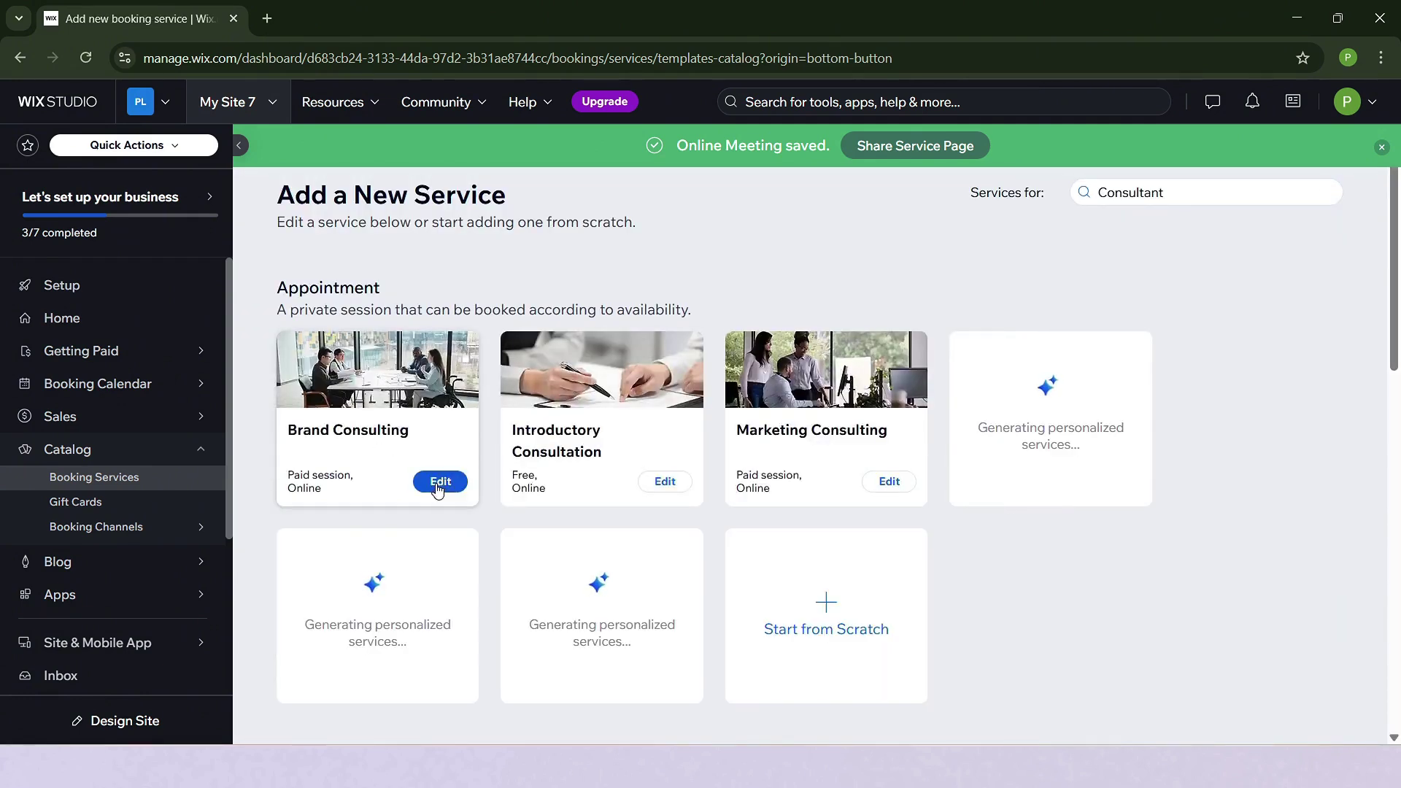
pyautogui.click(413, 434)
# Price Brand Consulting at ₱100 per session, paid entirely online, and save it.
pyautogui.scroll(-3, 510, 511)
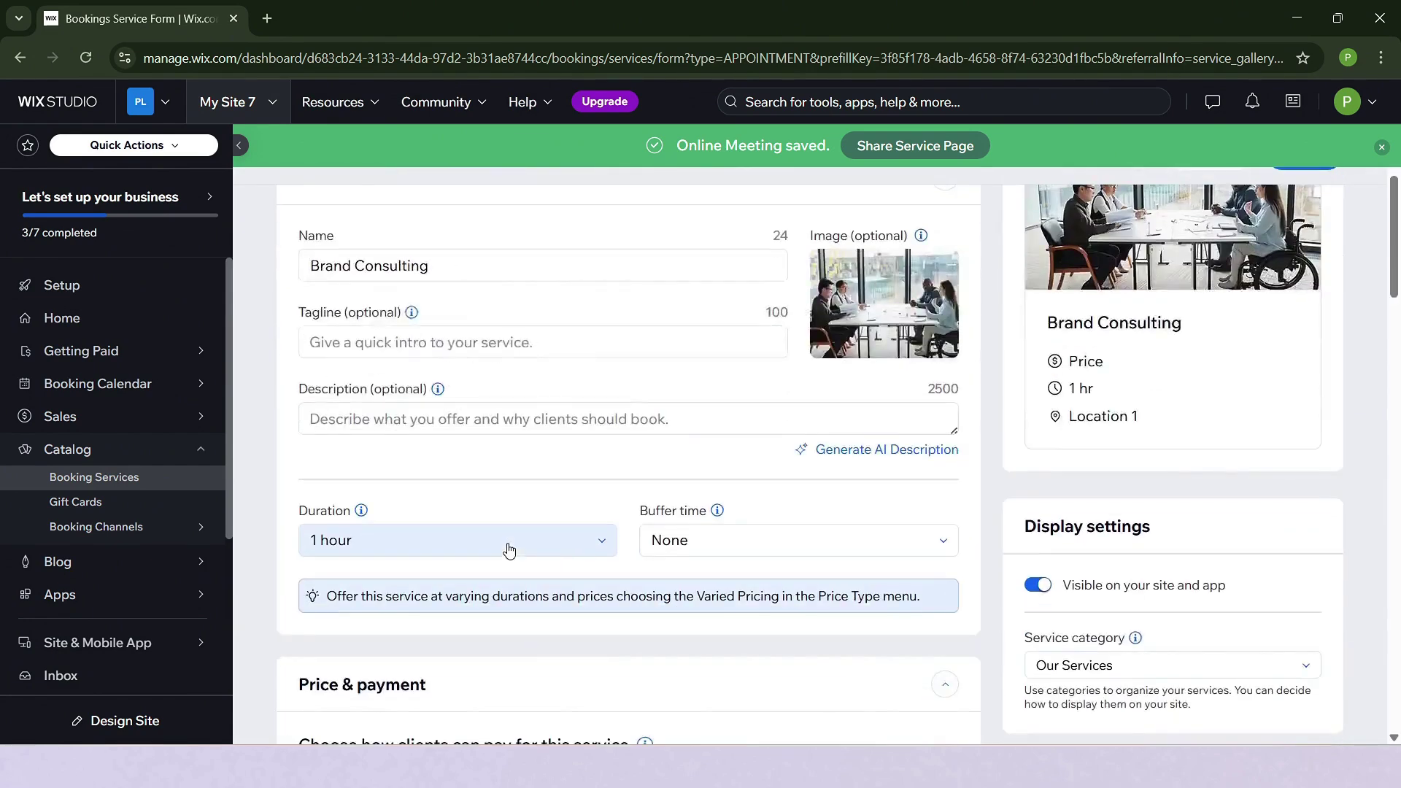
pyautogui.scroll(-2, 508, 549)
pyautogui.scroll(-4, 487, 469)
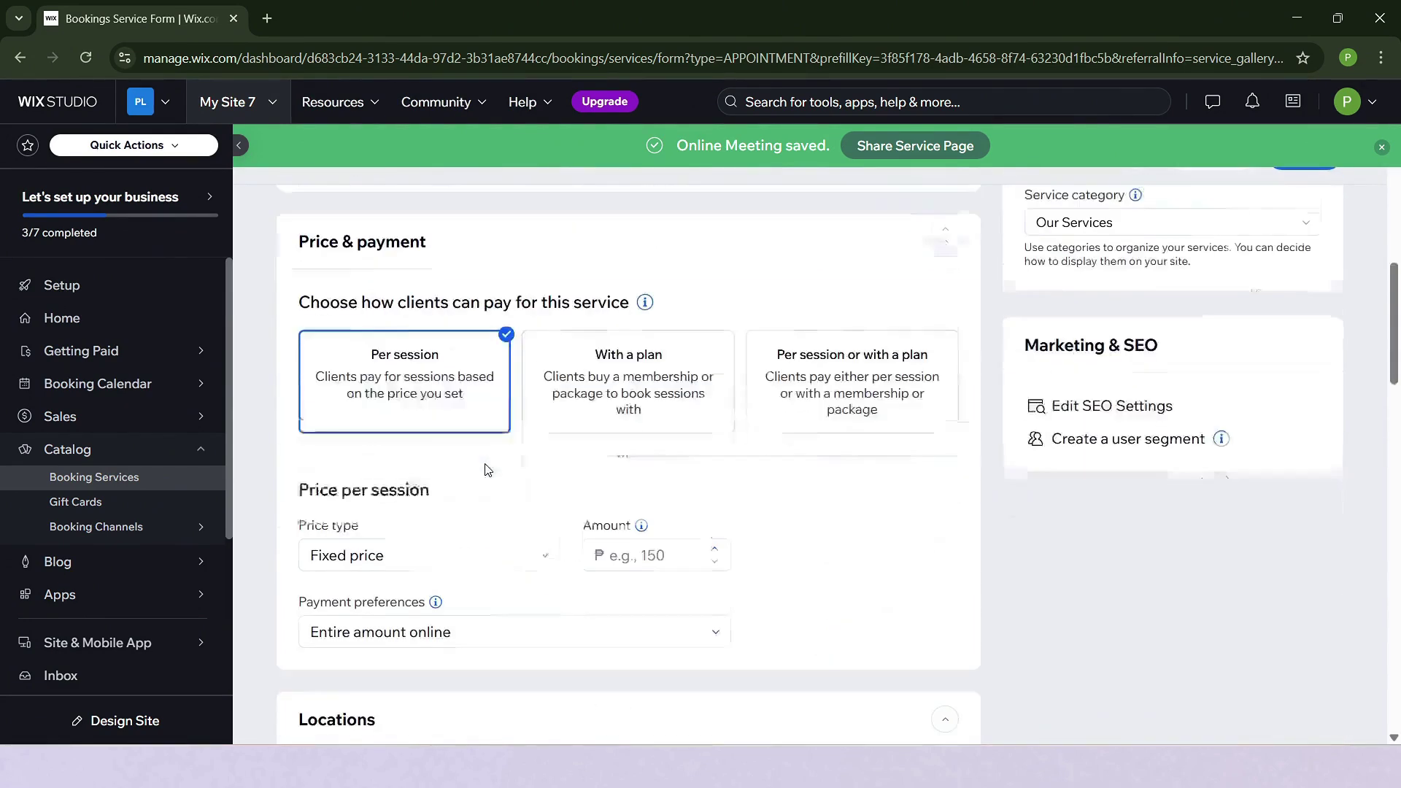
pyautogui.scroll(-3, 488, 469)
pyautogui.click(646, 359)
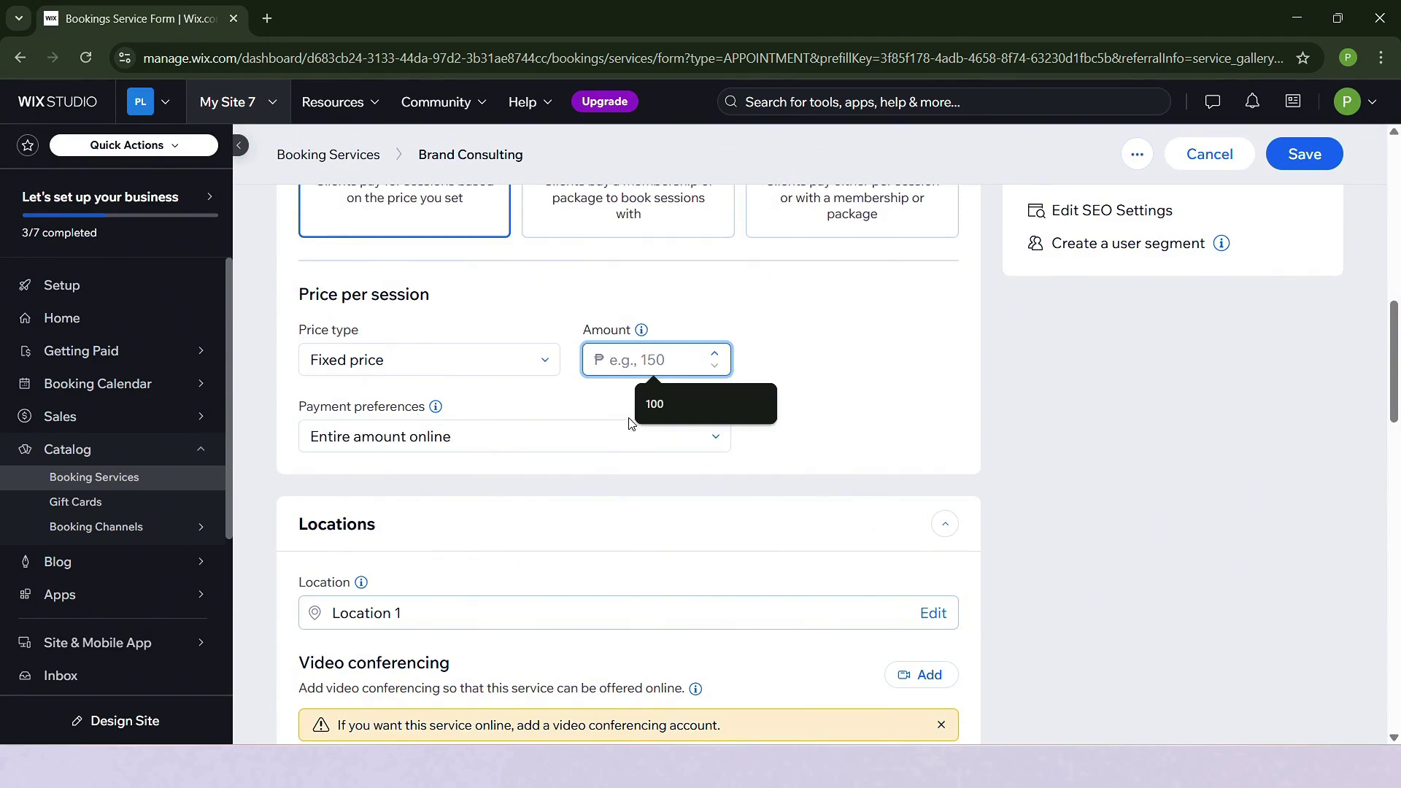
pyautogui.write('100')
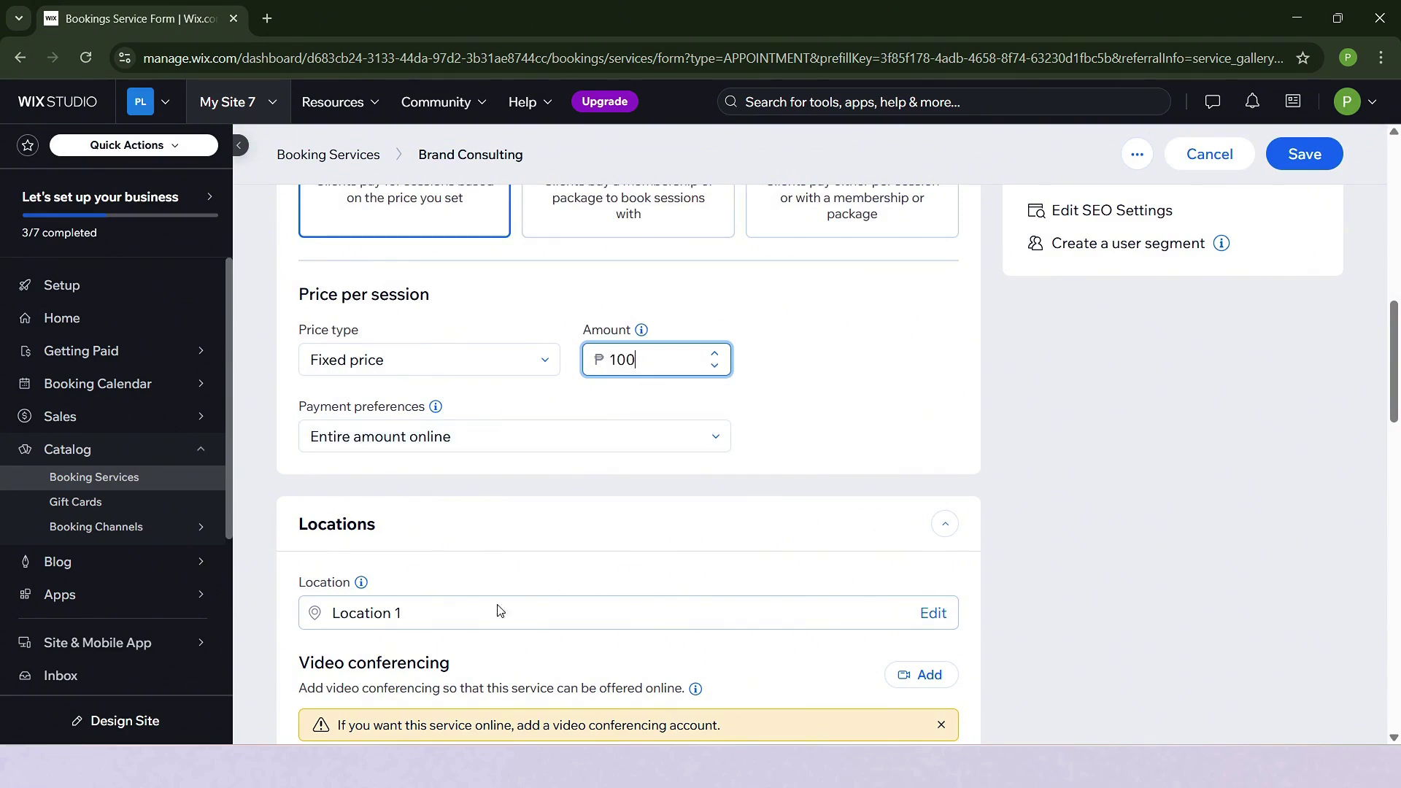
pyautogui.click(572, 441)
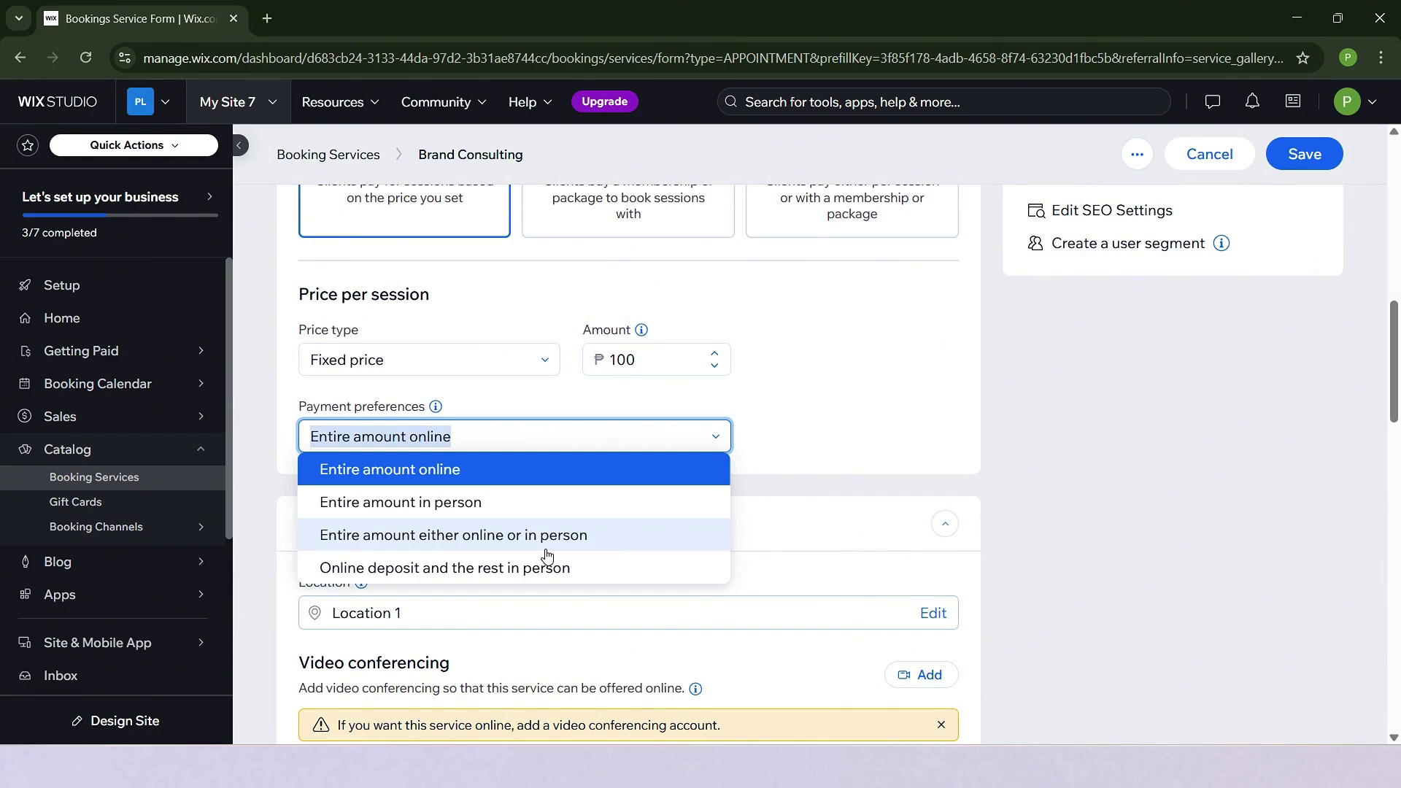
pyautogui.click(860, 449)
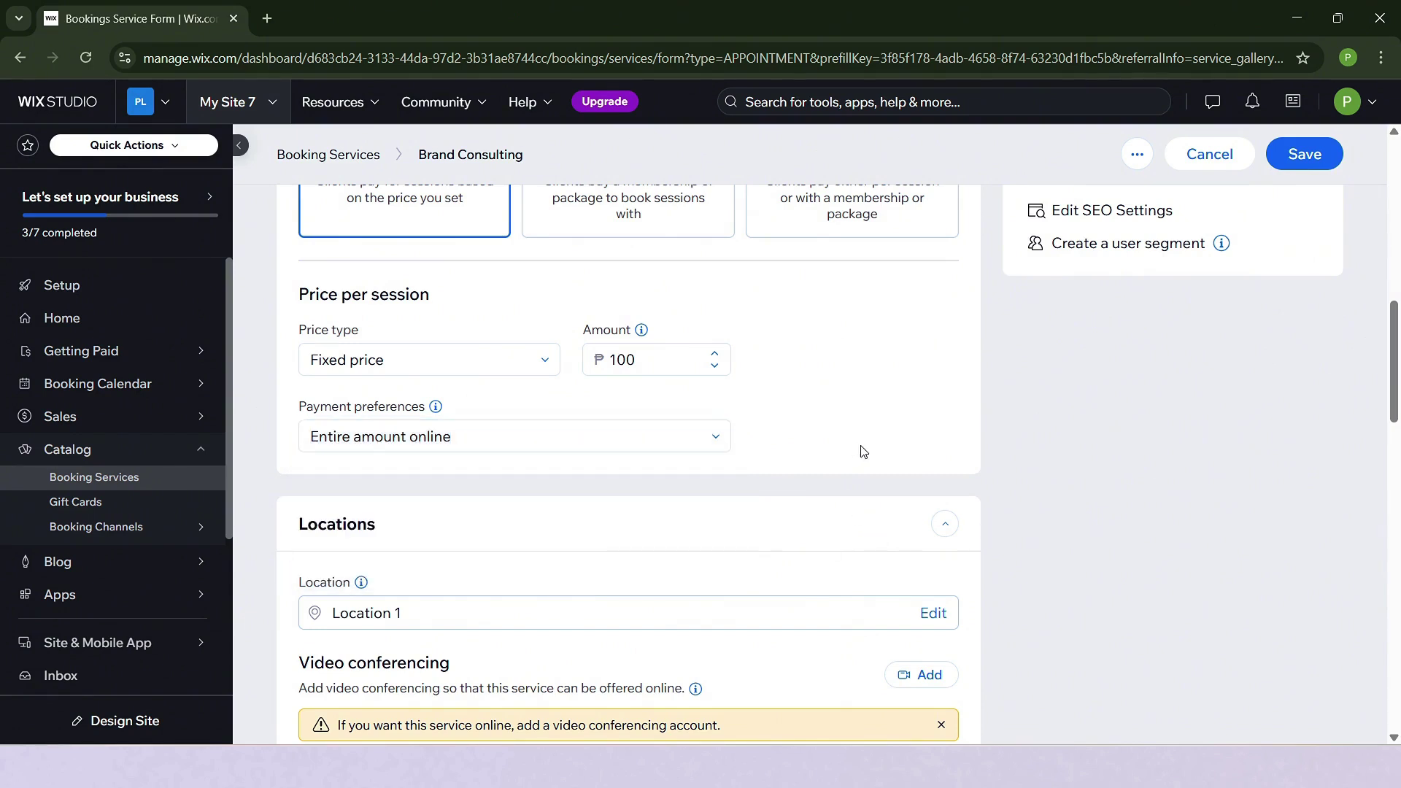
pyautogui.click(688, 442)
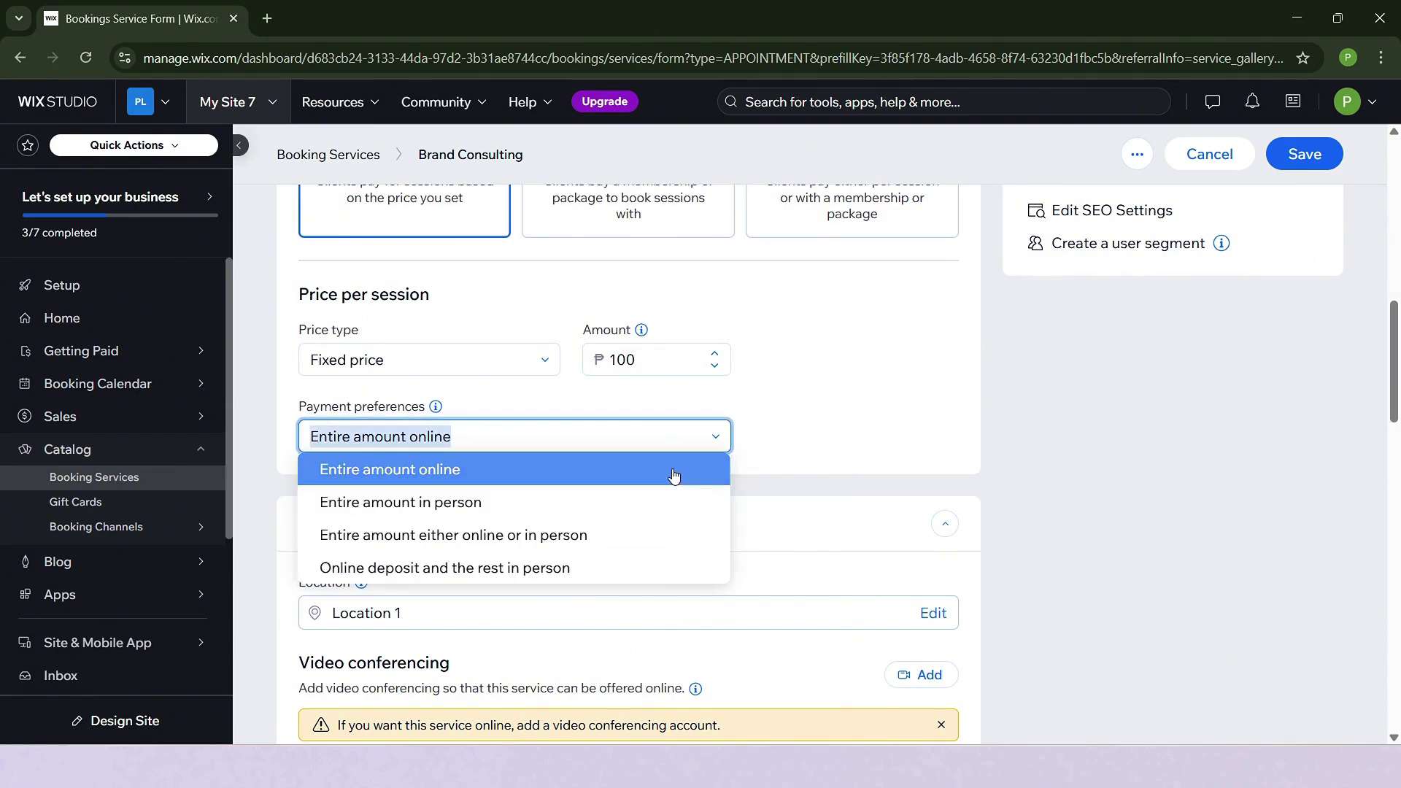
pyautogui.click(672, 470)
pyautogui.scroll(4, 1063, 469)
pyautogui.click(1307, 155)
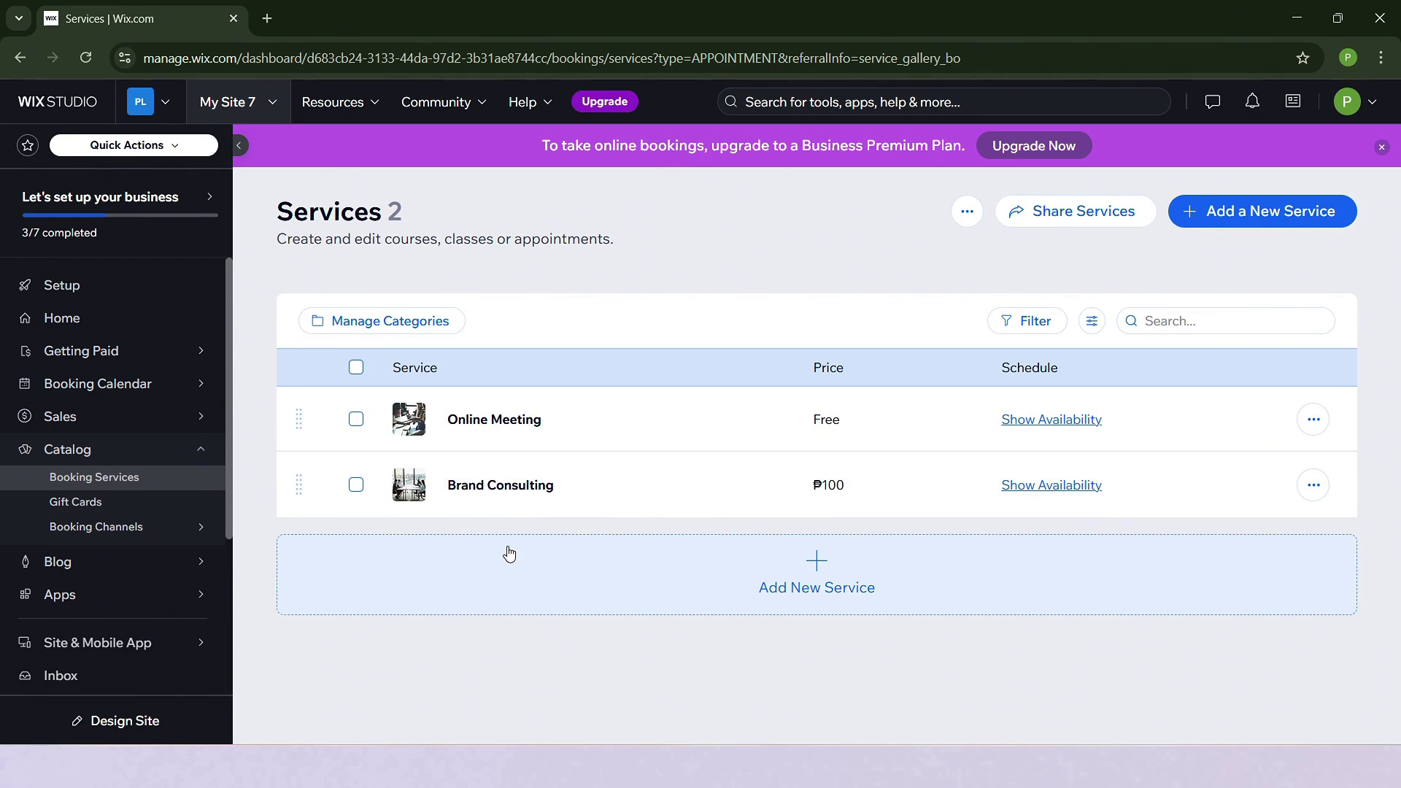
# Open the Booking Calendar and jump to the week of March 9–15, 2025.
pyautogui.moveTo(194, 394)
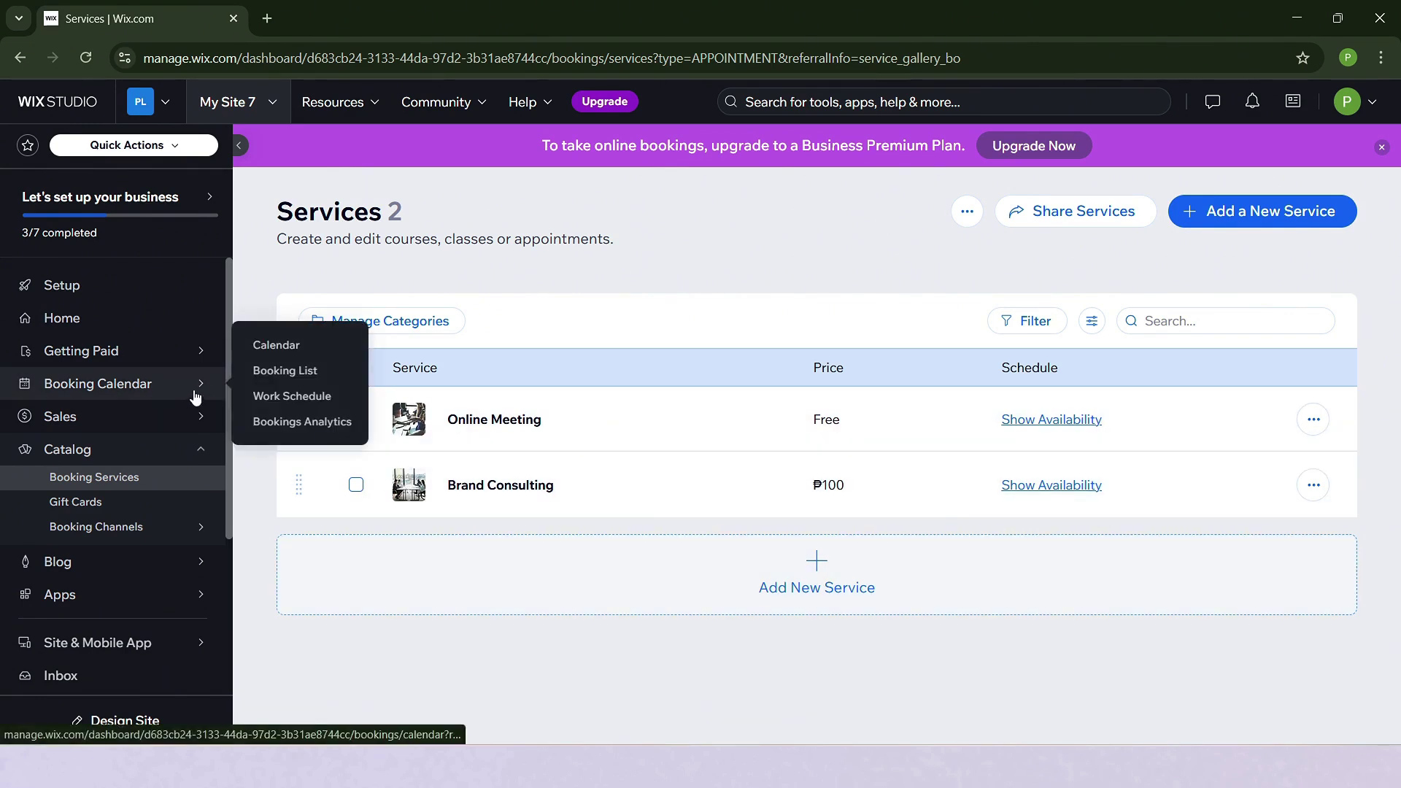
pyautogui.click(296, 354)
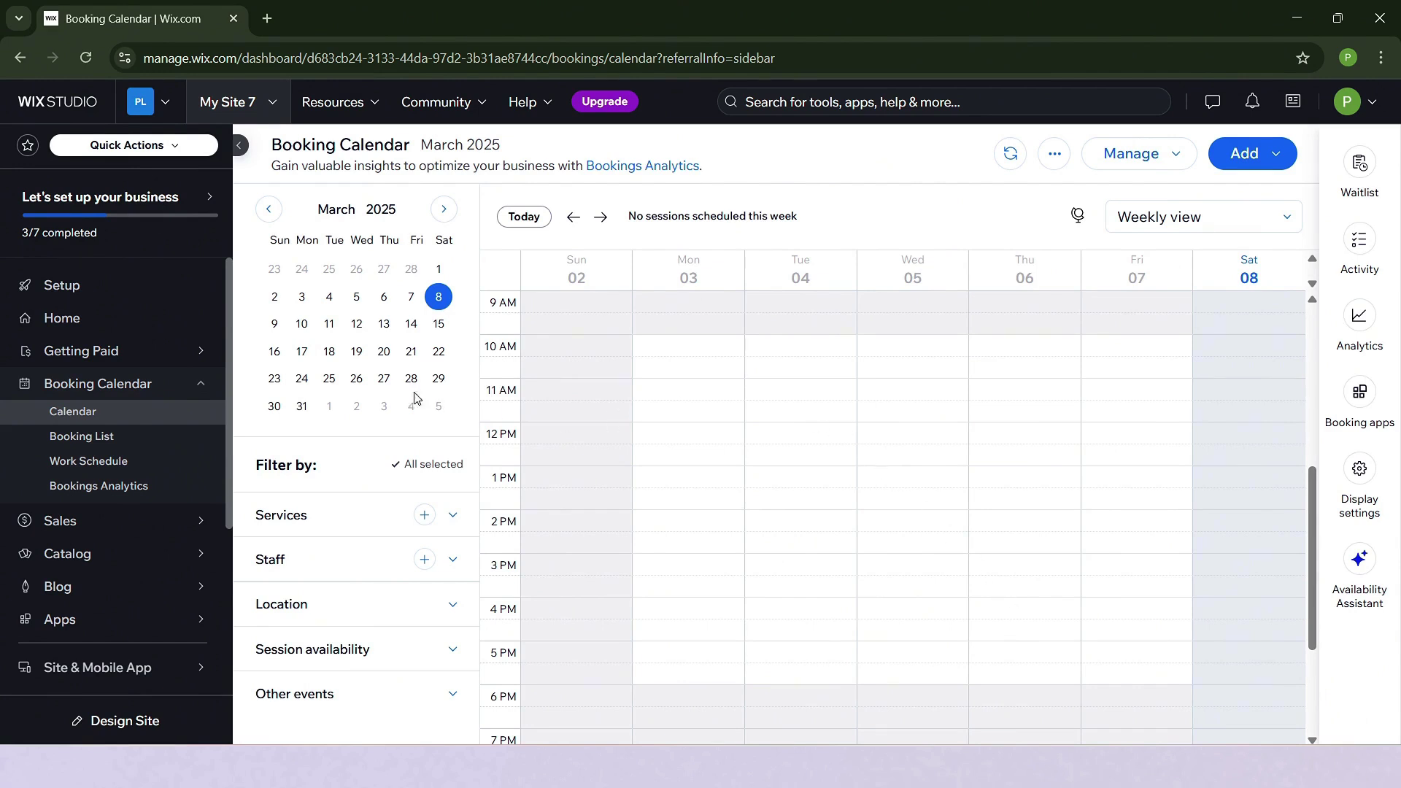
pyautogui.click(301, 324)
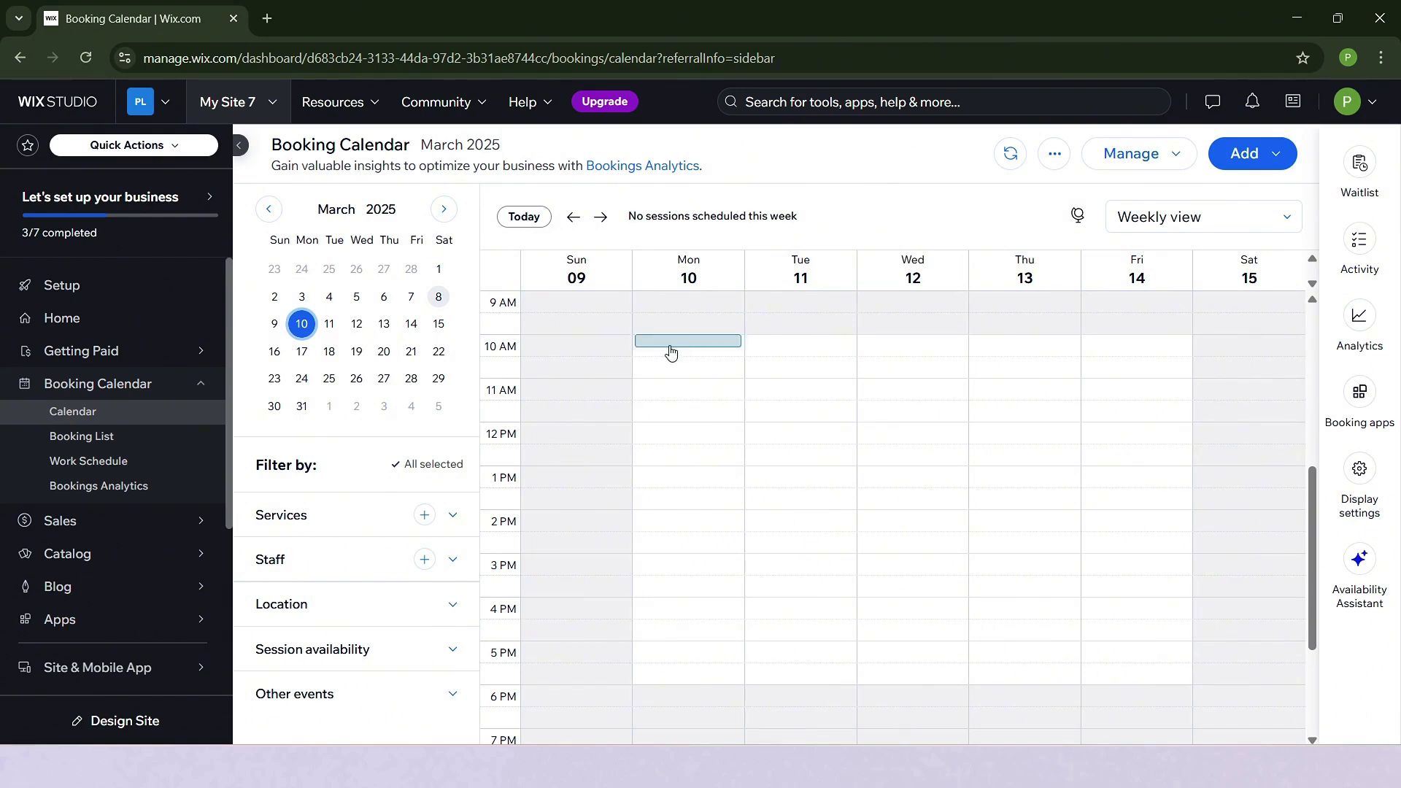
# Select the 10 AM slot on Monday, March 10 and start a new appointment there.
pyautogui.moveTo(670, 353); pyautogui.dragTo(678, 398)
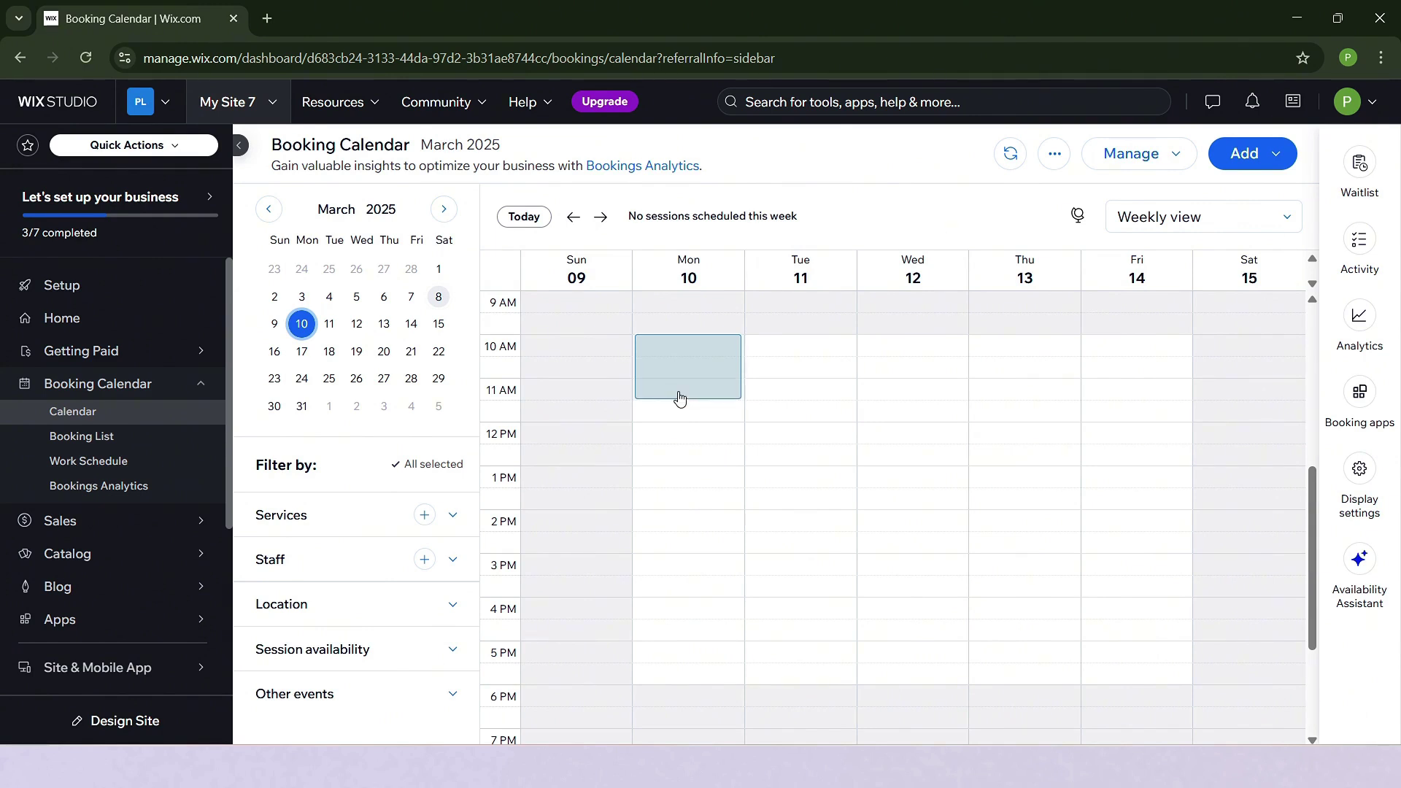
pyautogui.moveTo(679, 398)
pyautogui.mouseDown()
pyautogui.moveTo(670, 344)
pyautogui.moveTo(674, 399)
pyautogui.moveTo(696, 398)
pyautogui.mouseUp()
pyautogui.click(693, 368)
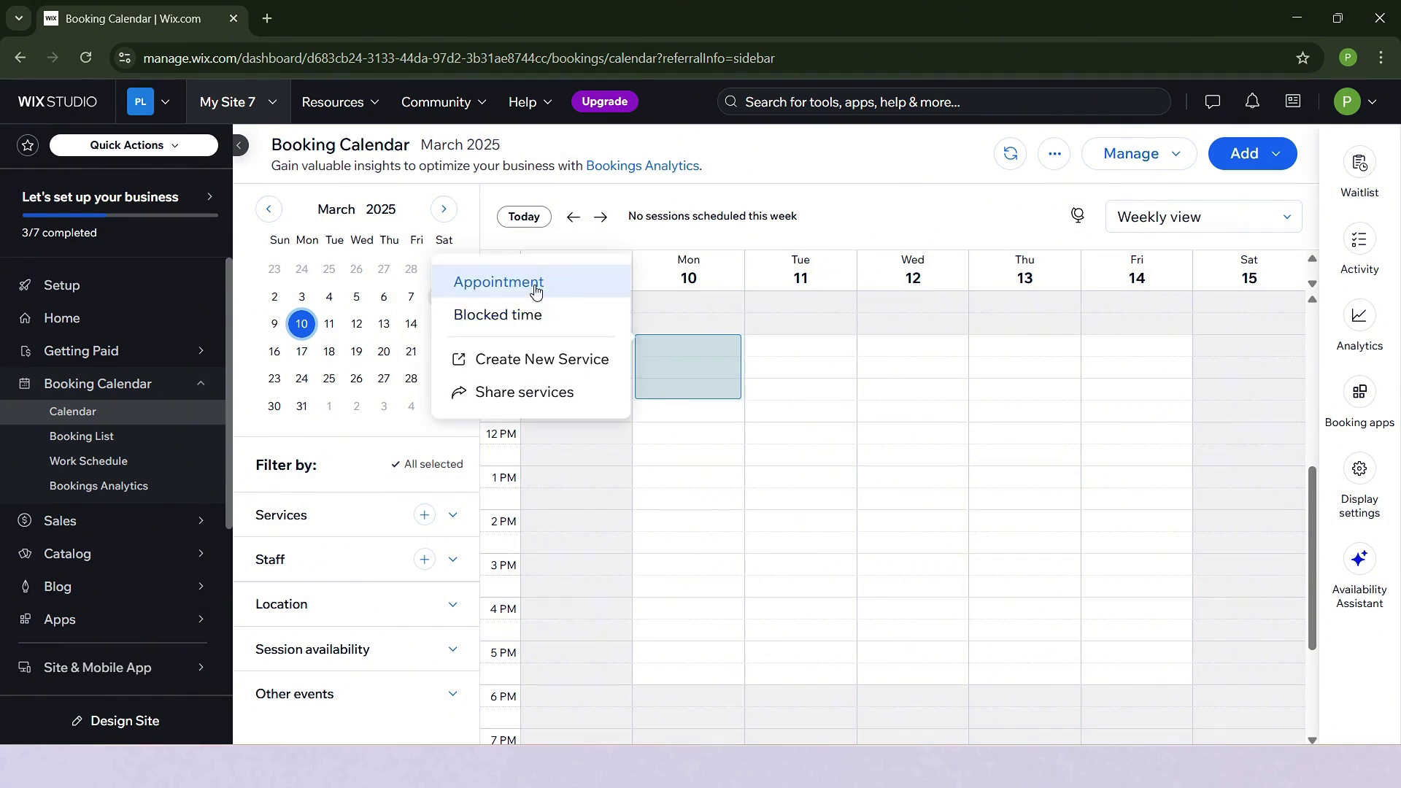
pyautogui.click(535, 286)
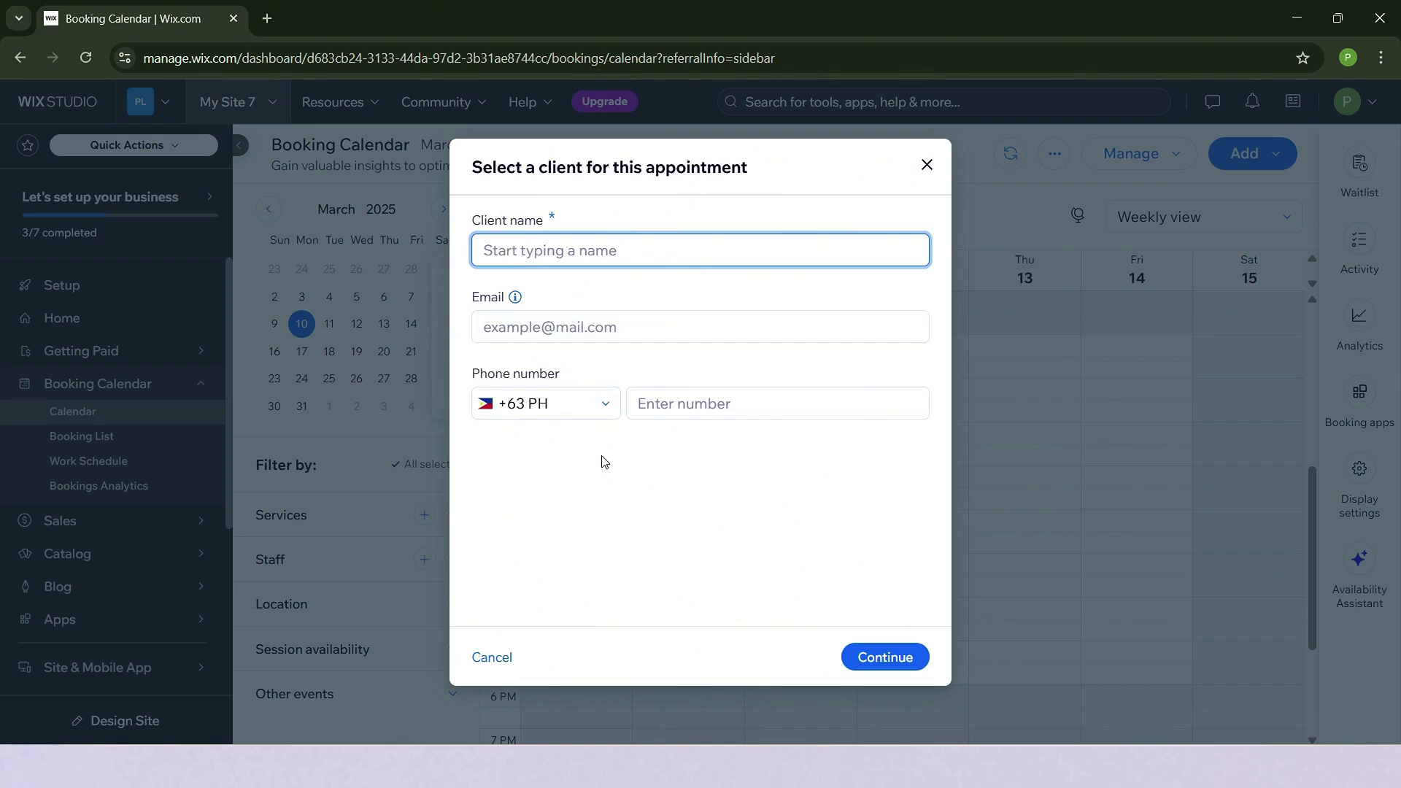
# Choose the existing client, add their phone number, and select the free Online Meeting service.
pyautogui.click(621, 261)
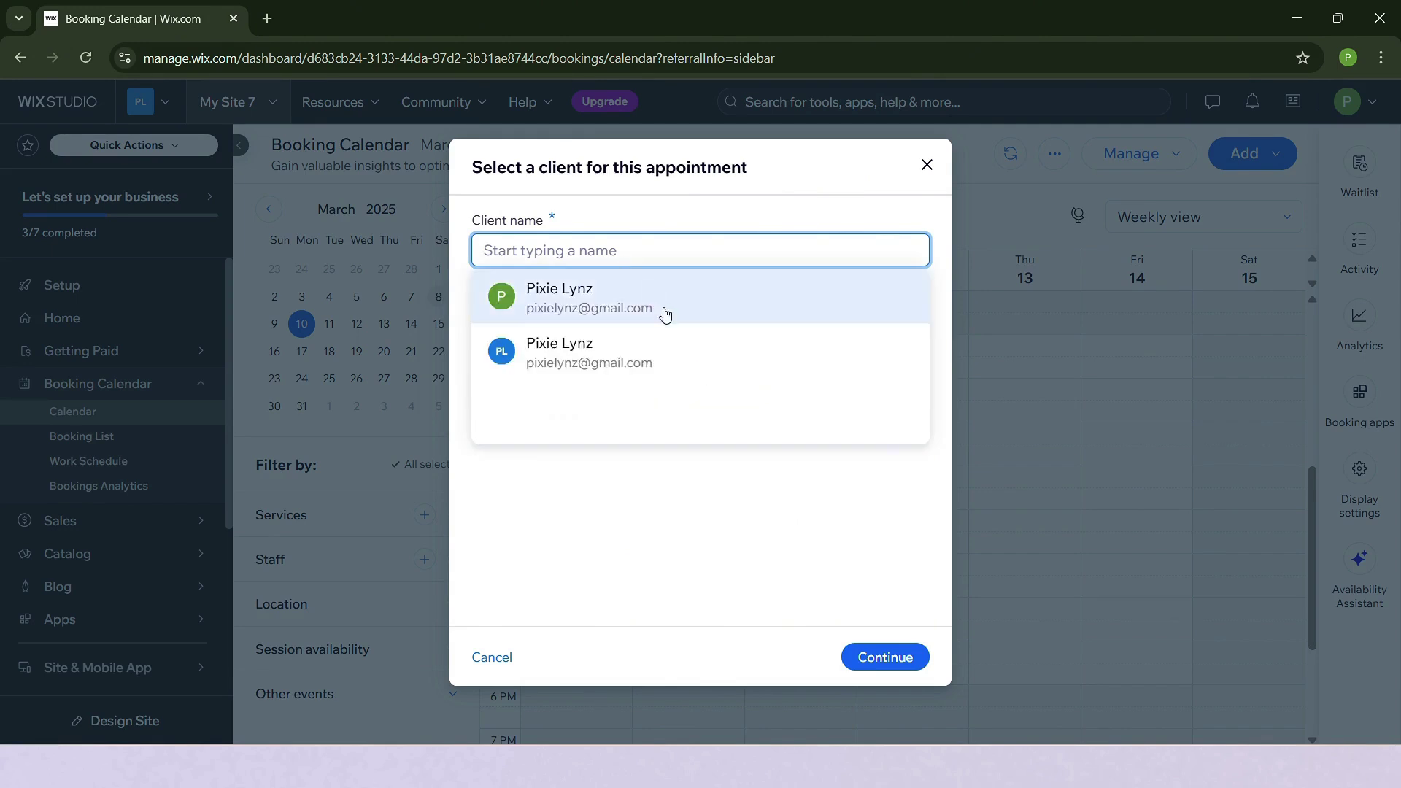
pyautogui.click(663, 315)
pyautogui.click(713, 407)
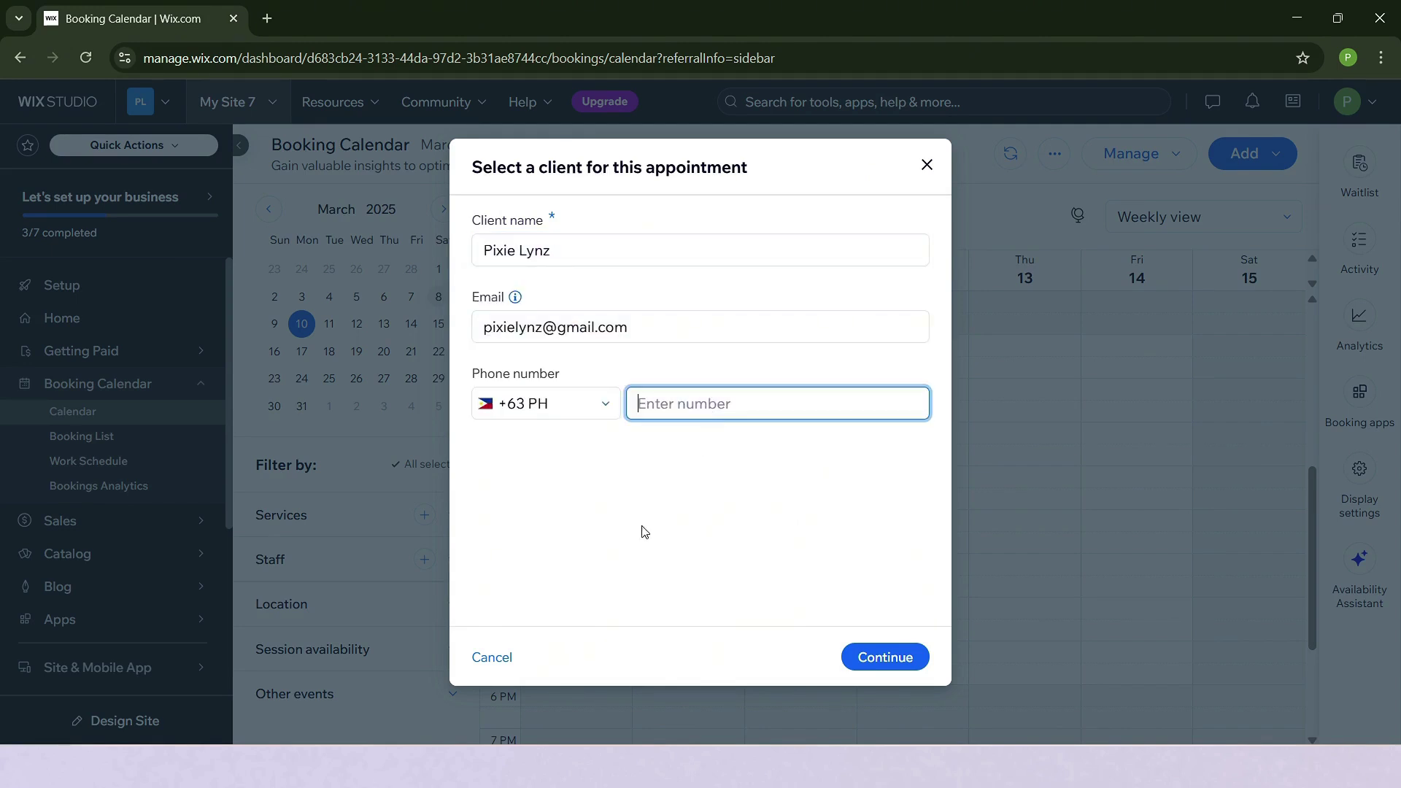
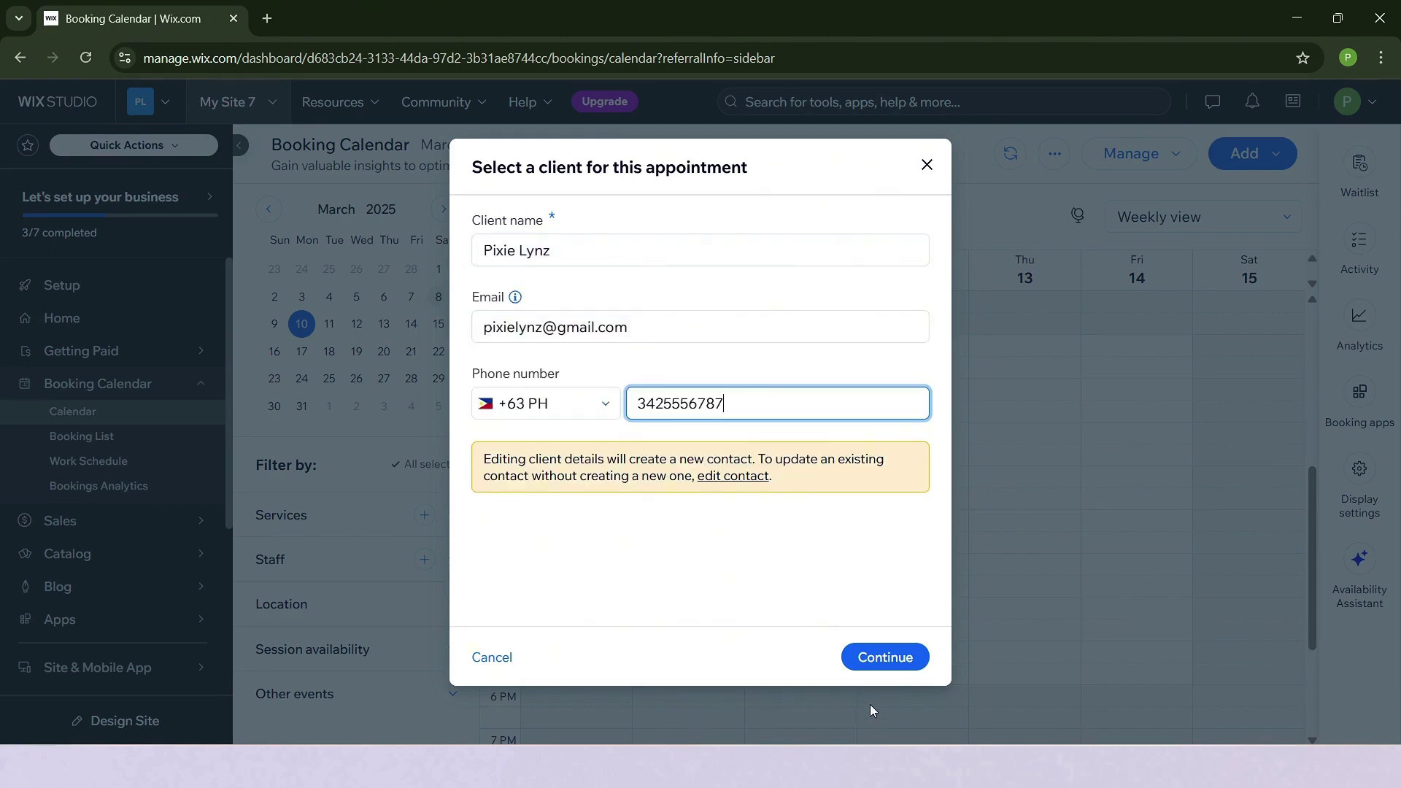
pyautogui.click(904, 662)
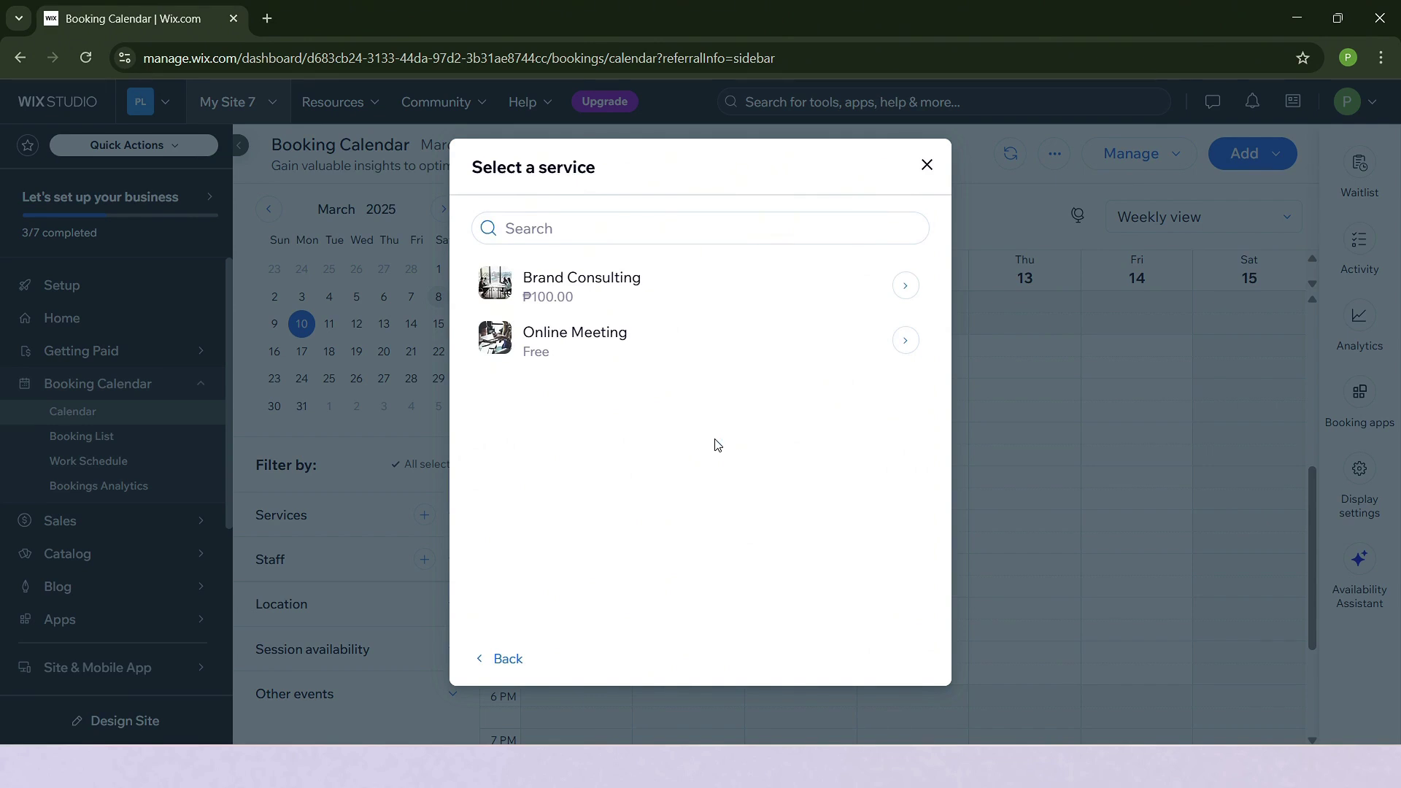
pyautogui.moveTo(776, 330)
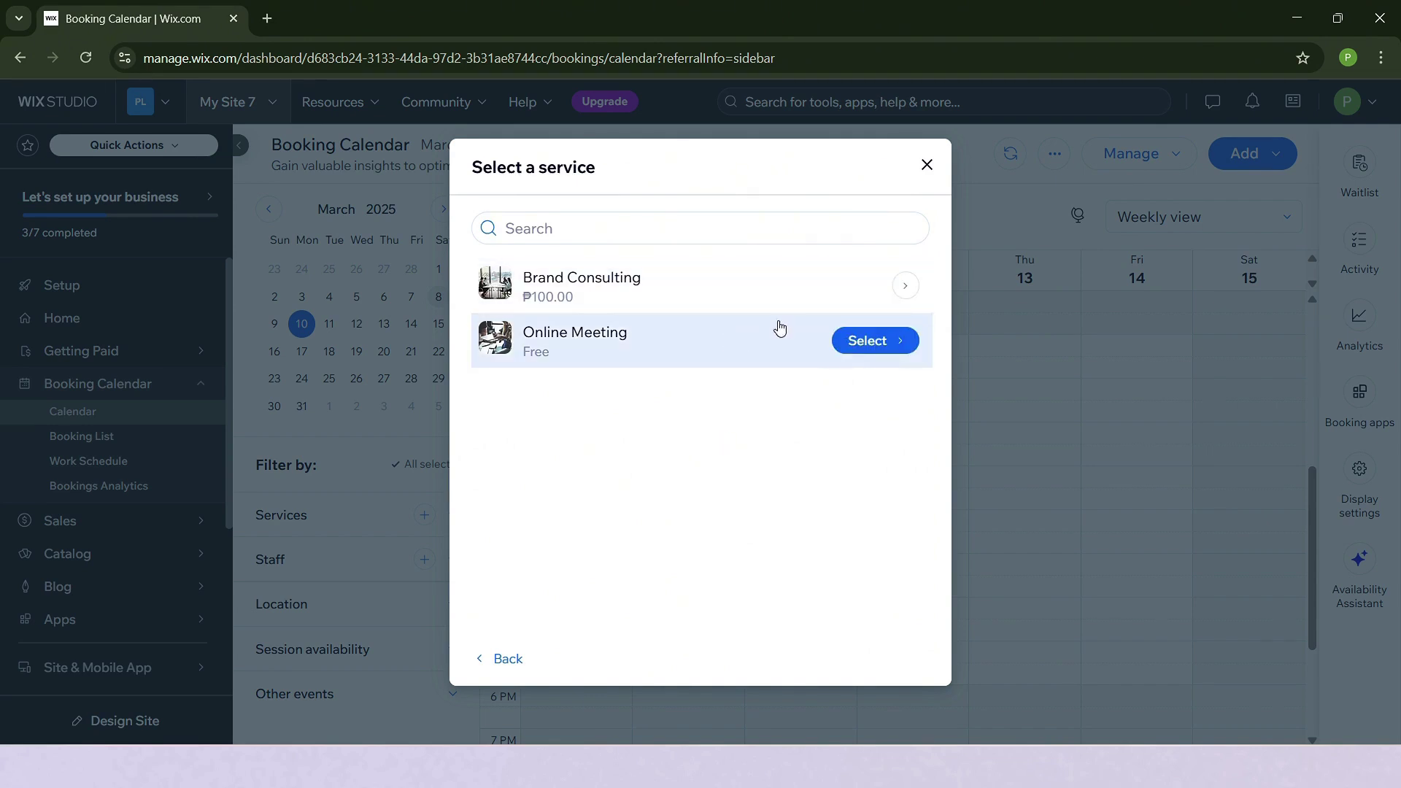
pyautogui.click(849, 343)
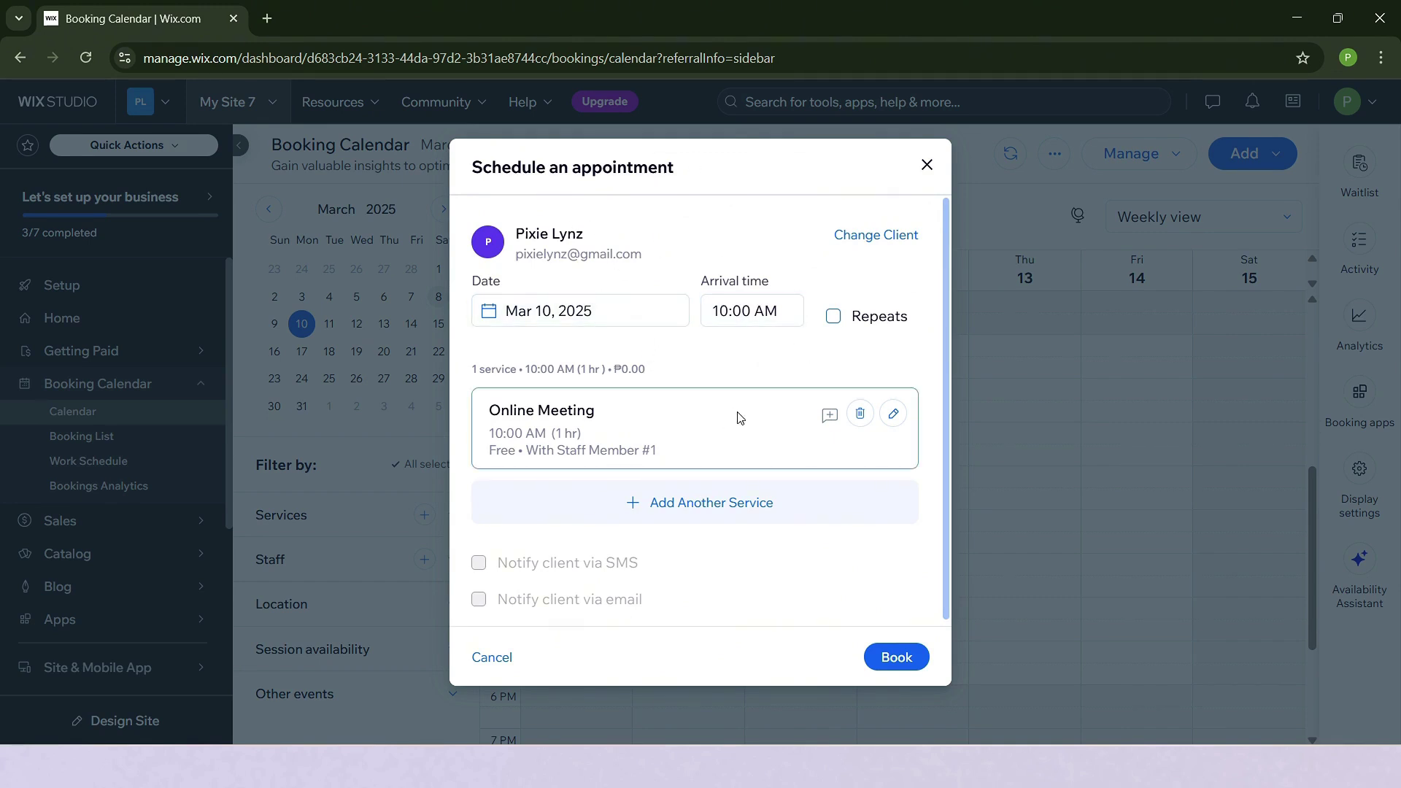
pyautogui.click(834, 317)
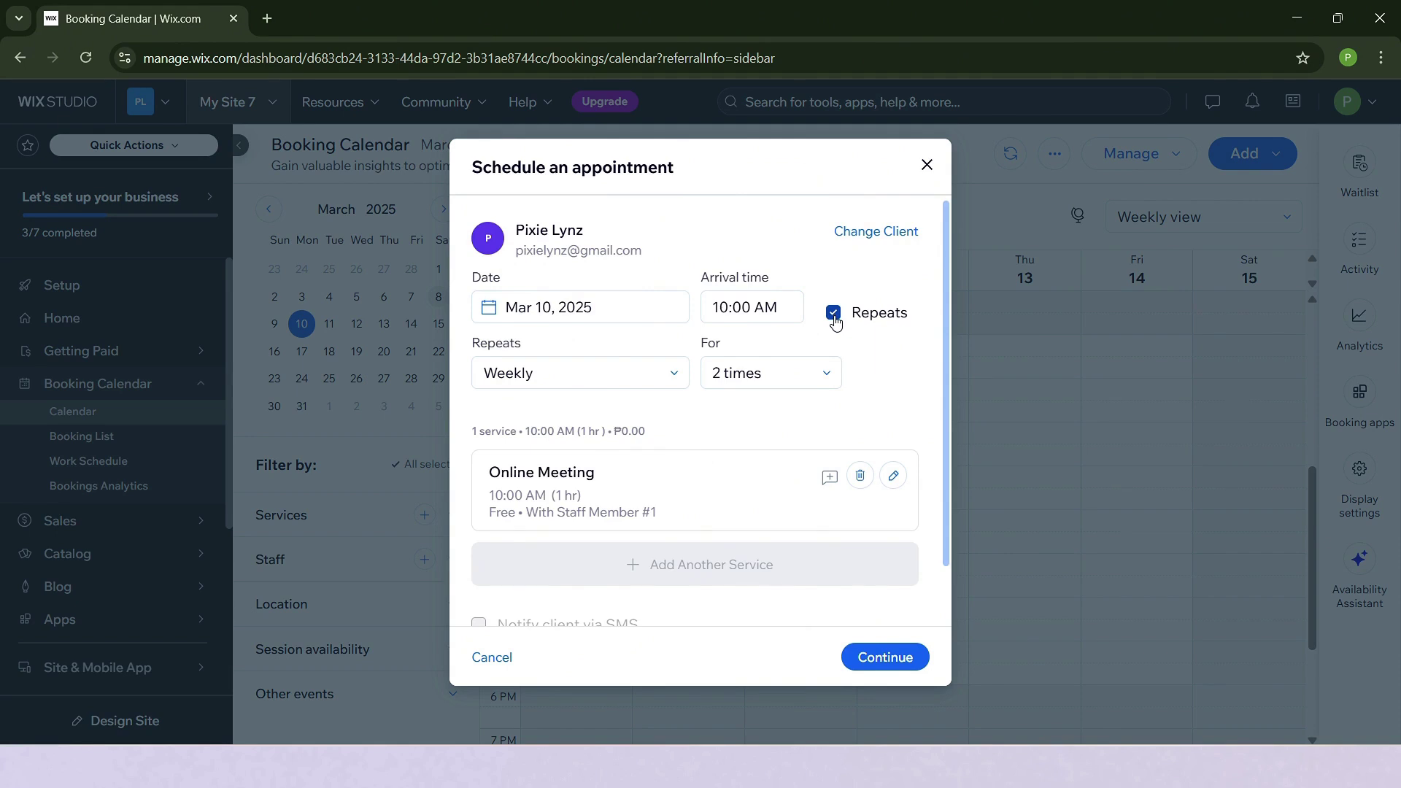
pyautogui.click(819, 376)
pyautogui.click(819, 375)
pyautogui.click(640, 373)
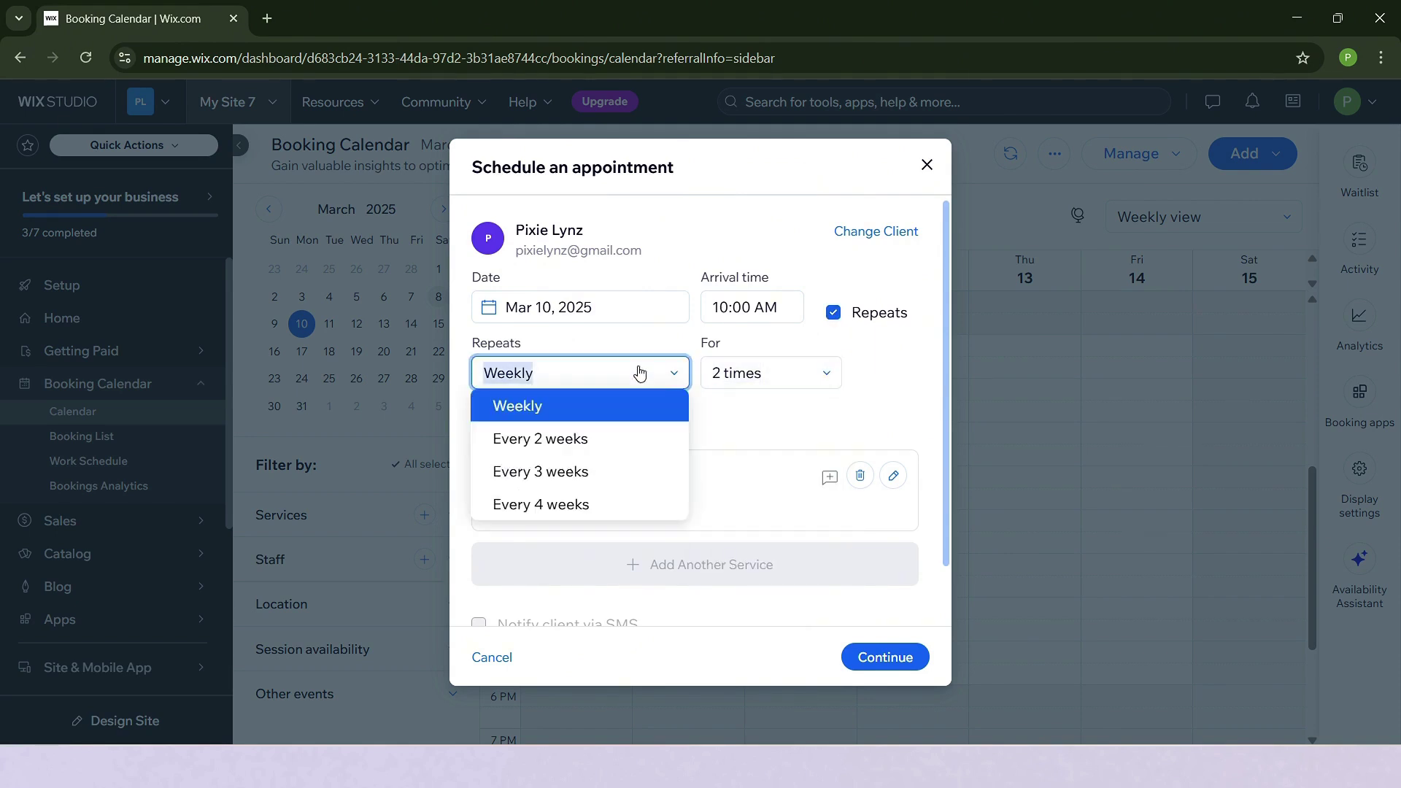
pyautogui.click(639, 373)
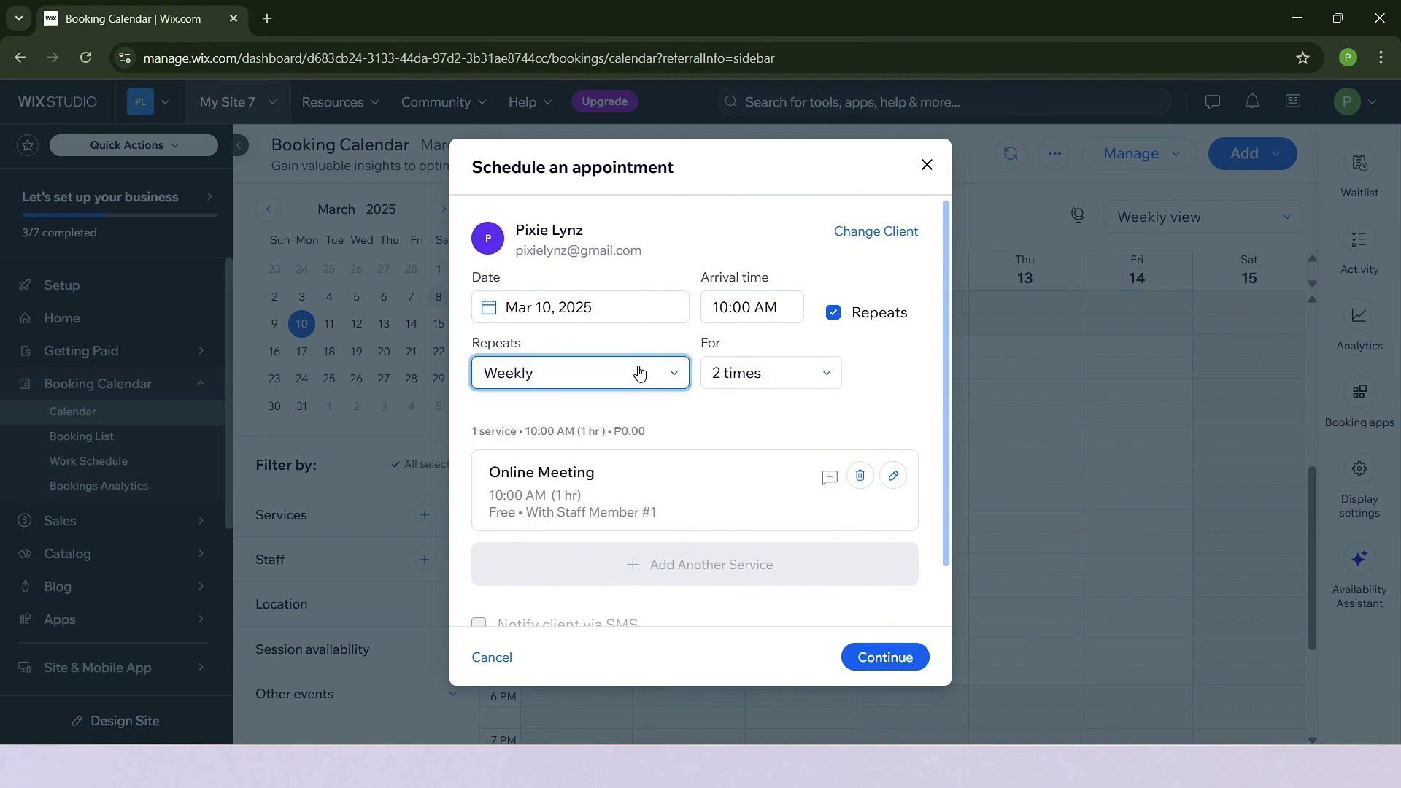
pyautogui.click(834, 315)
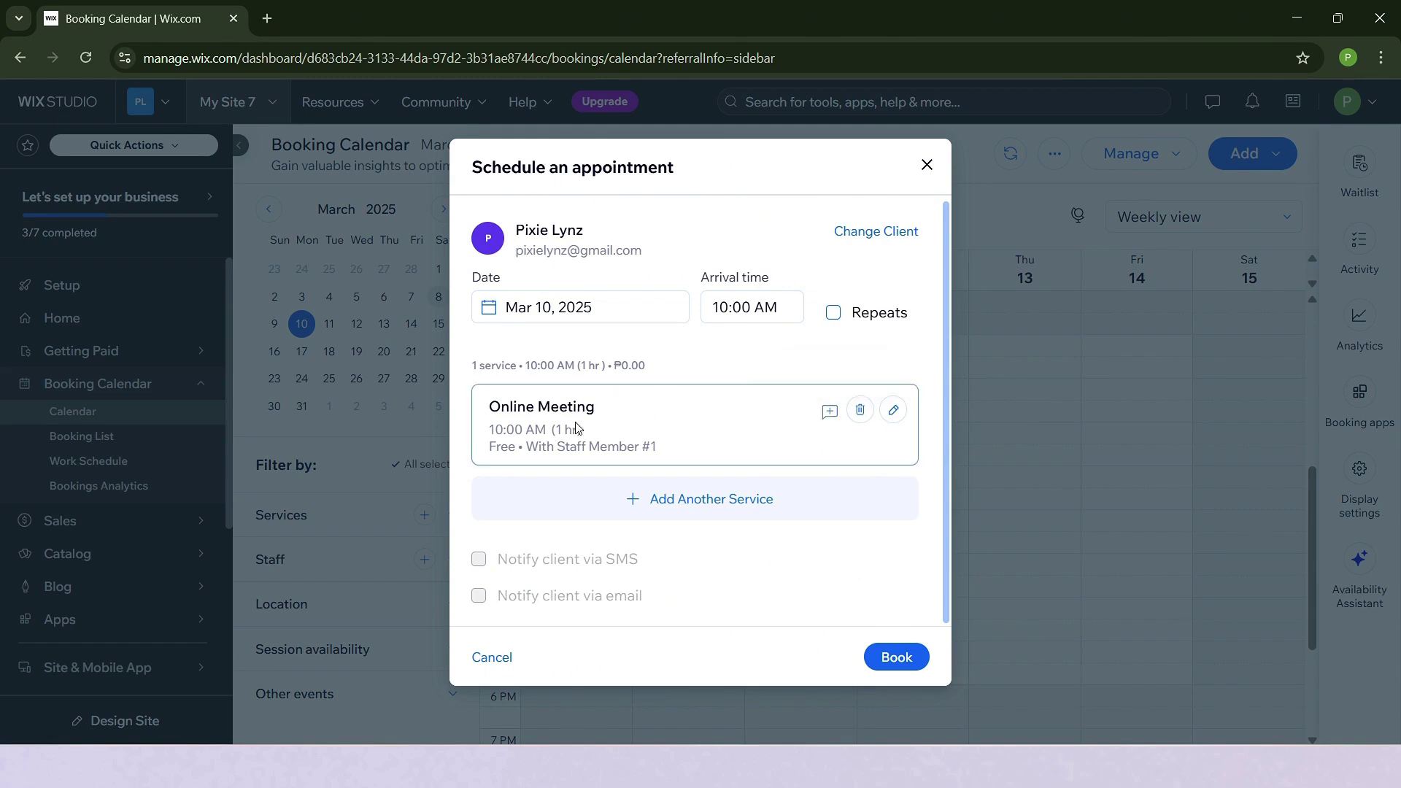
pyautogui.click(759, 511)
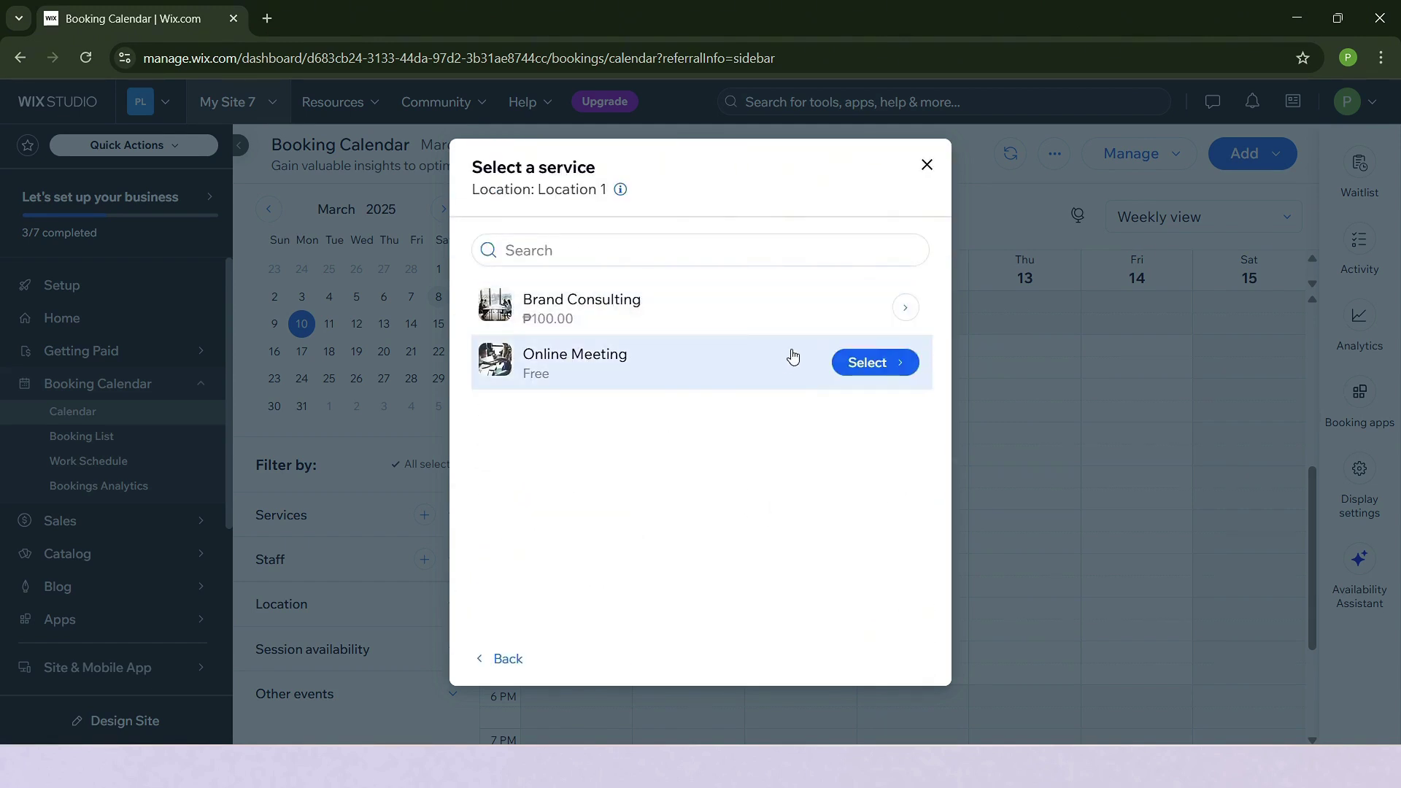
pyautogui.click(479, 666)
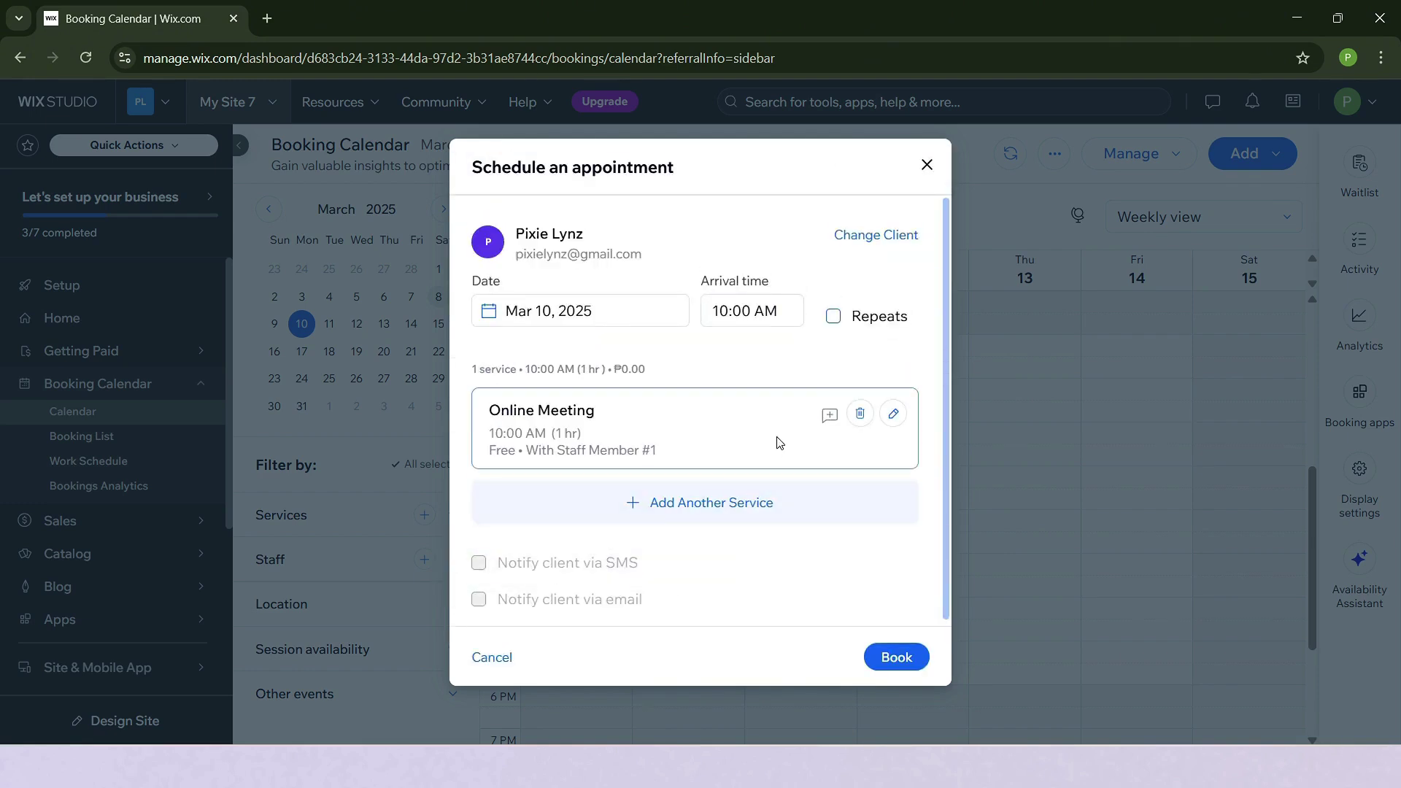
# Book the Online Meeting, then open its session details for editing.
pyautogui.click(894, 664)
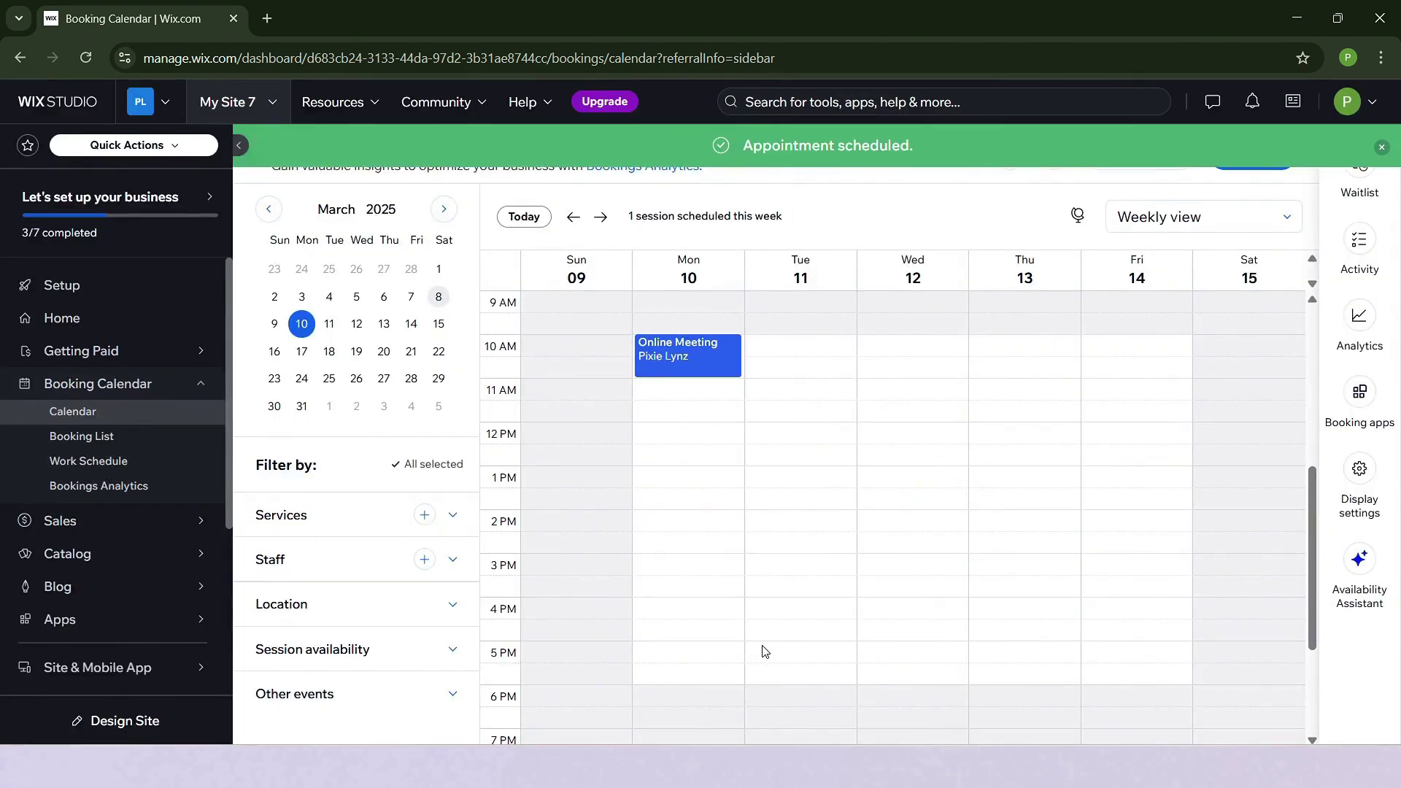
pyautogui.click(685, 357)
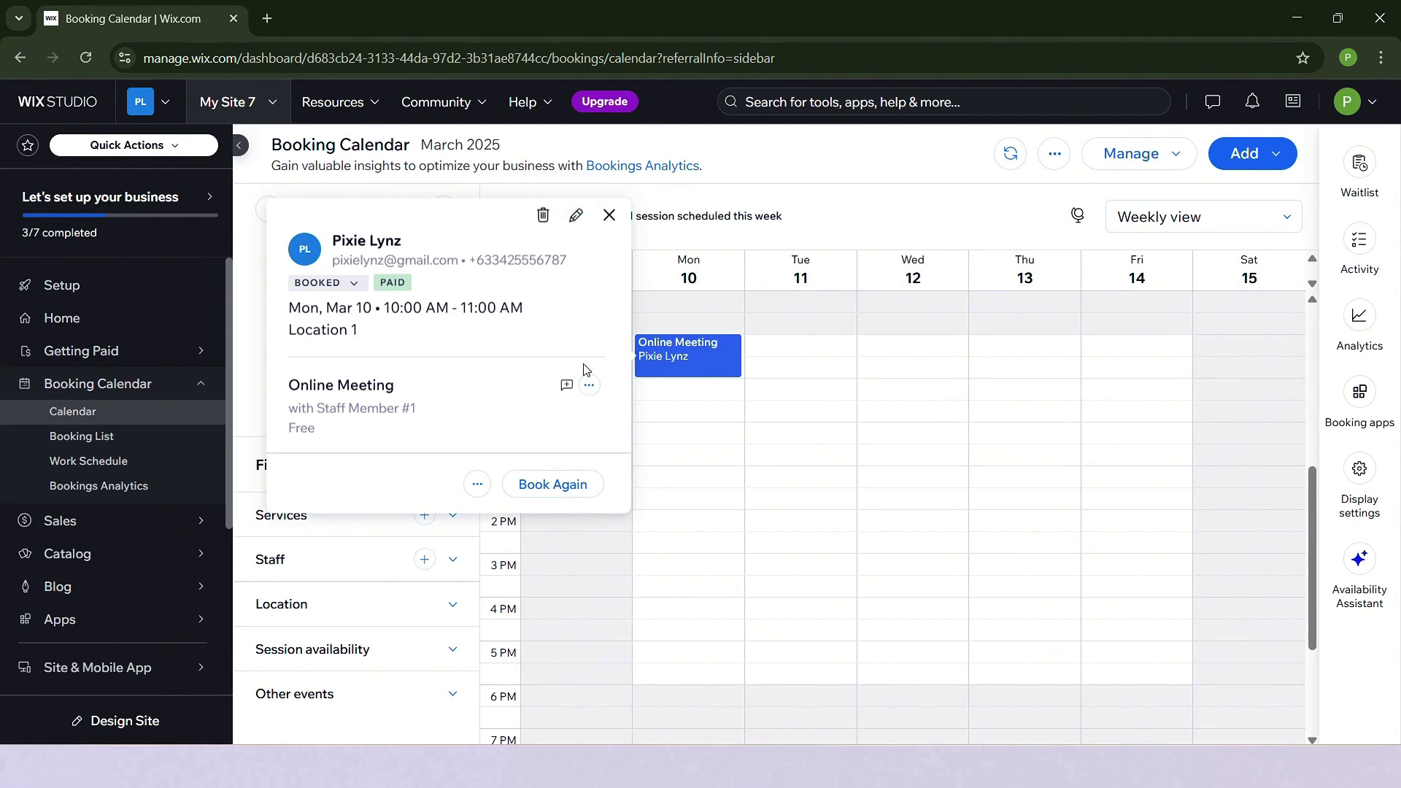
pyautogui.click(590, 385)
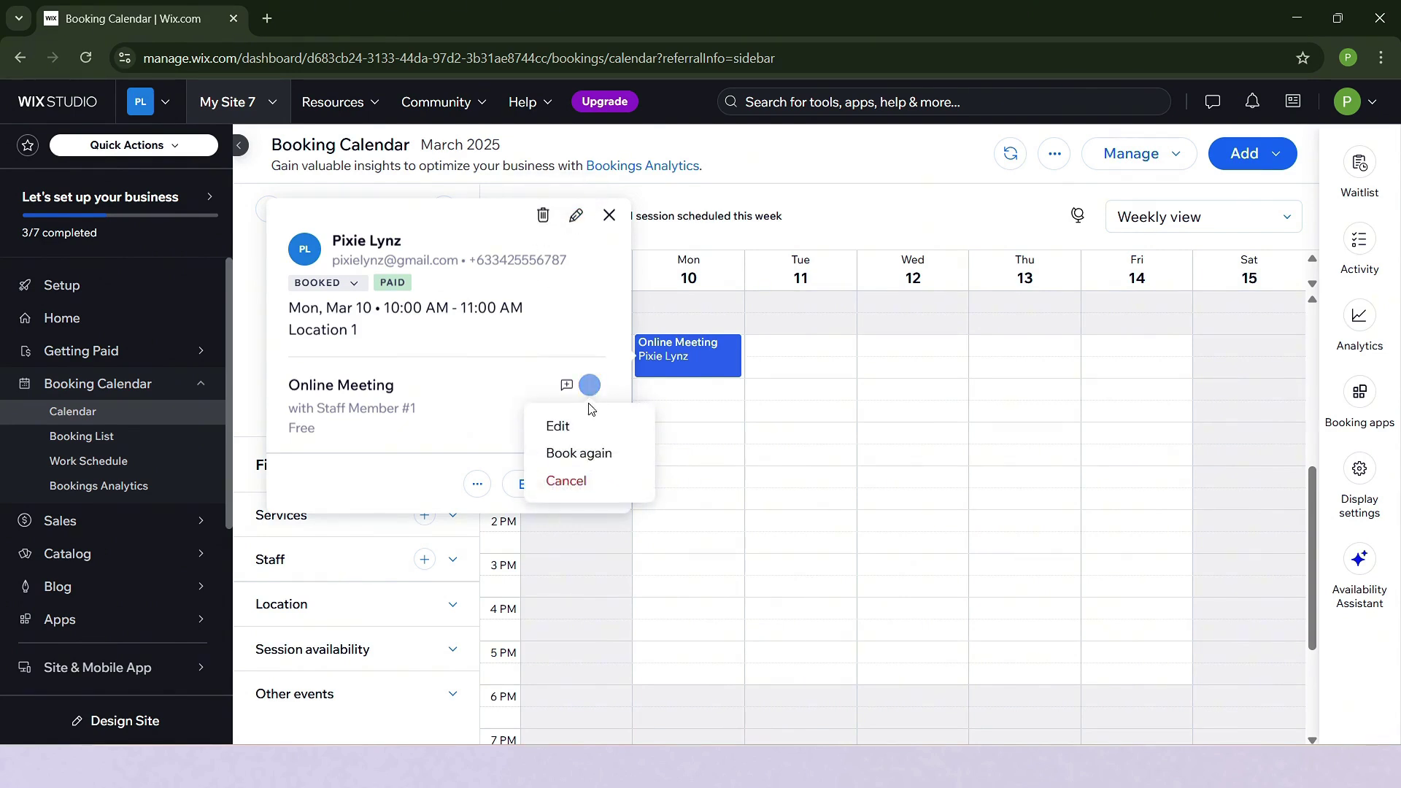
pyautogui.click(582, 427)
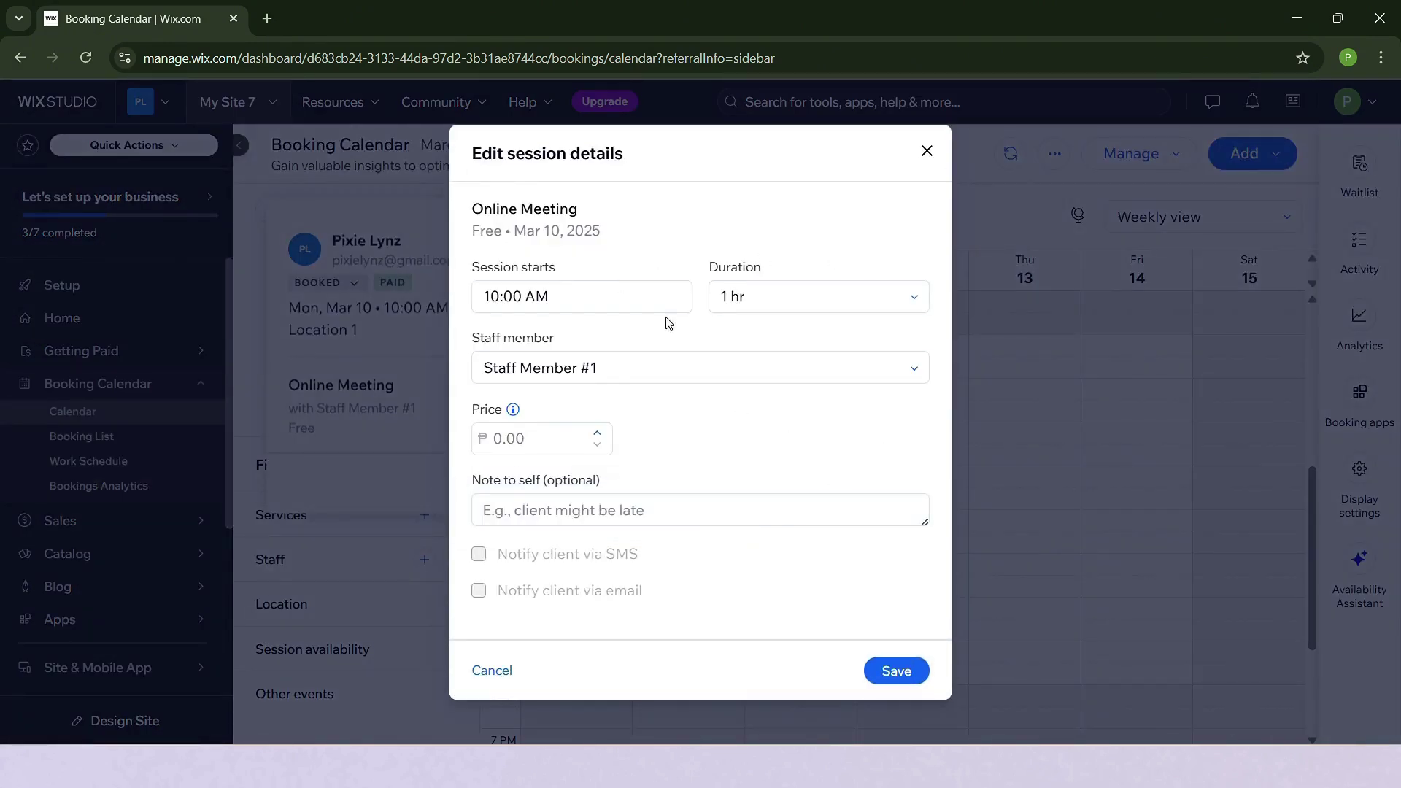
# Review the start times, keep 10:00 AM, and close the editor without saving.
pyautogui.click(638, 286)
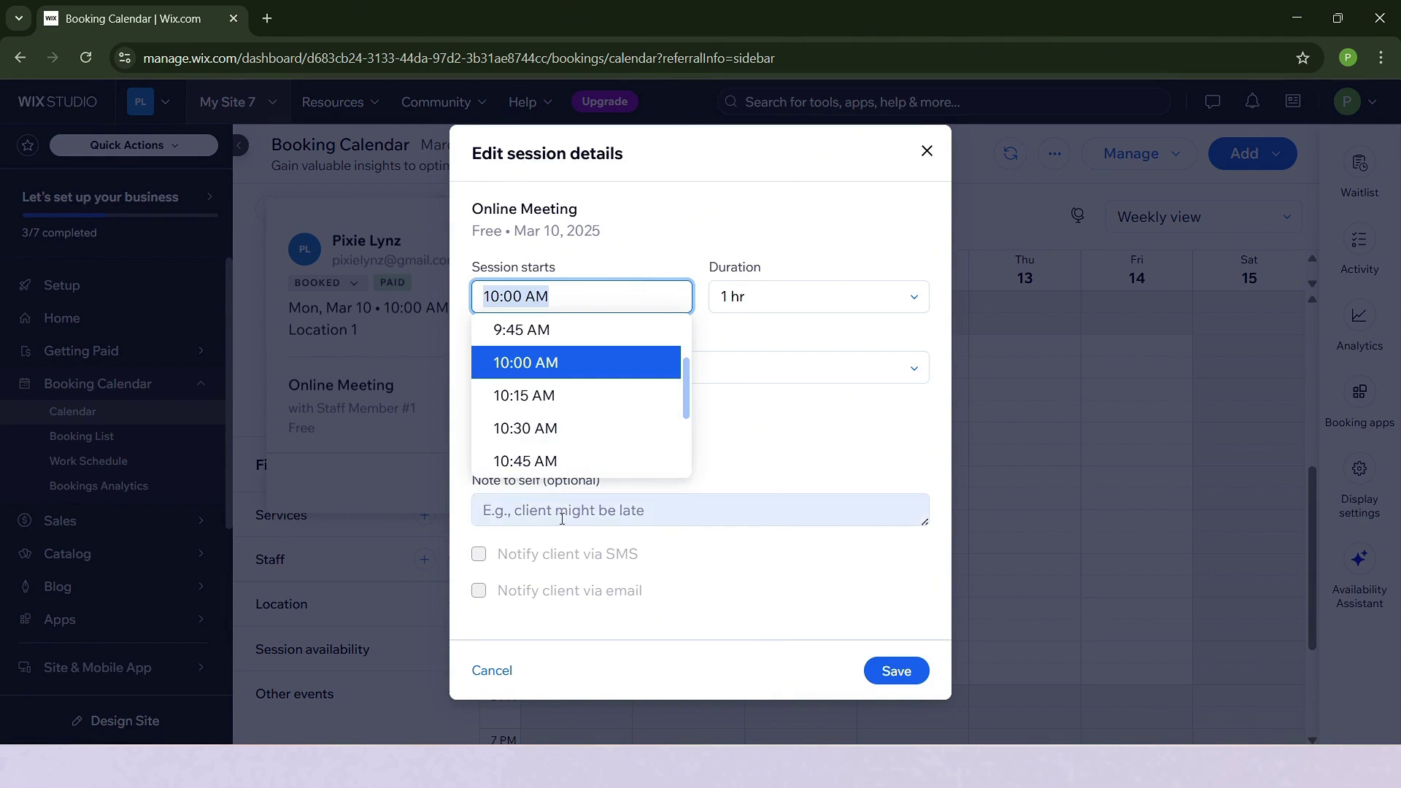
pyautogui.scroll(-5, 606, 427)
pyautogui.scroll(12, 604, 416)
pyautogui.scroll(-6, 602, 332)
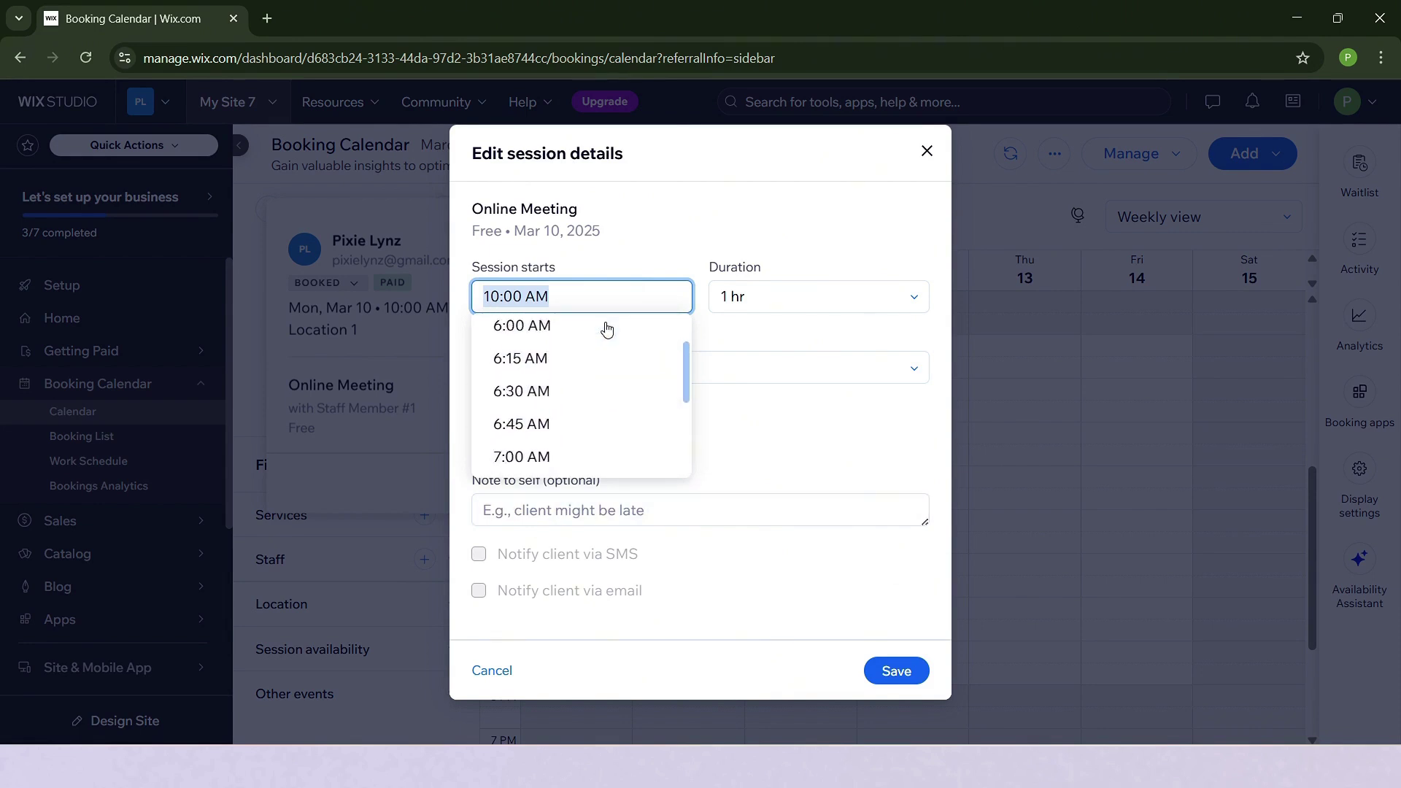
pyautogui.scroll(-3, 595, 343)
pyautogui.scroll(2, 594, 351)
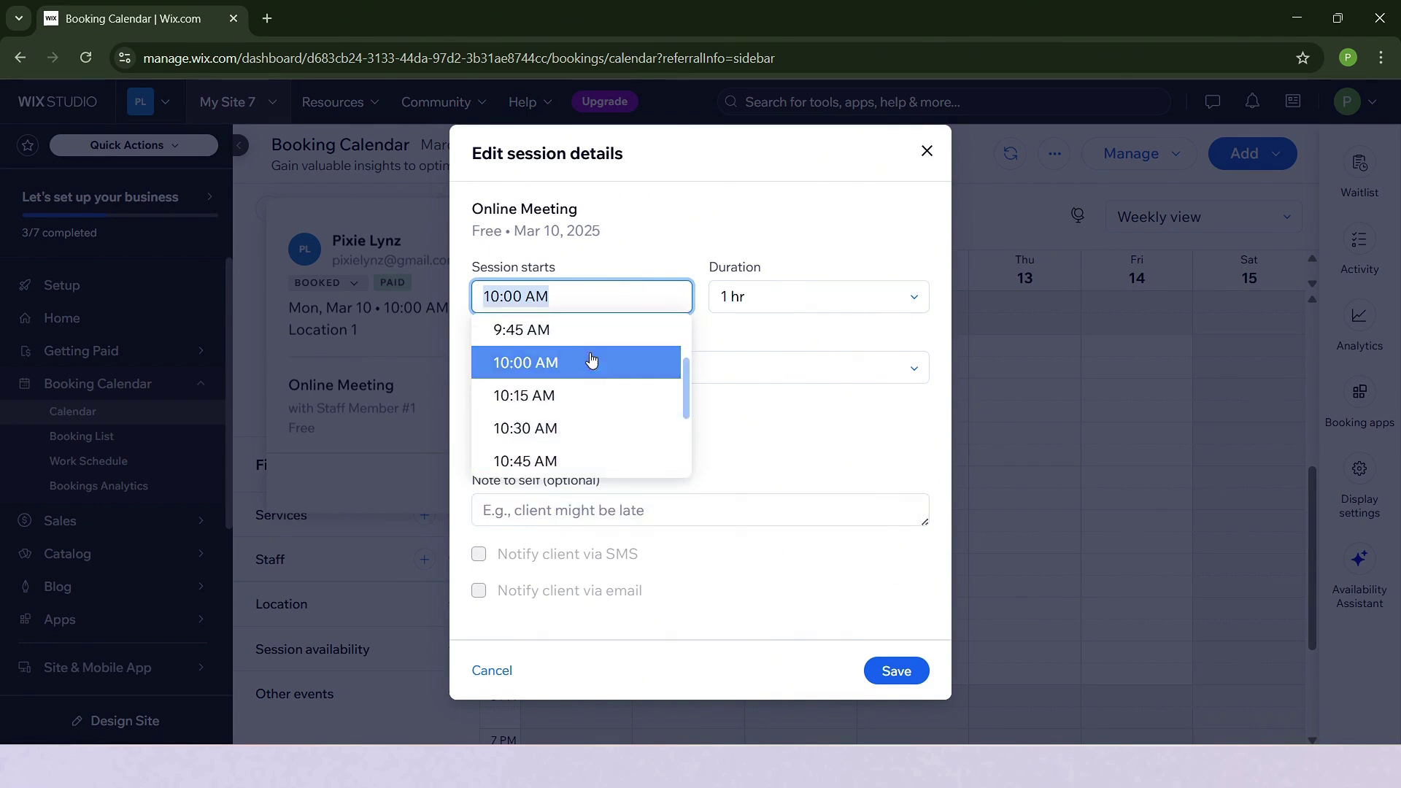
pyautogui.scroll(-5, 586, 376)
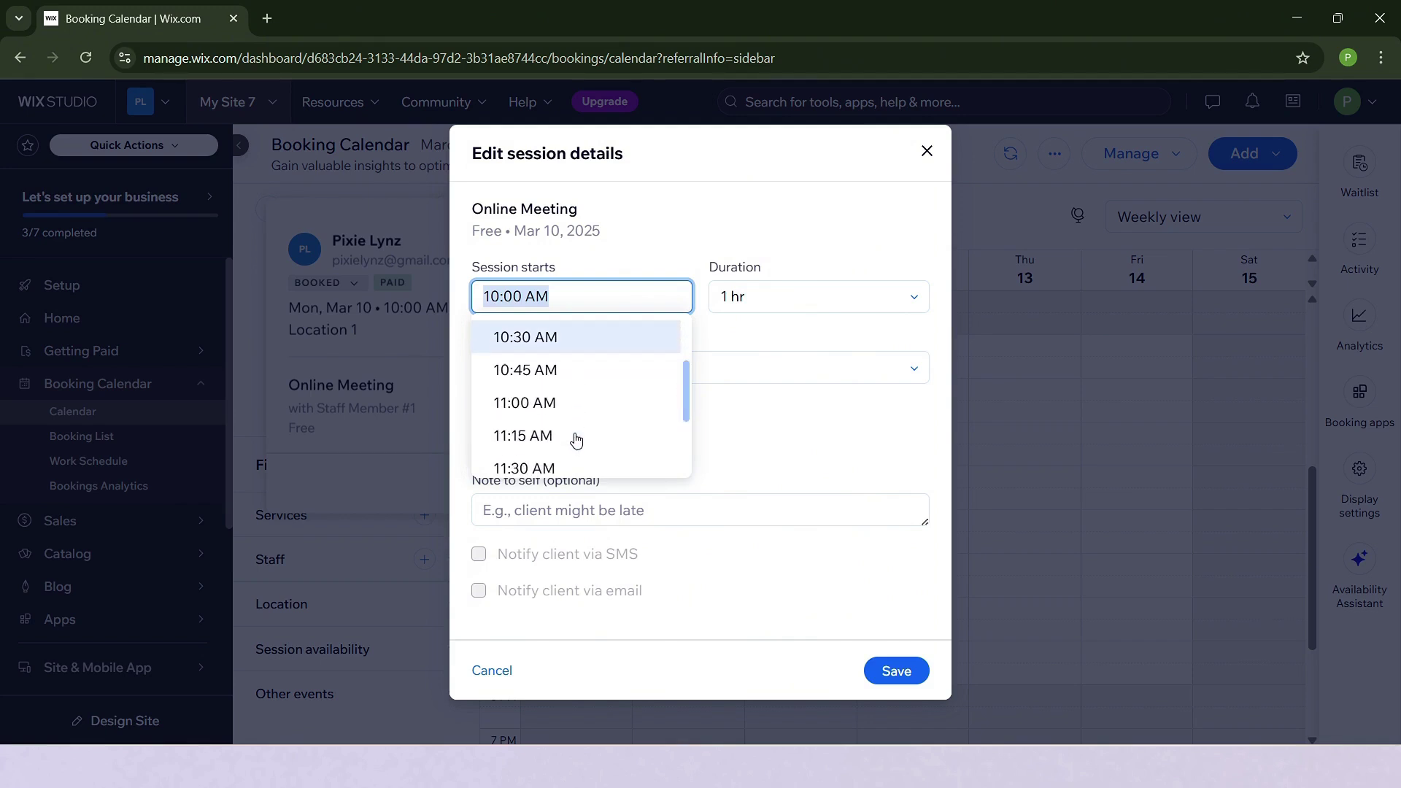
pyautogui.scroll(-10, 588, 363)
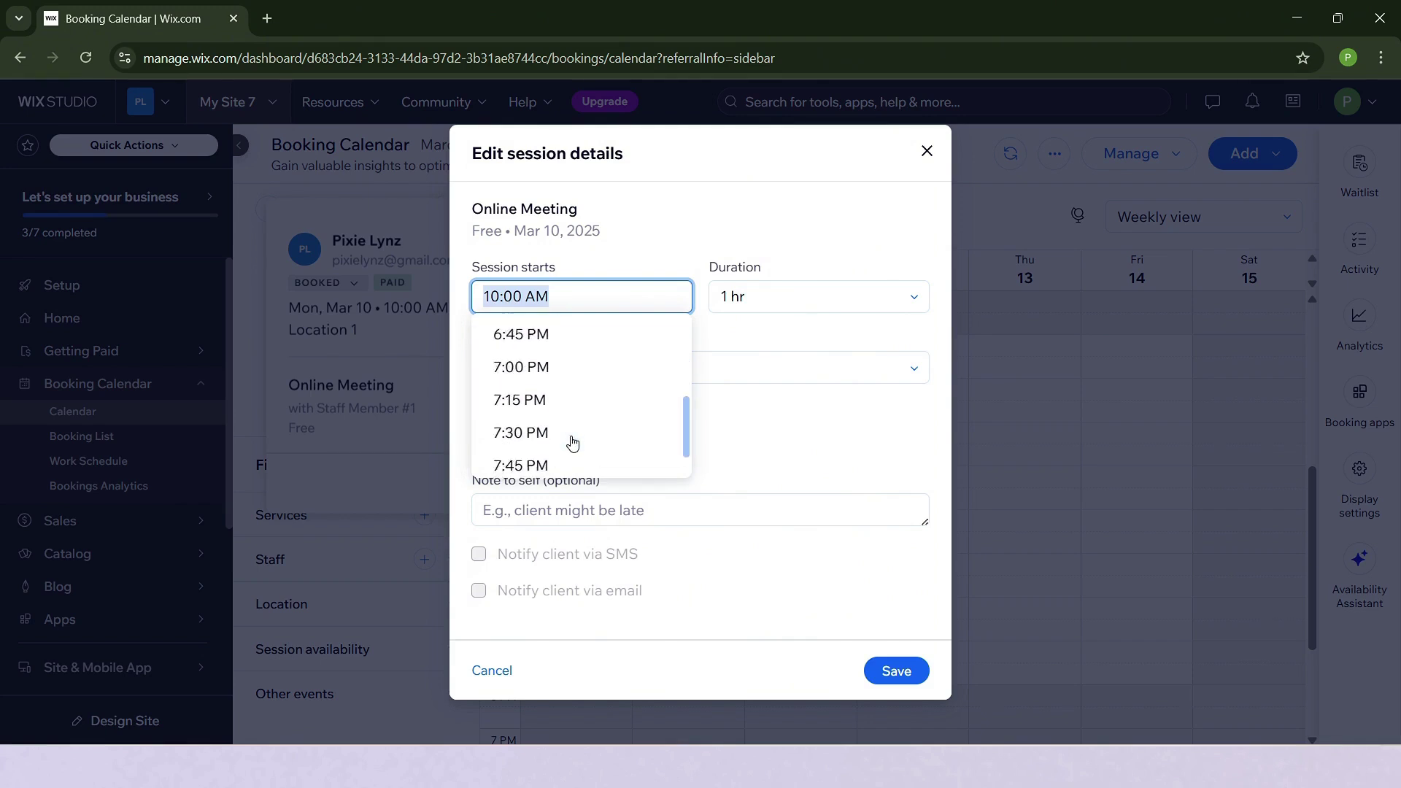
pyautogui.click(821, 457)
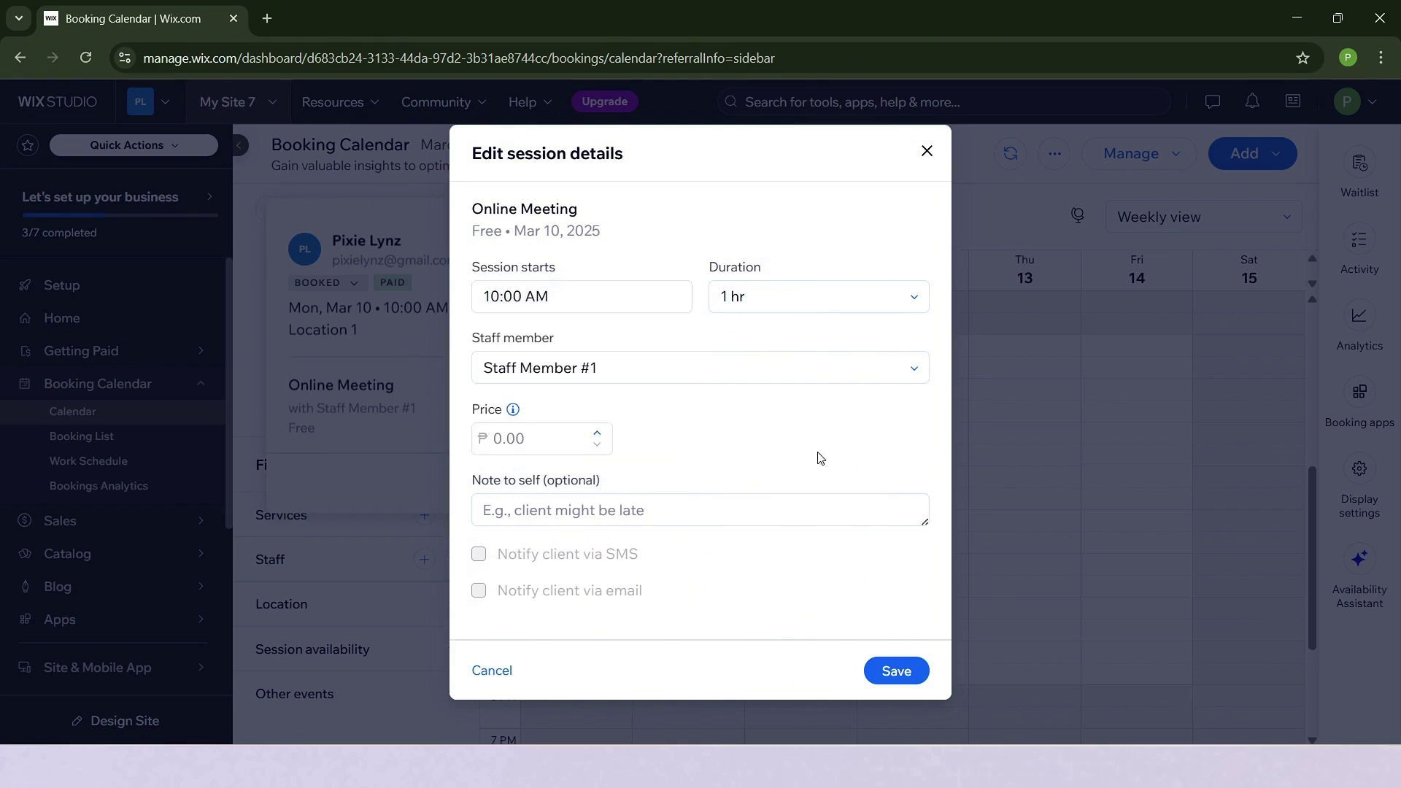
pyautogui.click(842, 522)
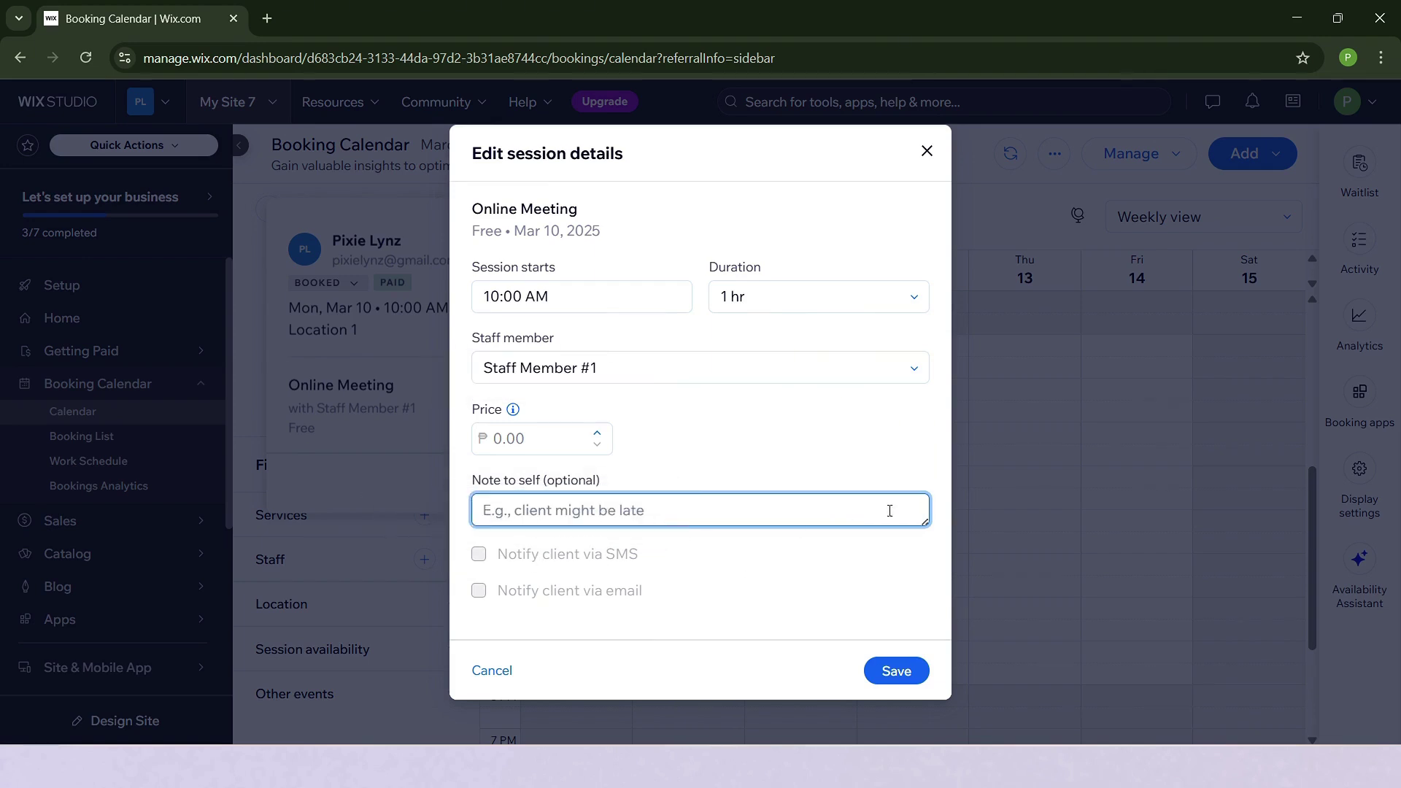
pyautogui.click(925, 152)
# Mark Tuesday 11 from 11 AM to about 12:30 PM and start a new appointment there.
pyautogui.click(706, 385)
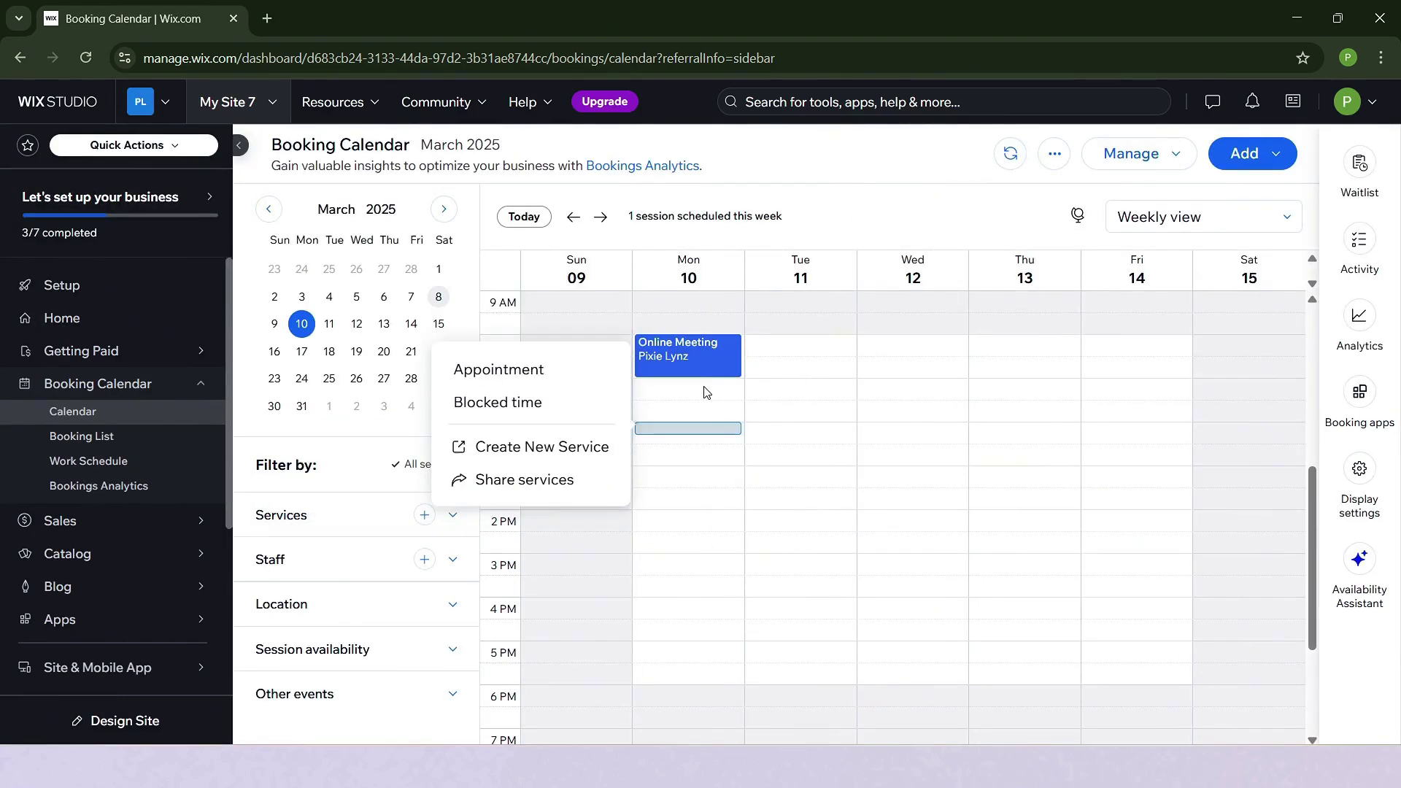
pyautogui.click(692, 398)
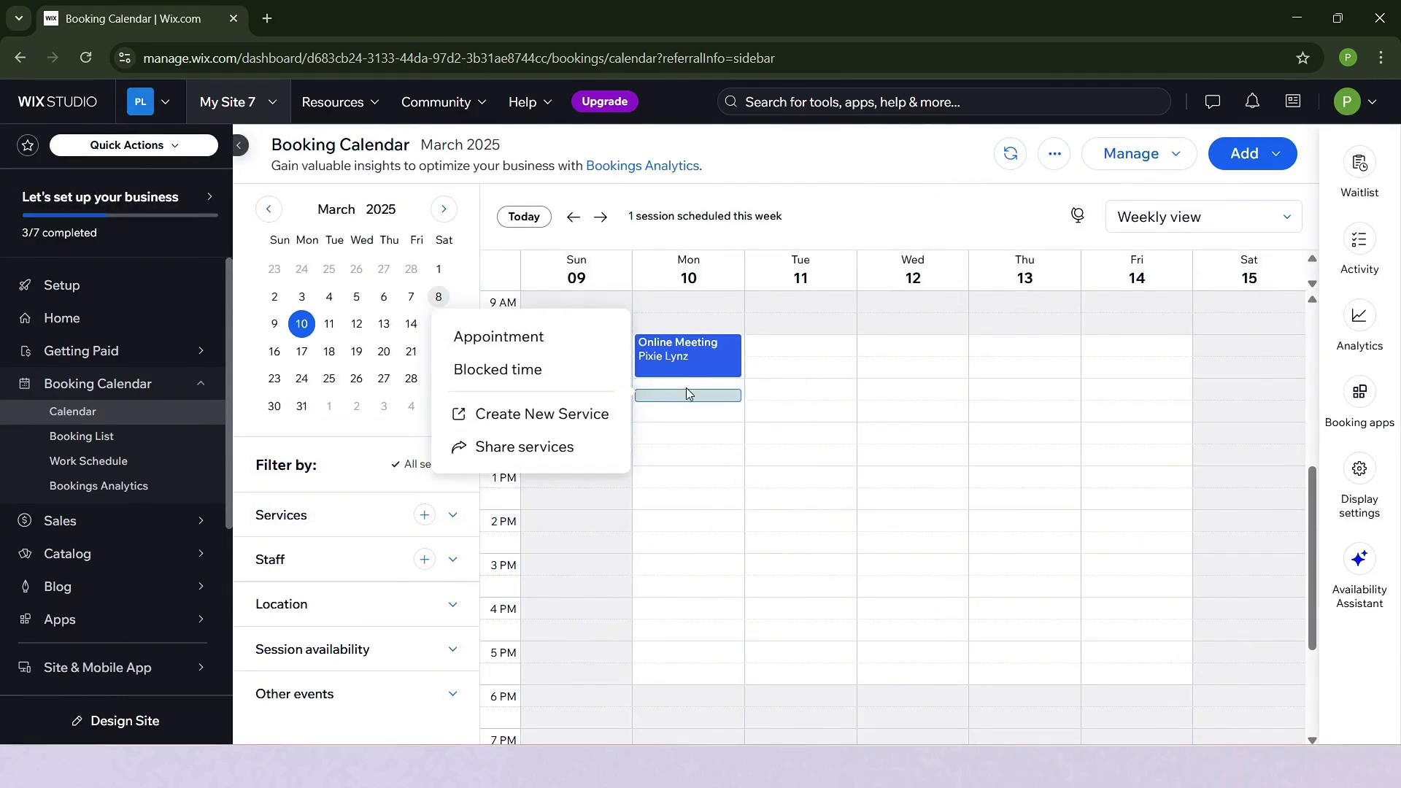
pyautogui.moveTo(689, 383); pyautogui.dragTo(691, 394)
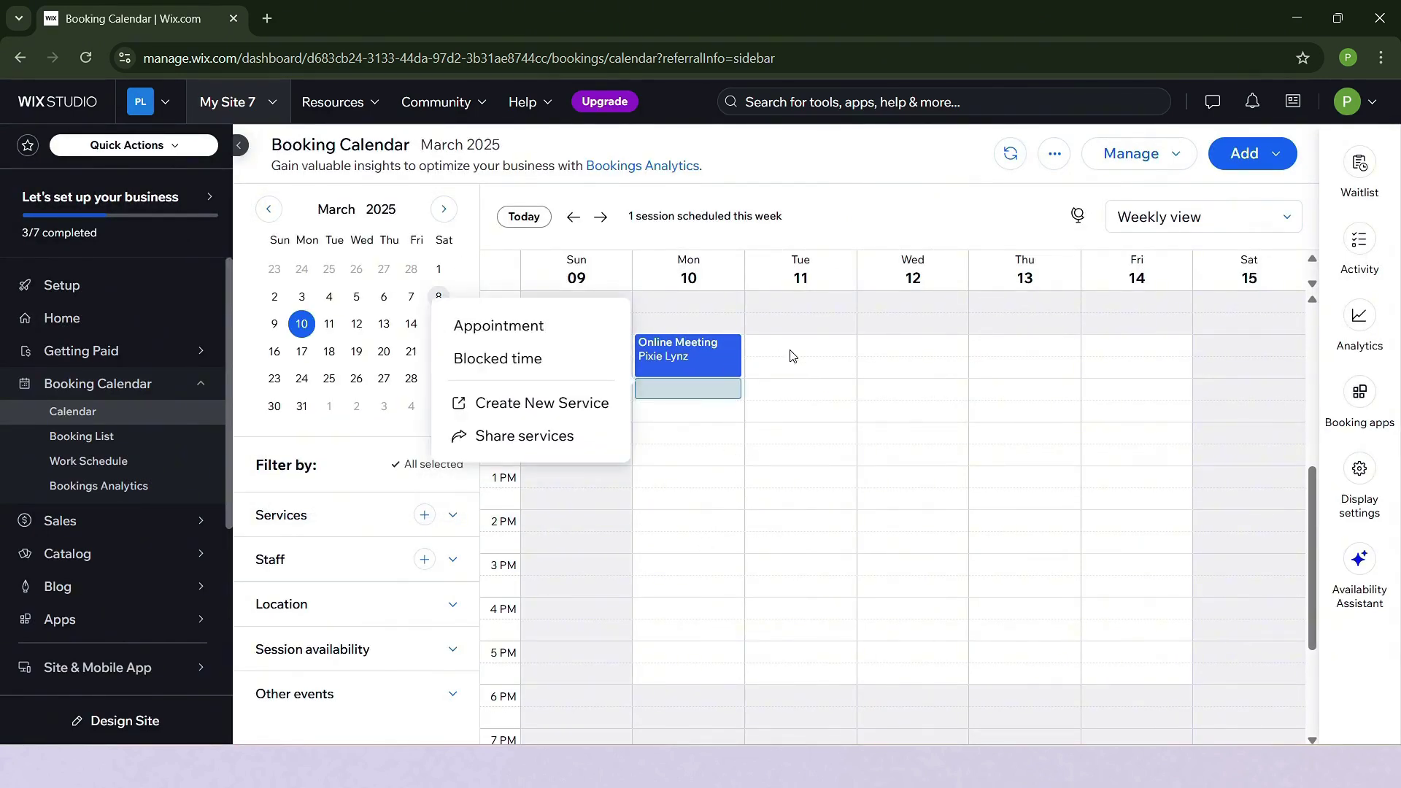
pyautogui.moveTo(815, 395); pyautogui.dragTo(819, 442)
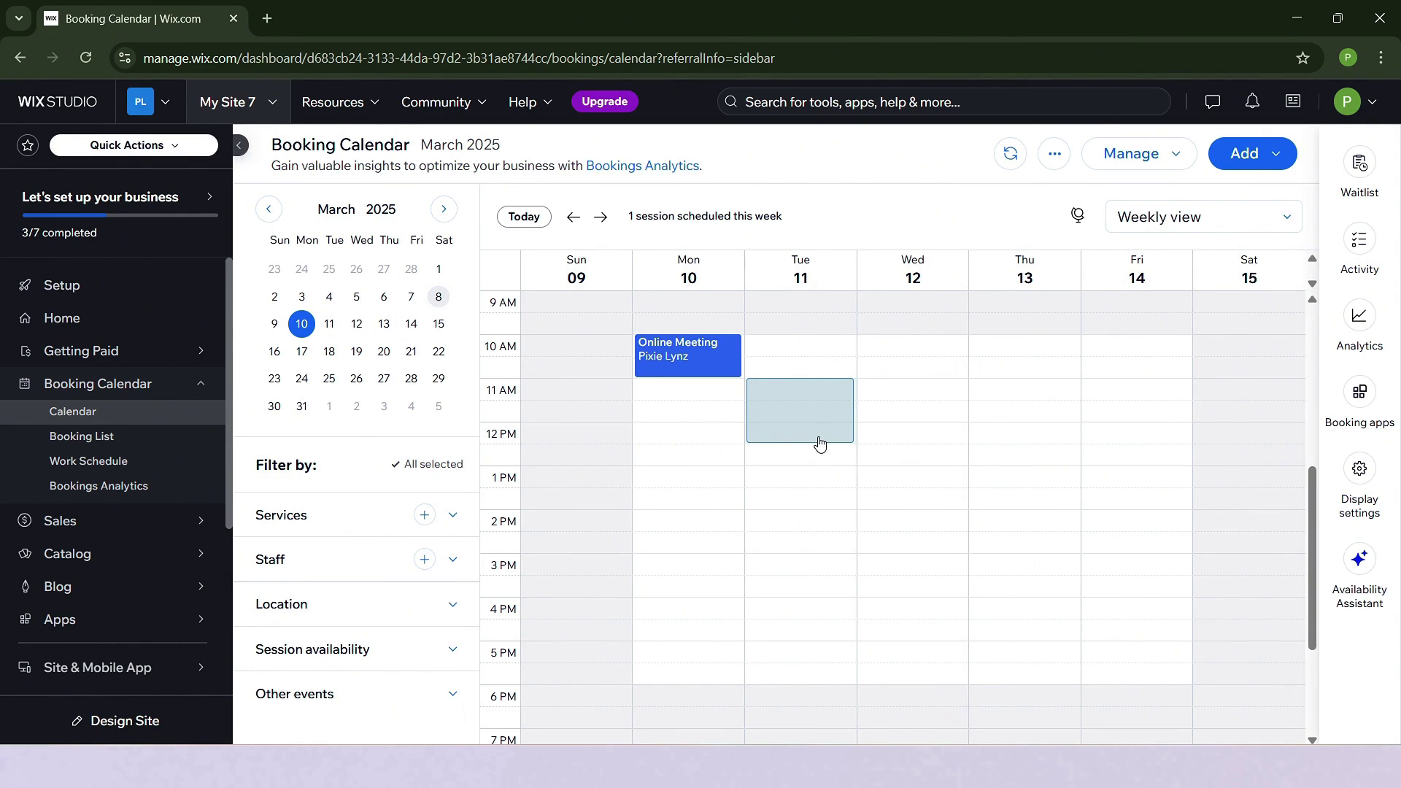
pyautogui.moveTo(819, 443); pyautogui.dragTo(820, 442)
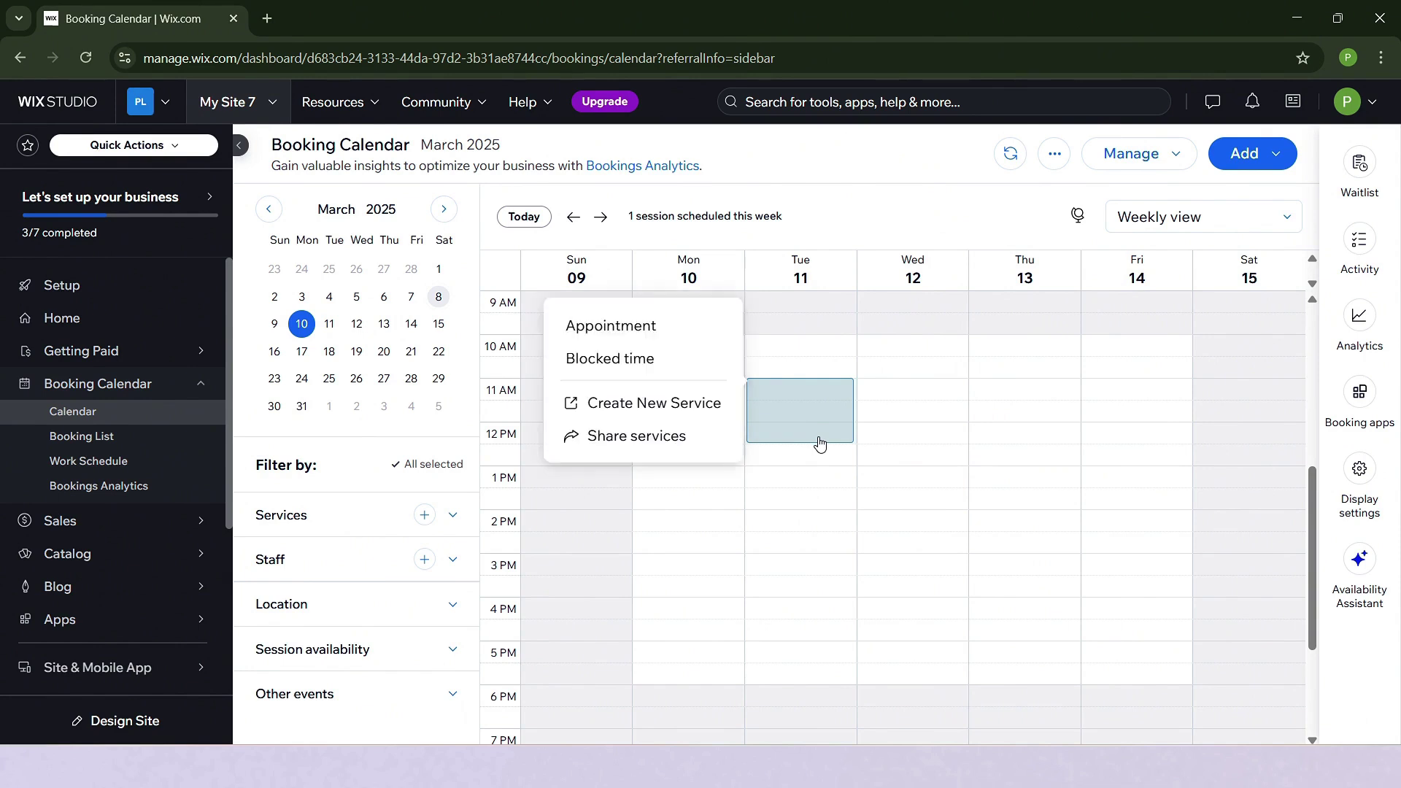
pyautogui.click(628, 326)
# Select the existing client from the contact suggestions for the new appointment.
pyautogui.click(616, 252)
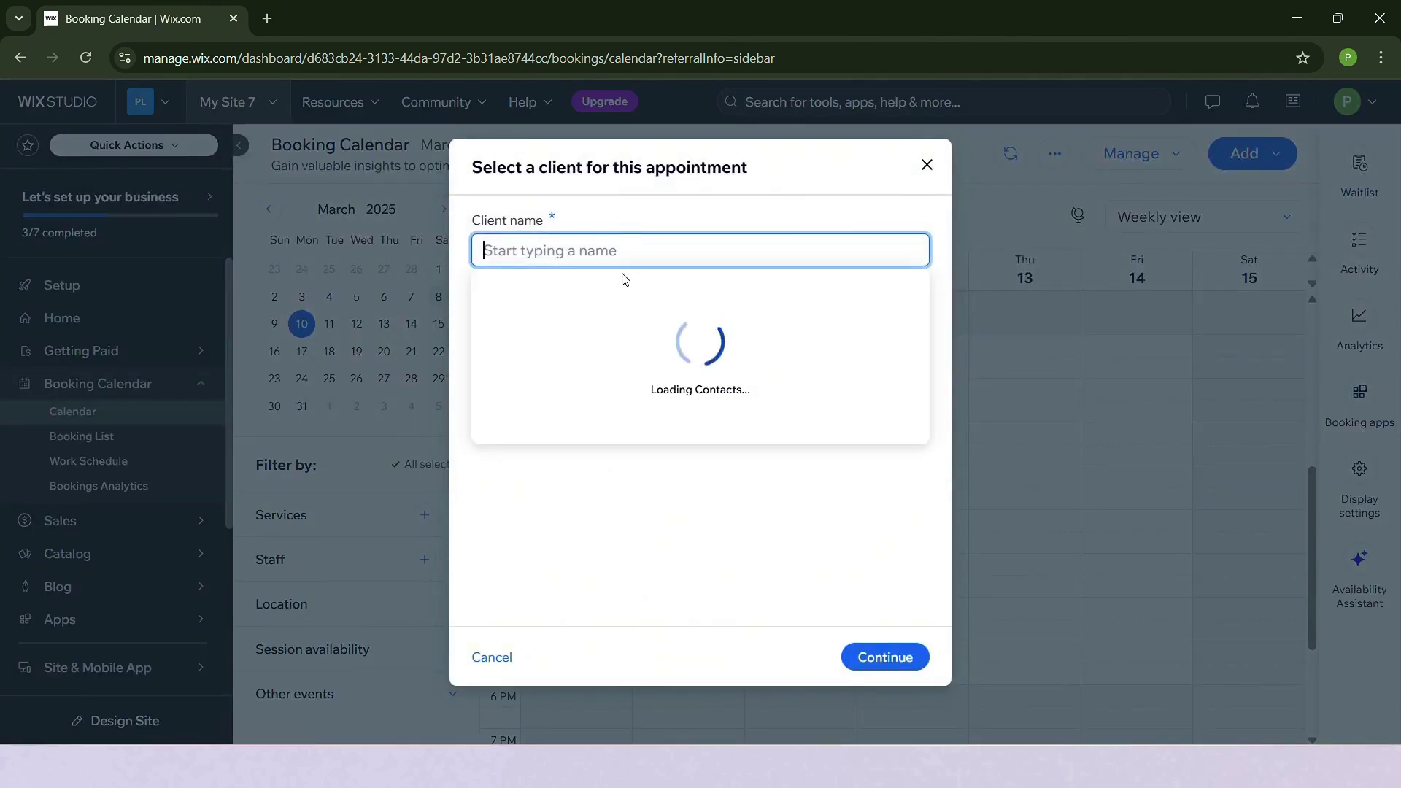
pyautogui.click(608, 369)
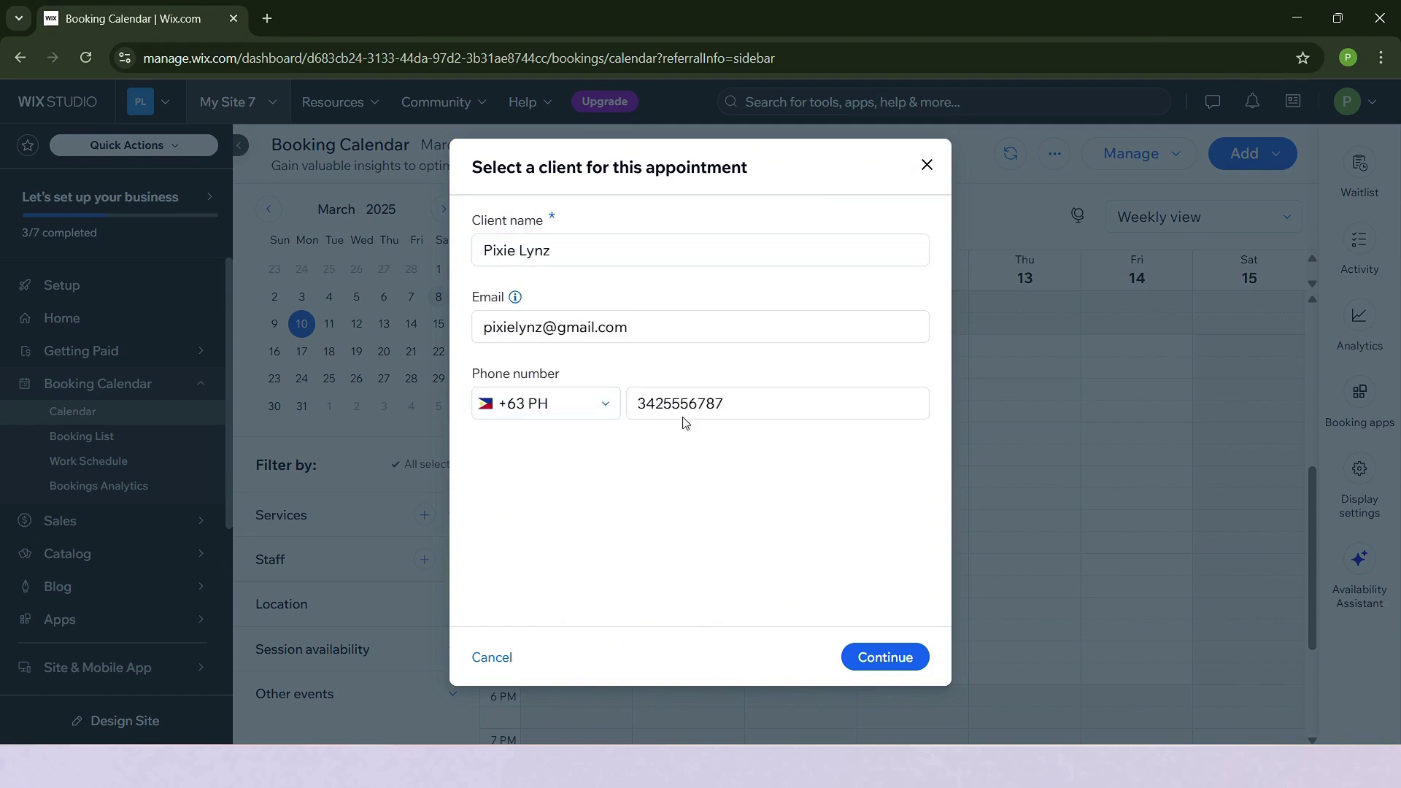
pyautogui.click(885, 659)
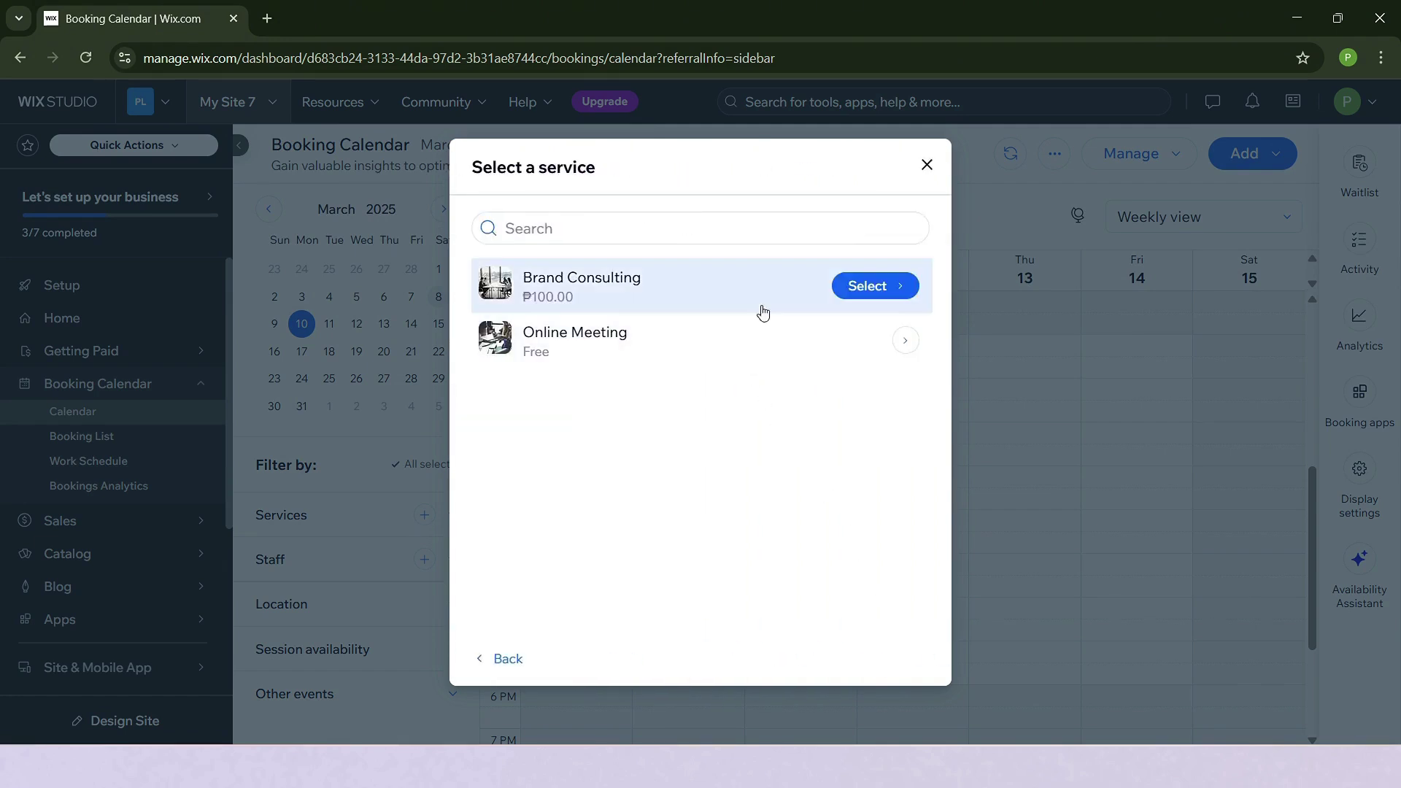
# Choose the Brand Consulting service on Mar 11, 2025 with an 11:30 AM arrival time.
pyautogui.click(863, 289)
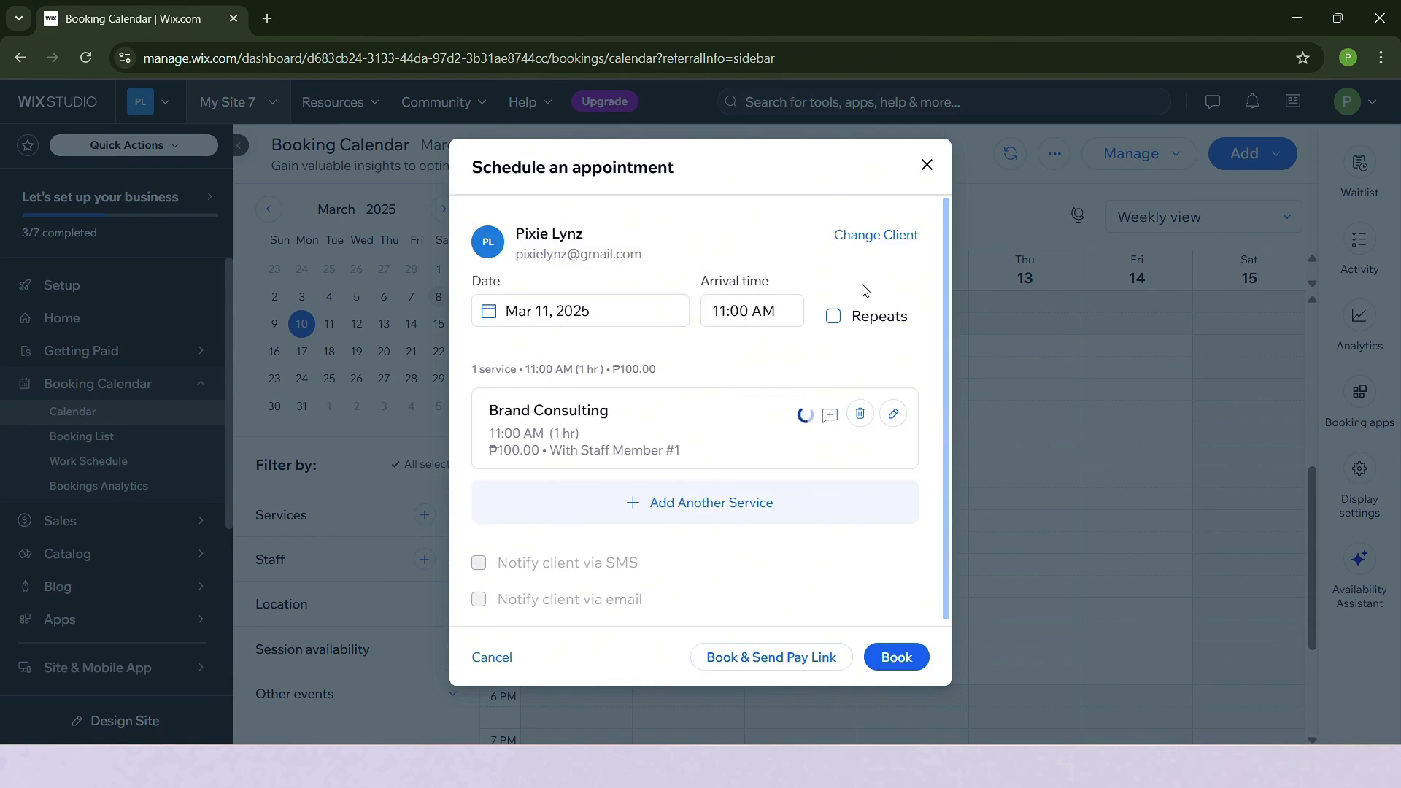
pyautogui.click(783, 315)
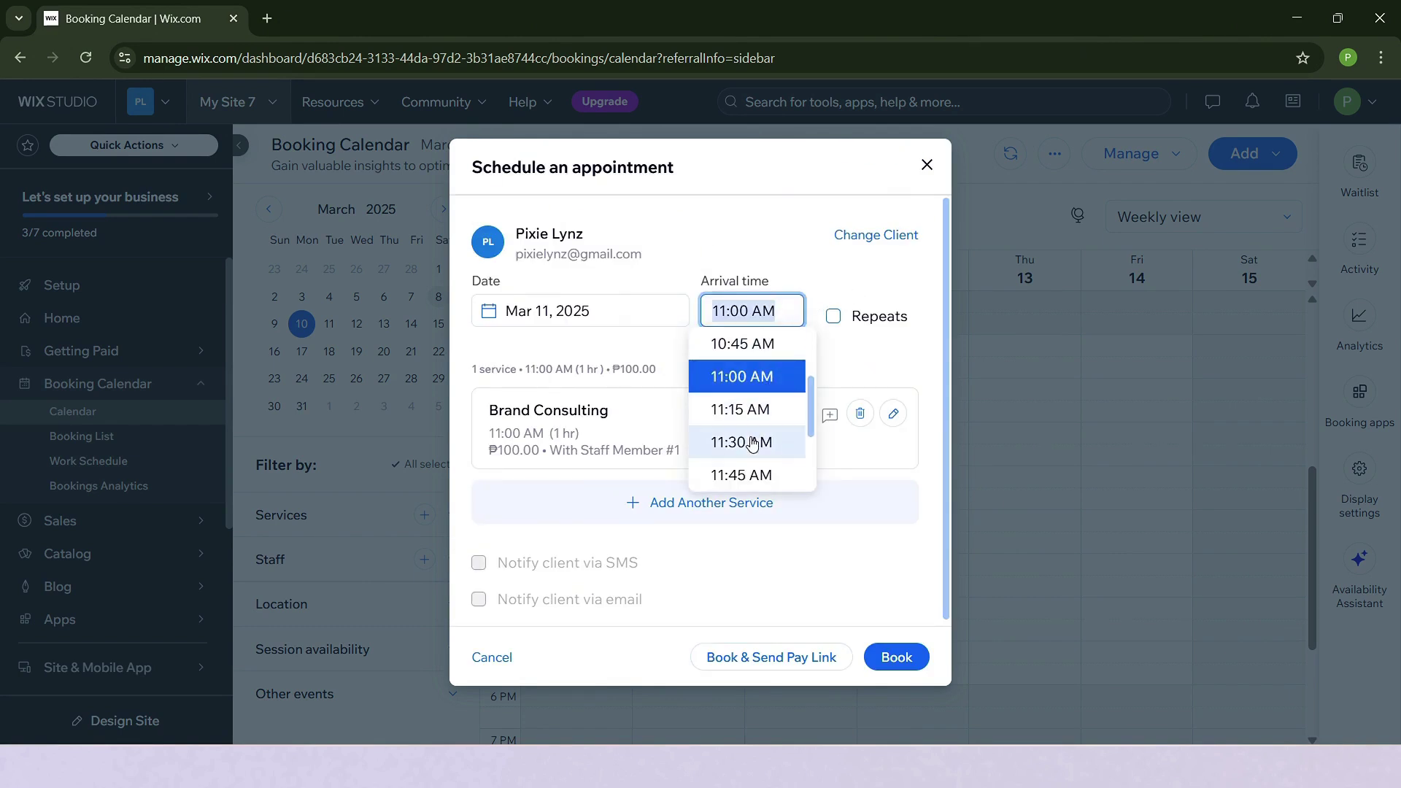
pyautogui.click(753, 443)
pyautogui.click(789, 306)
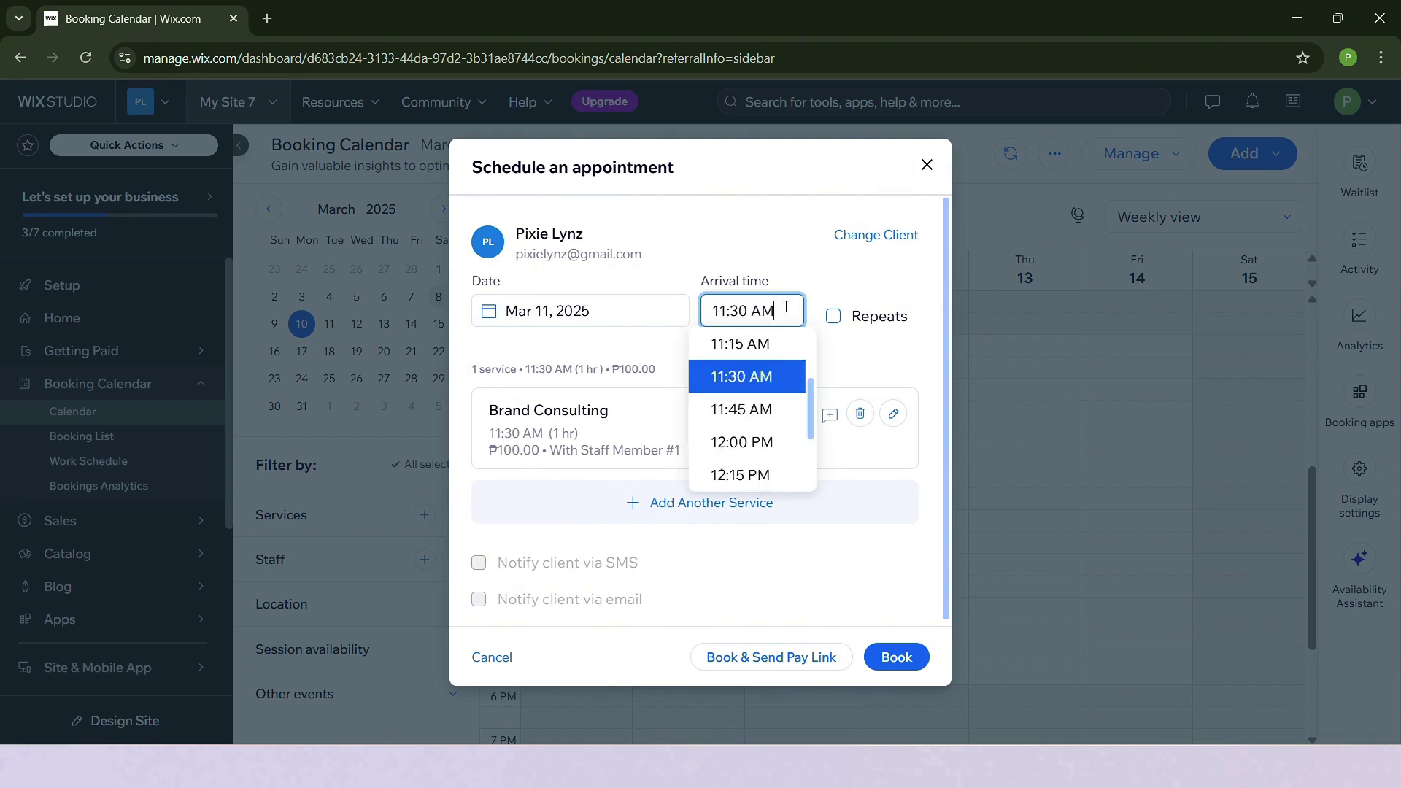
pyautogui.click(760, 377)
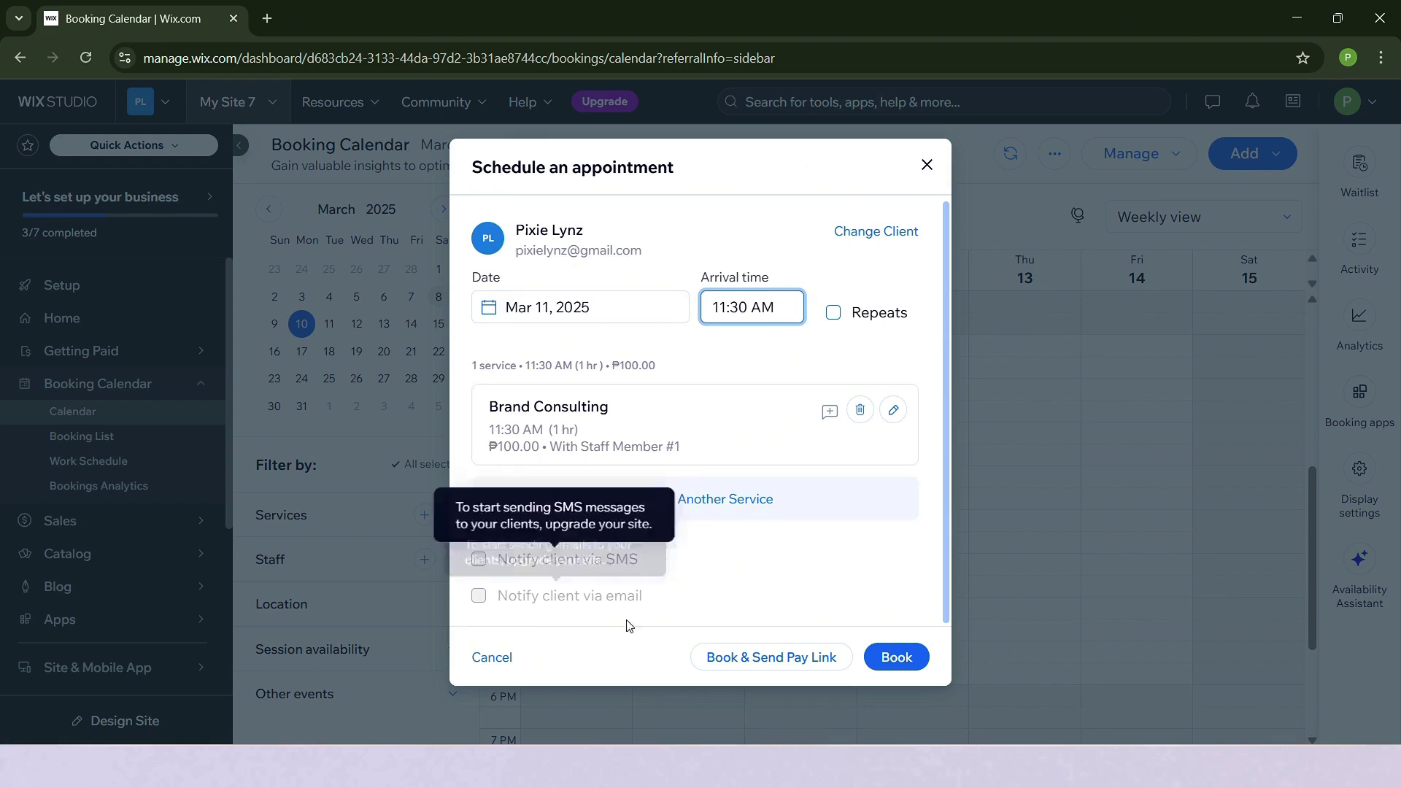
# Book Brand Consulting for Tuesday, March 11 at 11:30 AM, skipping the pay link.
pyautogui.click(783, 669)
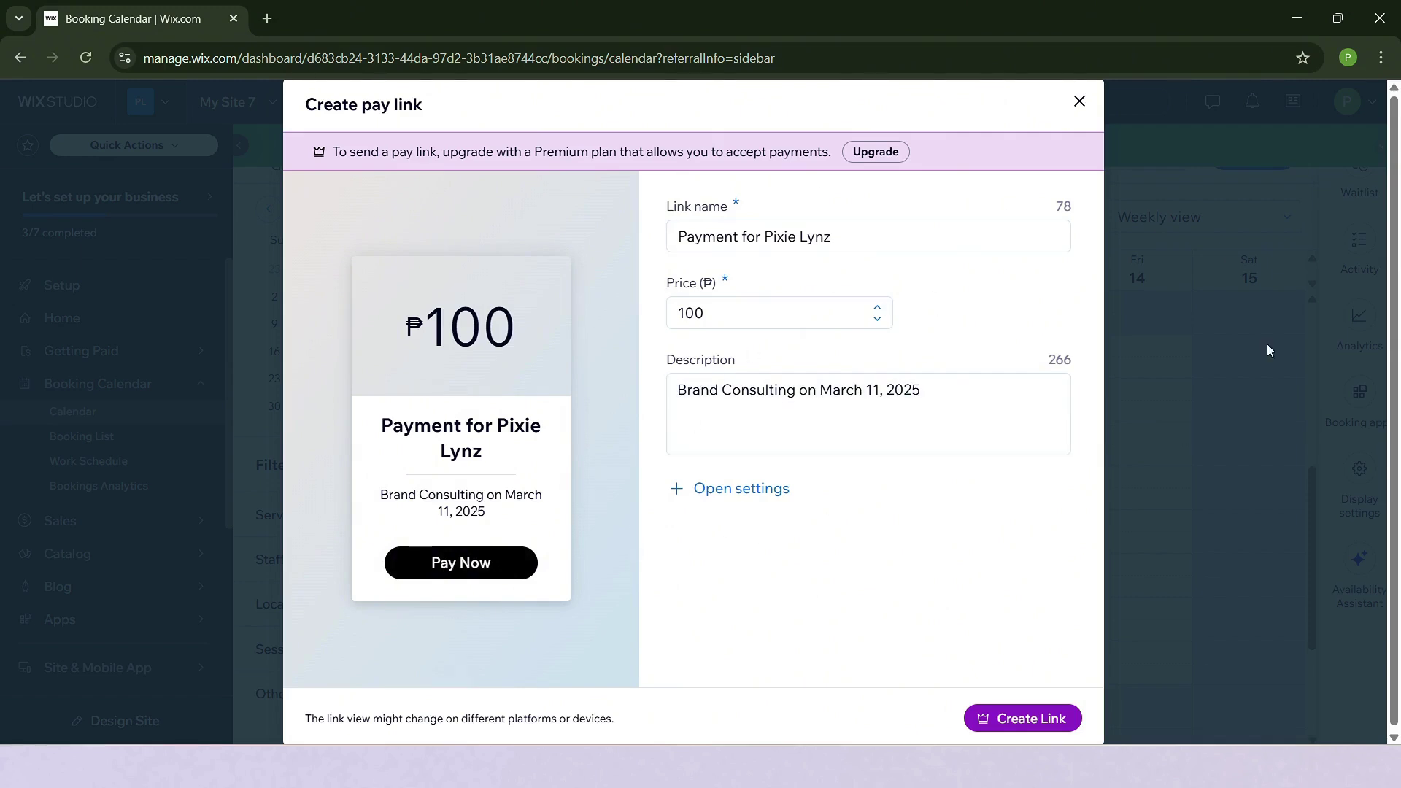
pyautogui.click(1078, 109)
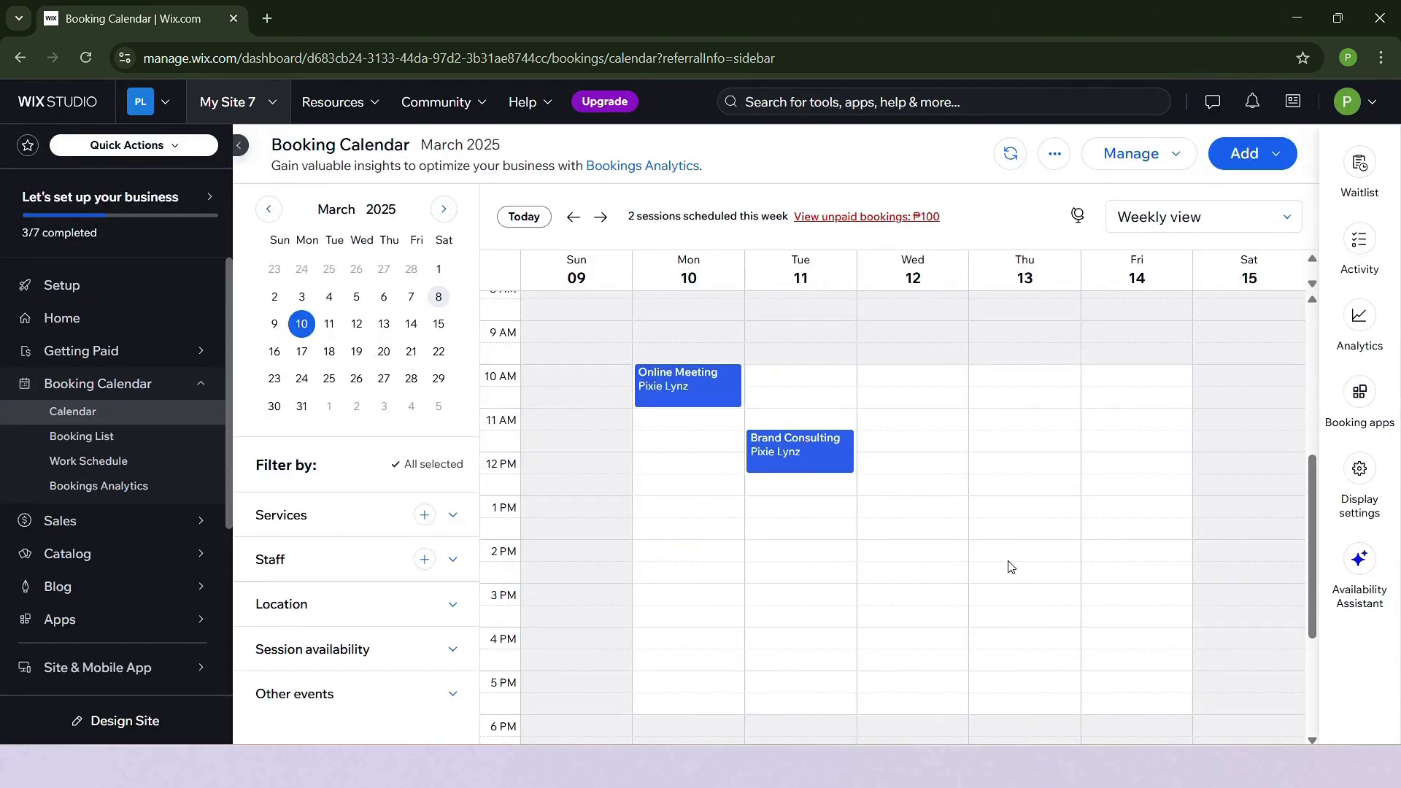
# Mark the ₱100.00 Brand Consulting booking as paid through Collect Payment.
pyautogui.click(784, 457)
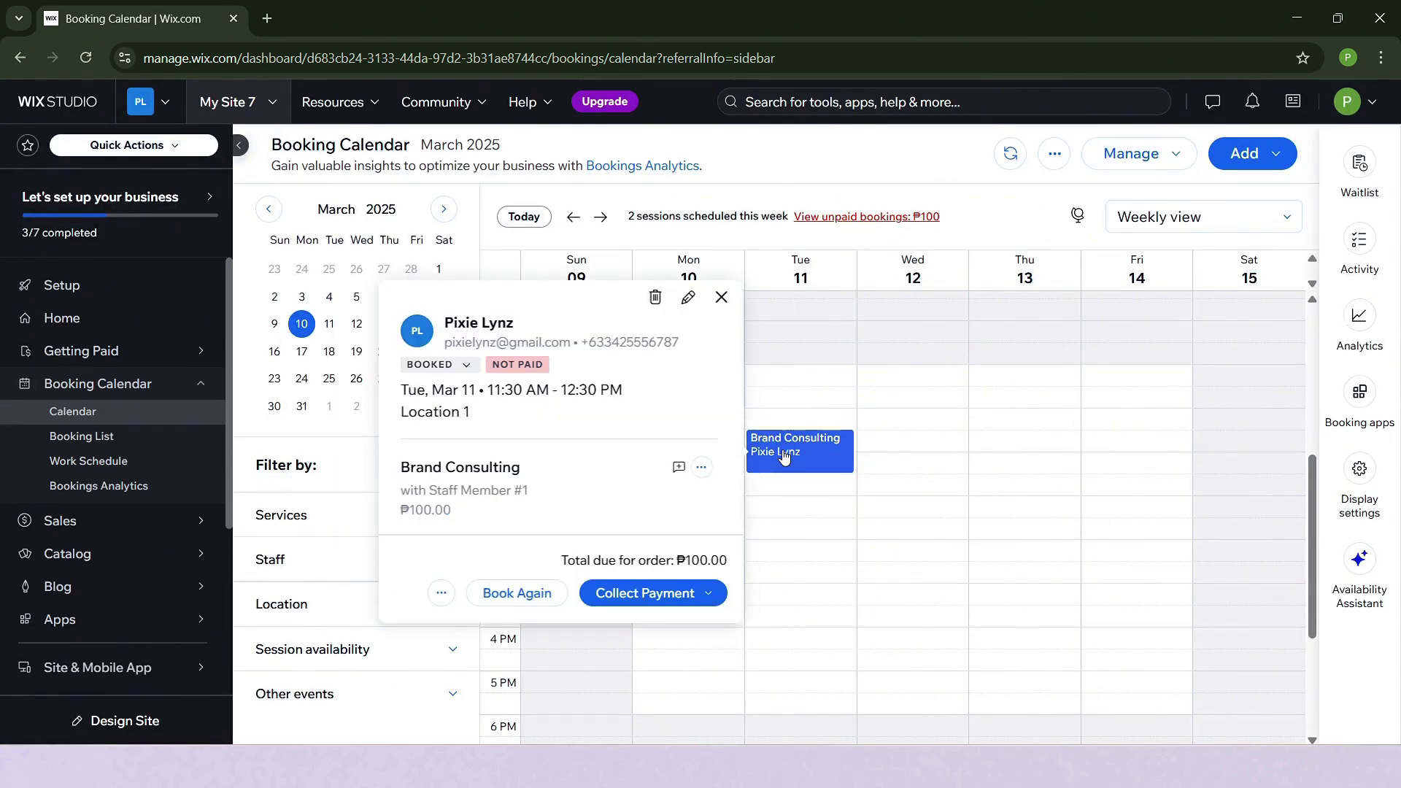
pyautogui.click(695, 603)
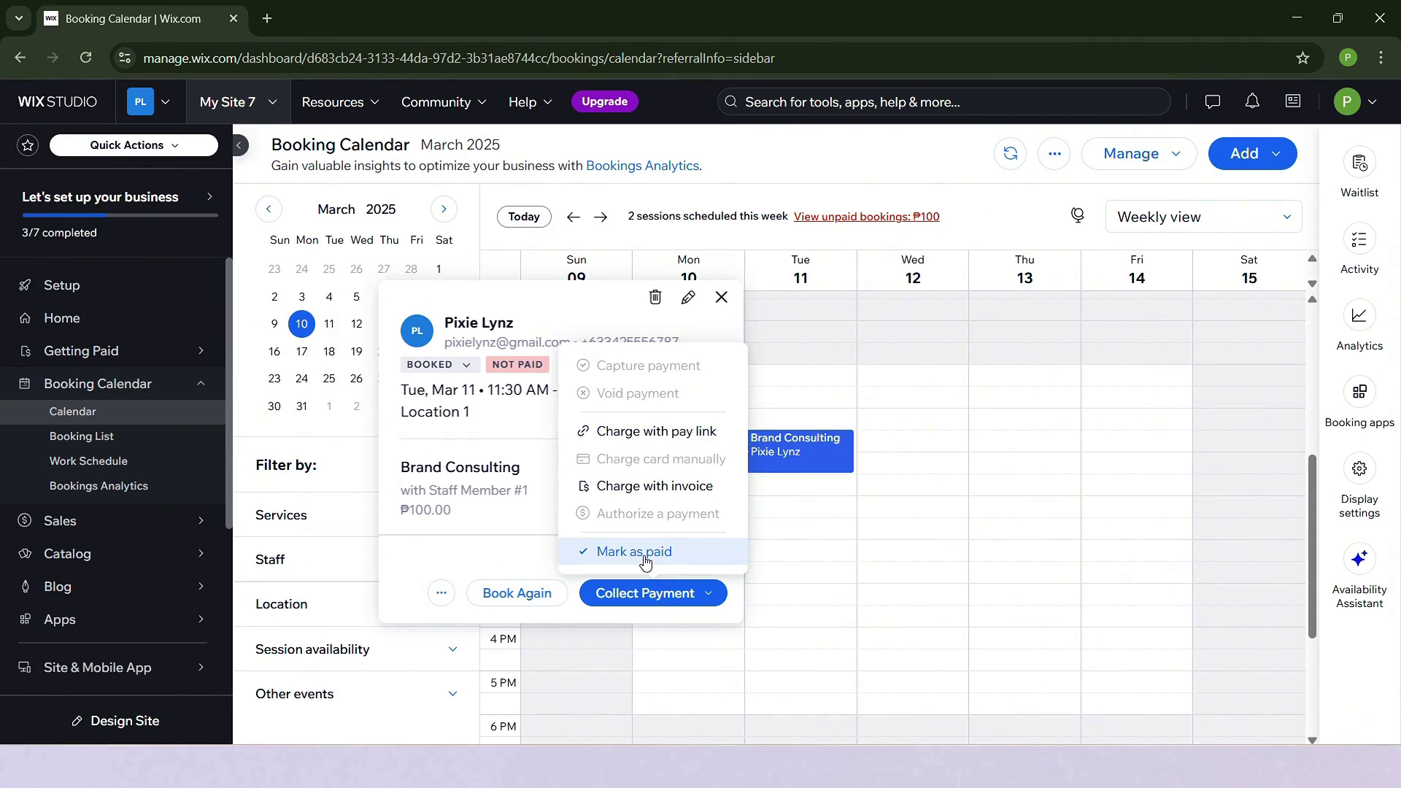
pyautogui.click(645, 554)
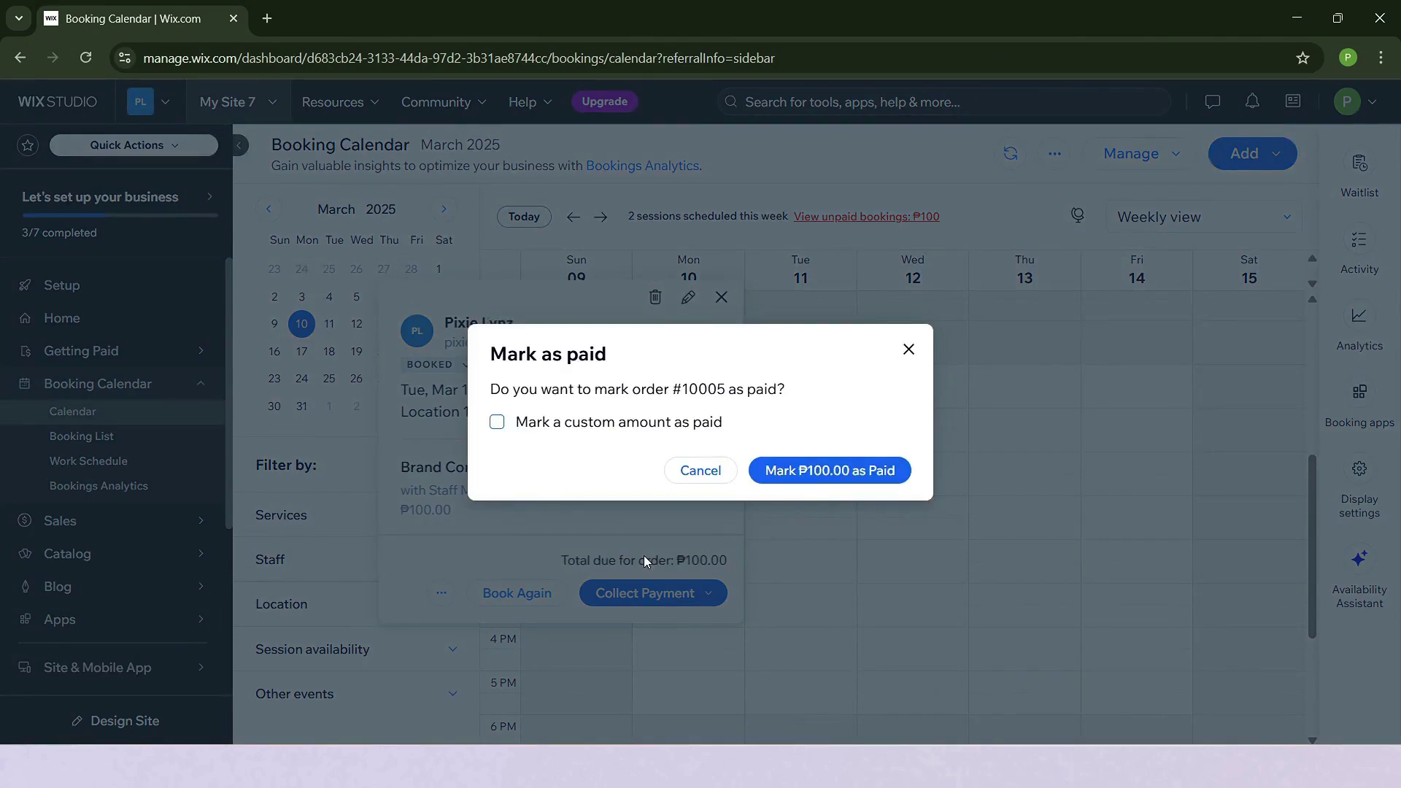
pyautogui.click(798, 474)
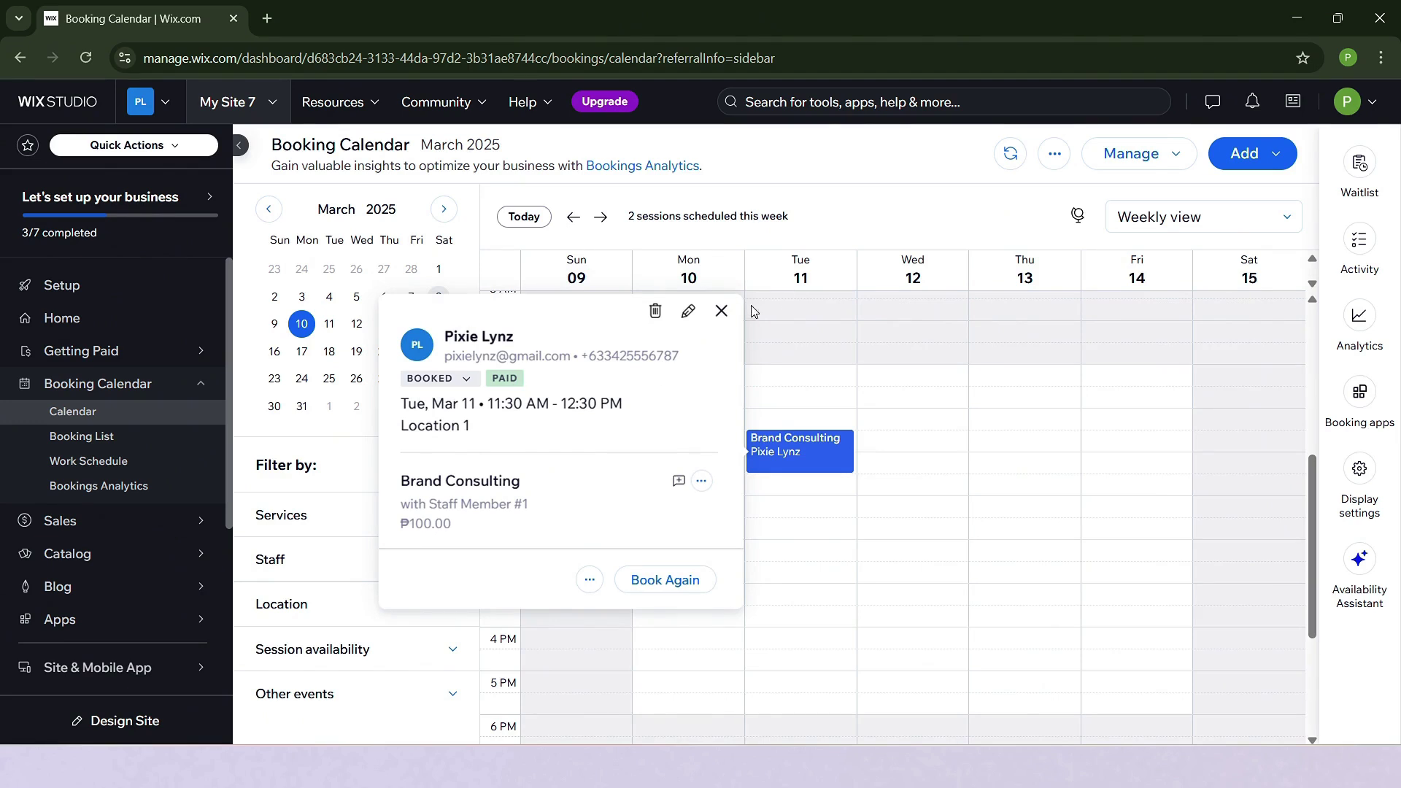
pyautogui.click(719, 314)
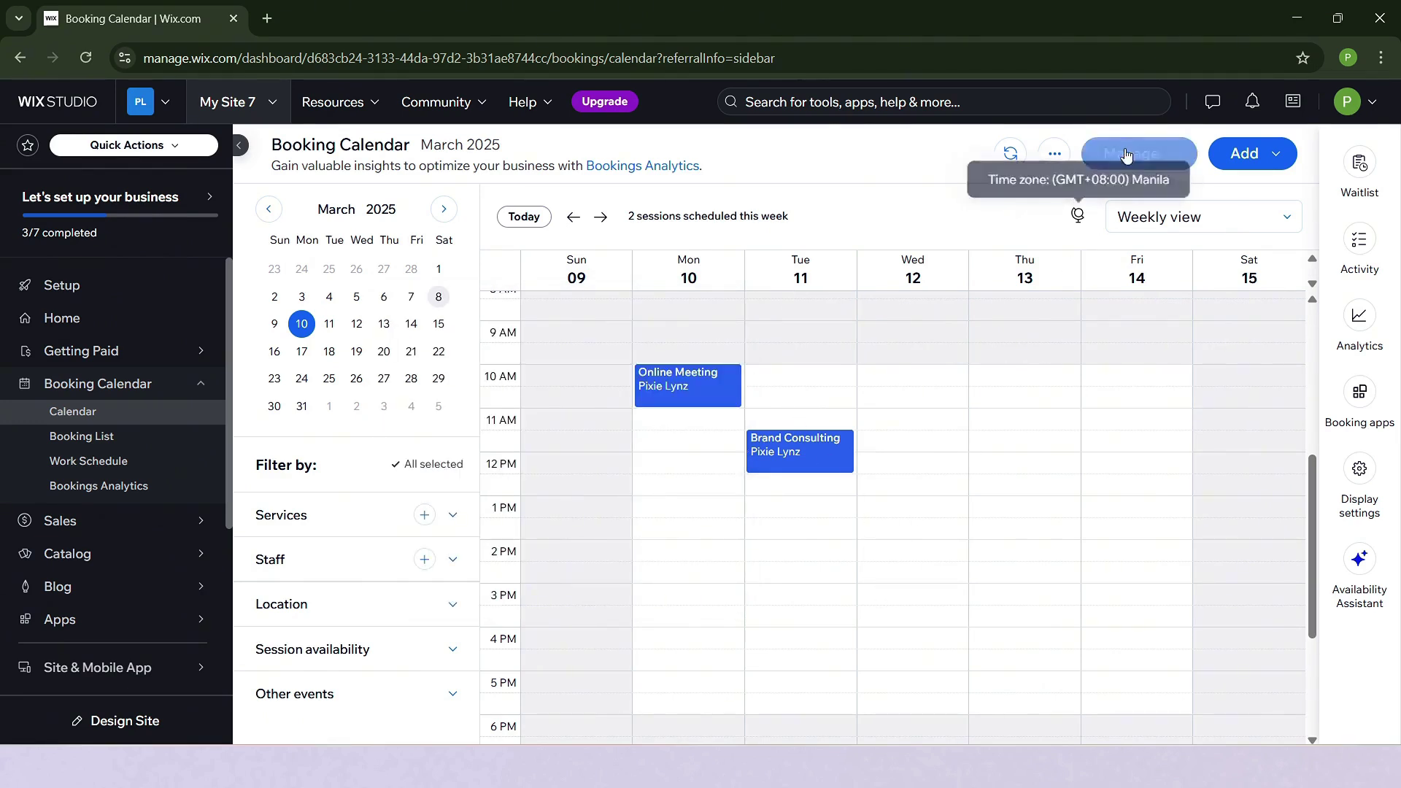
pyautogui.click(1145, 166)
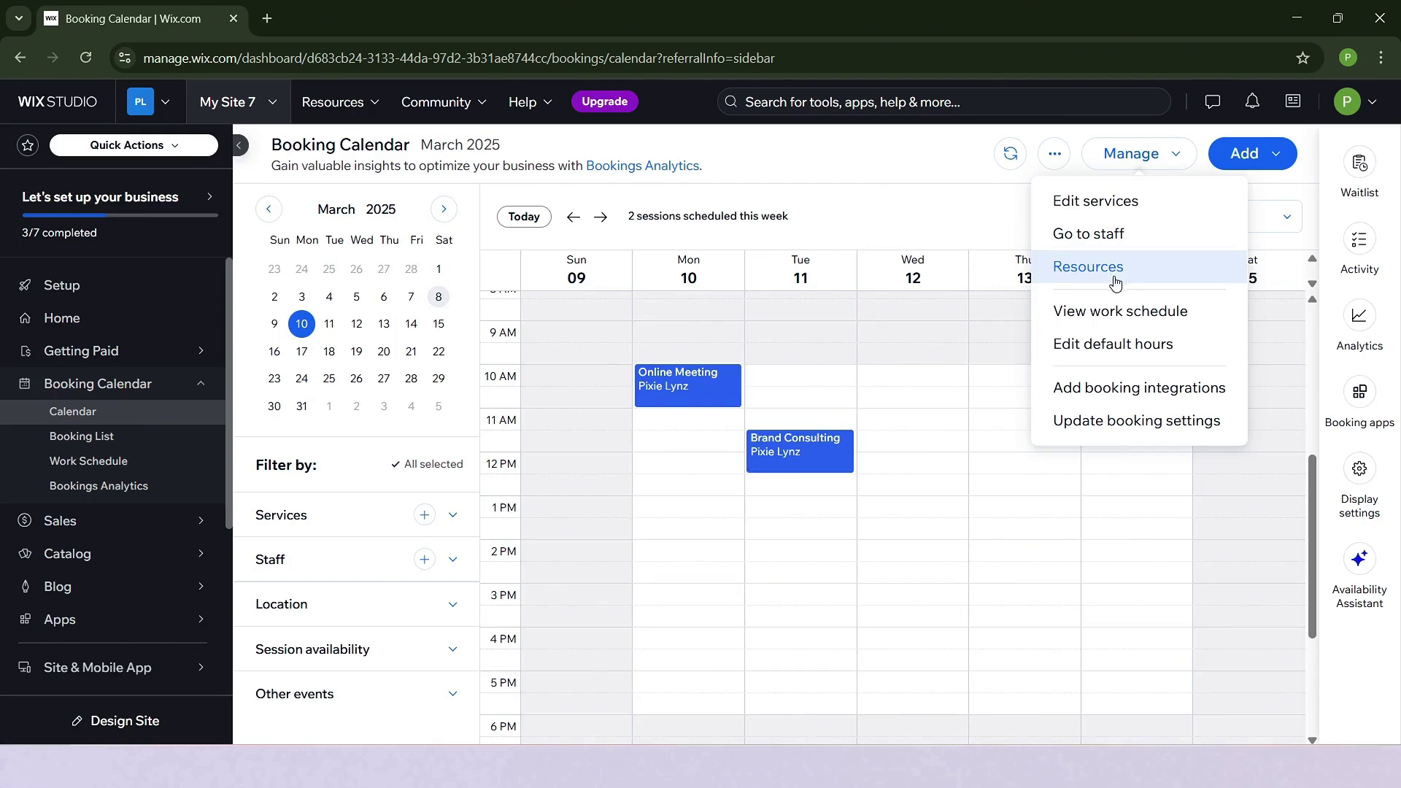
pyautogui.click(1136, 316)
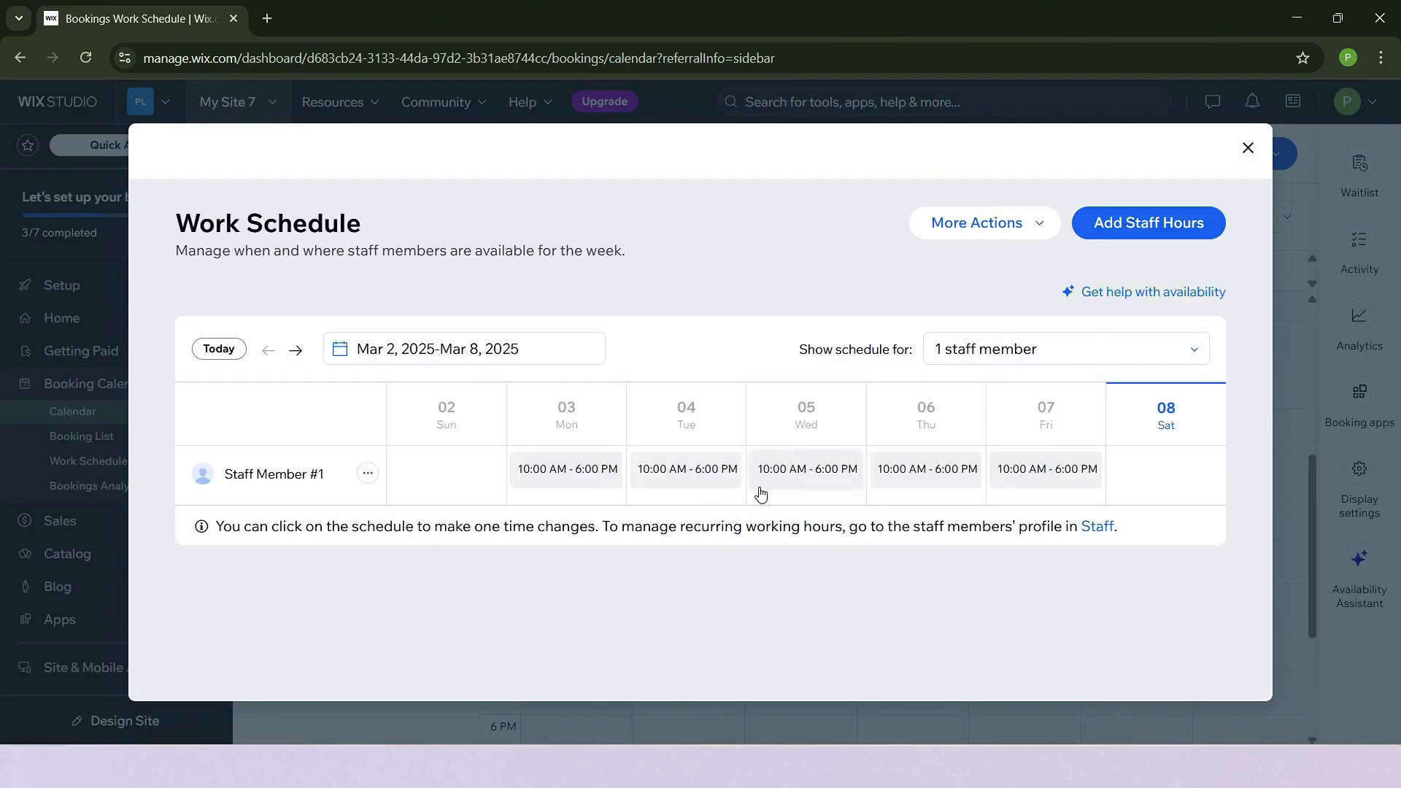
pyautogui.click(1248, 147)
pyautogui.click(1171, 157)
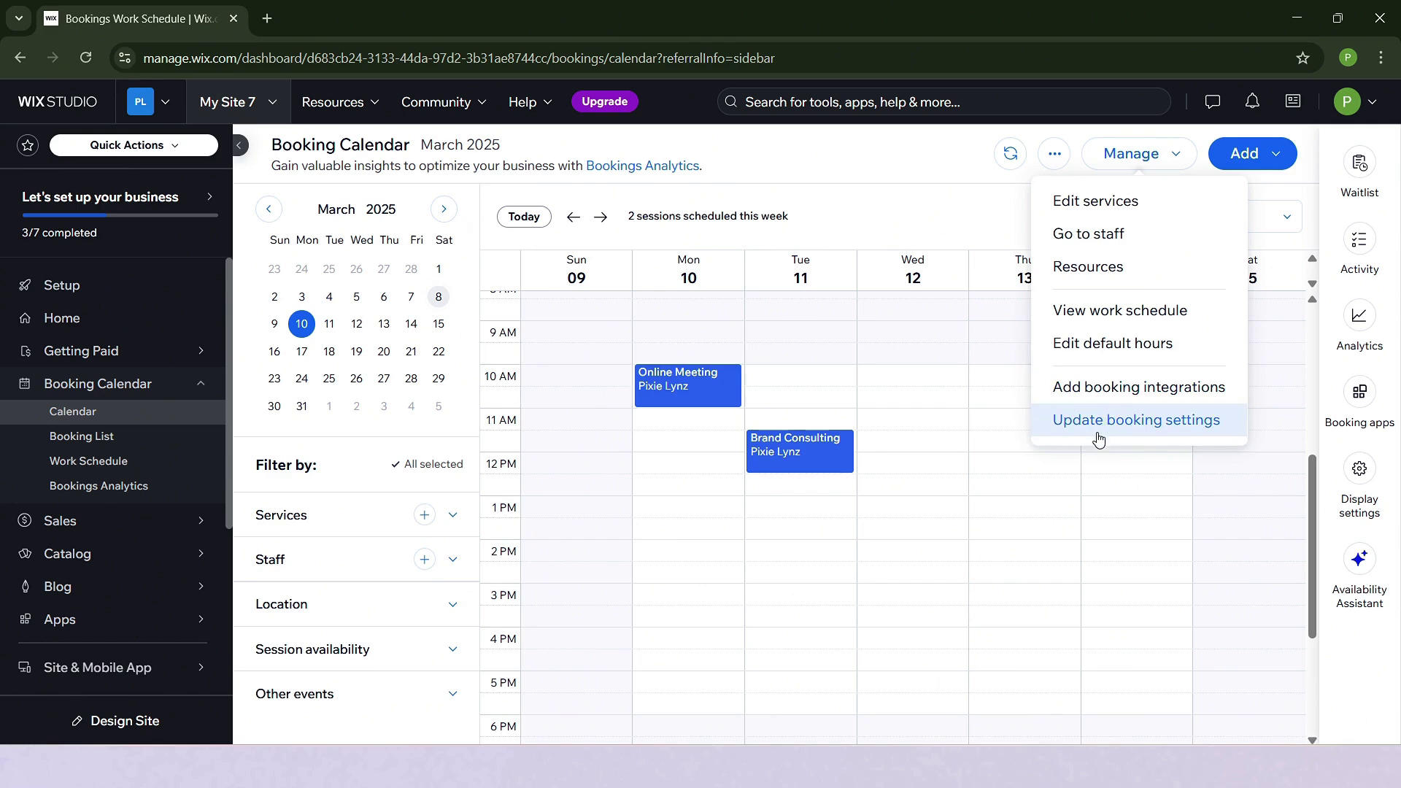
pyautogui.click(1260, 162)
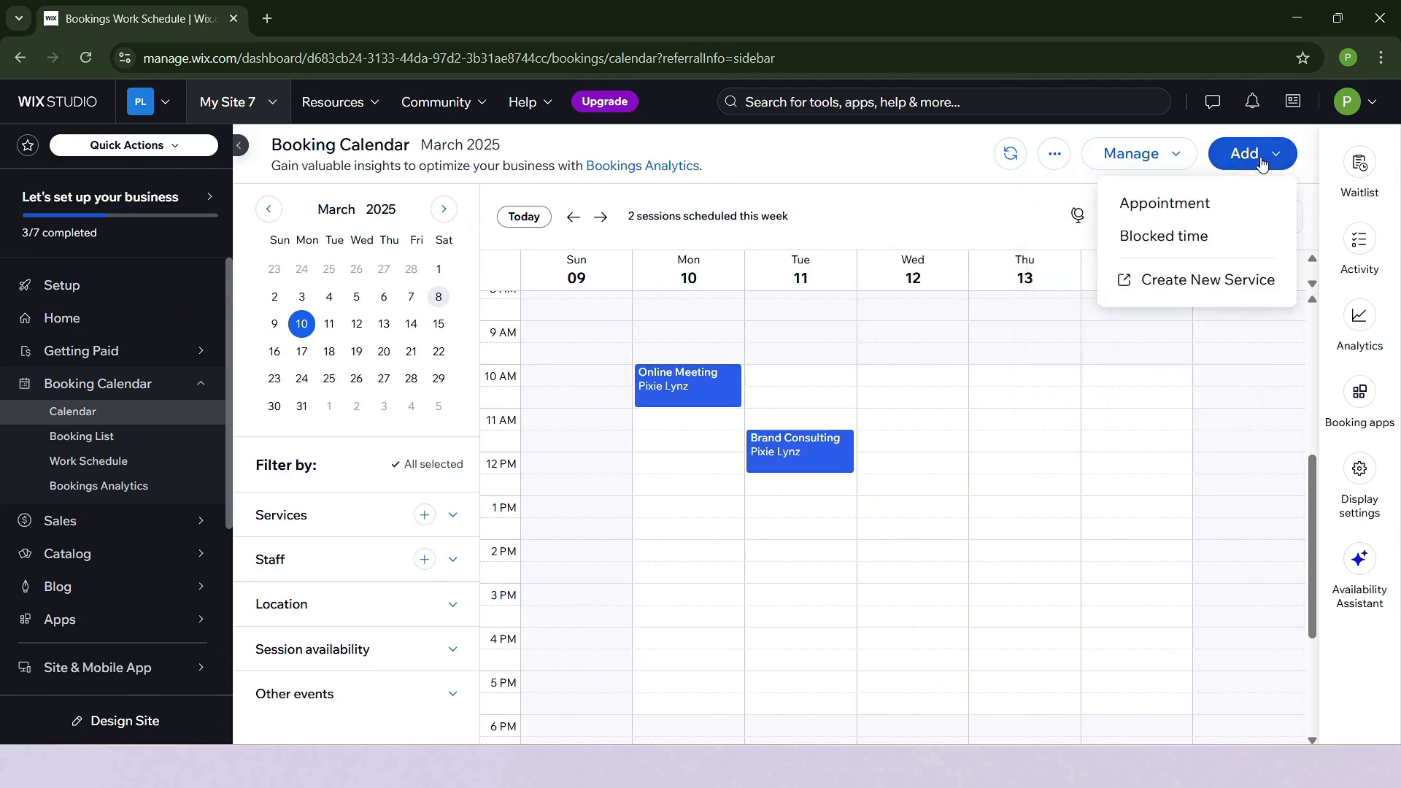
pyautogui.click(1230, 205)
pyautogui.click(1229, 200)
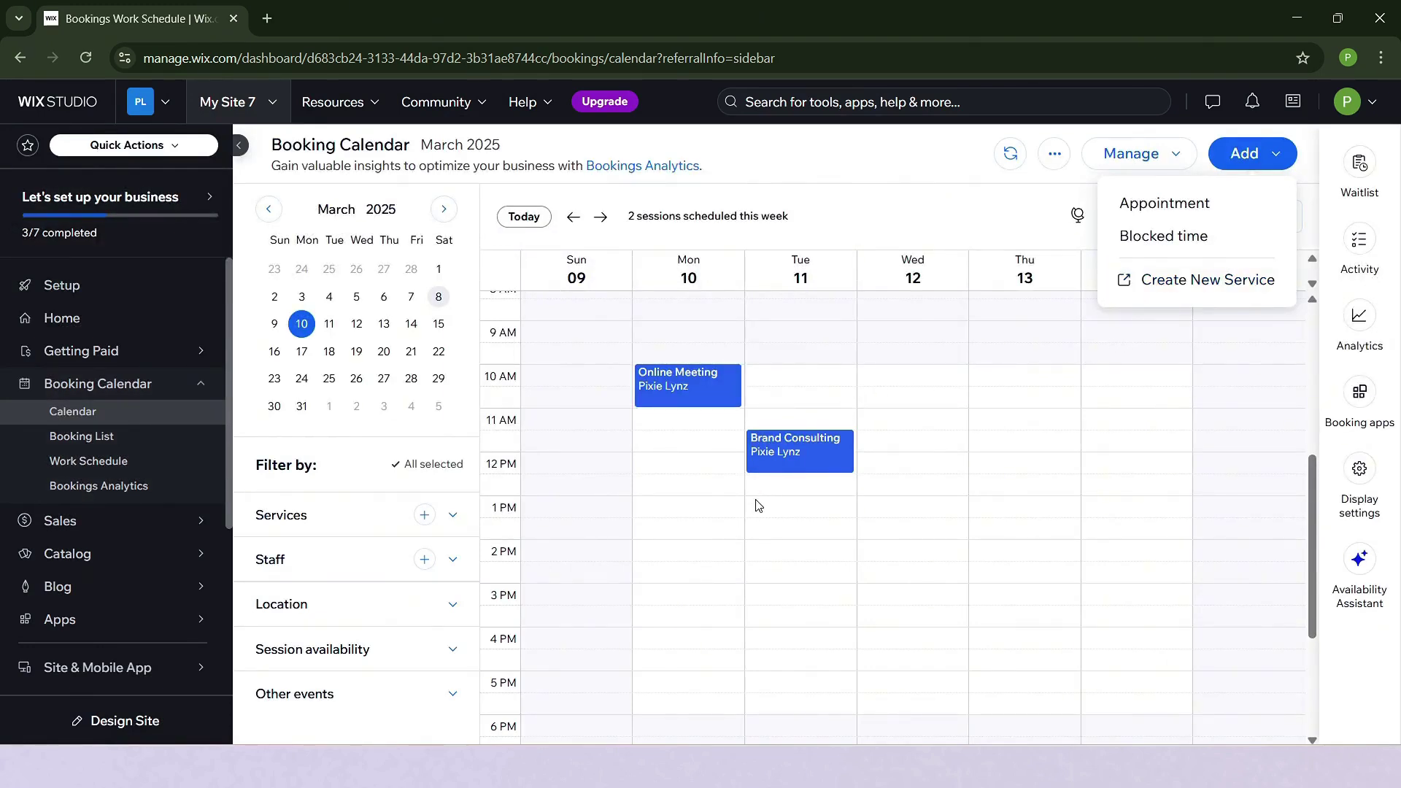
pyautogui.click(702, 519)
pyautogui.click(438, 614)
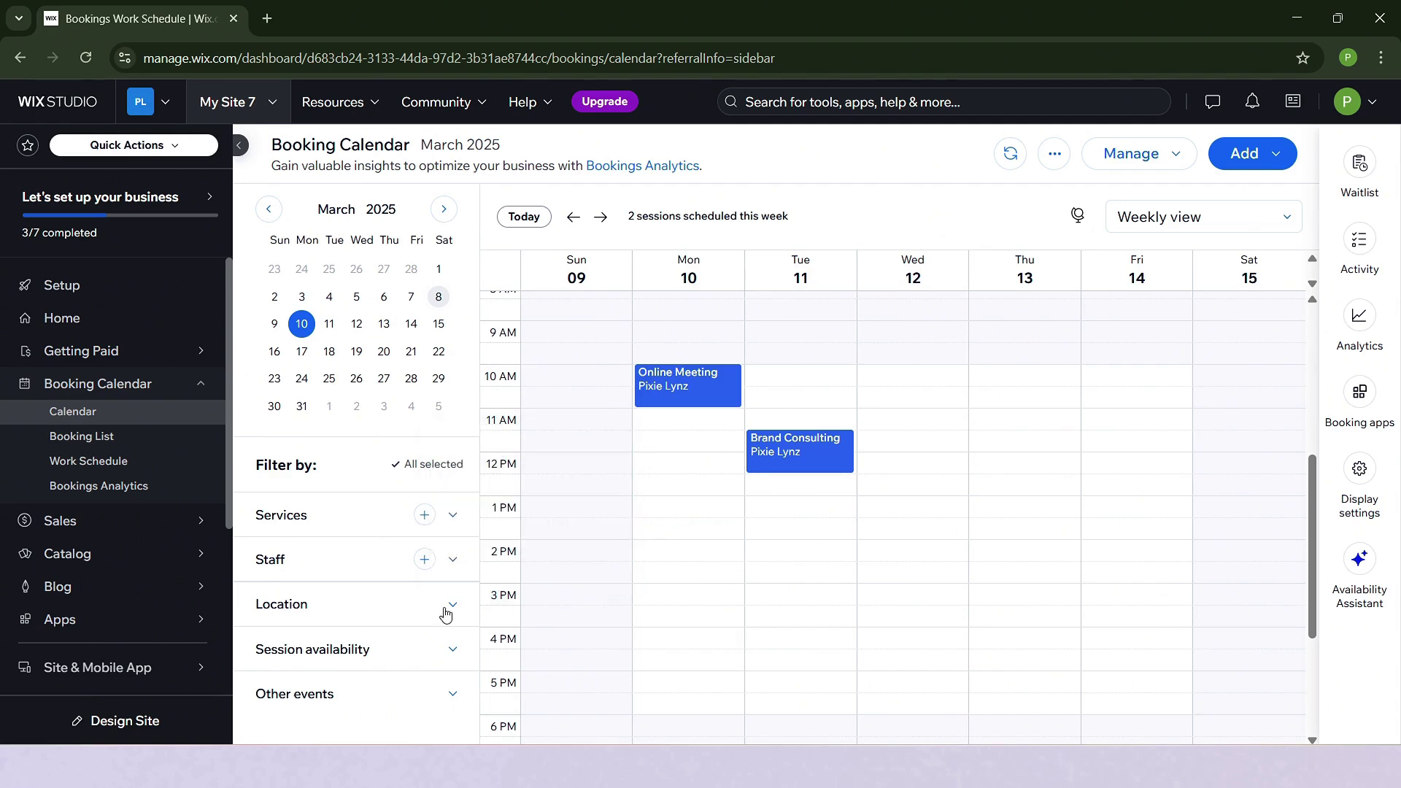
pyautogui.click(460, 609)
pyautogui.scroll(-2, 460, 609)
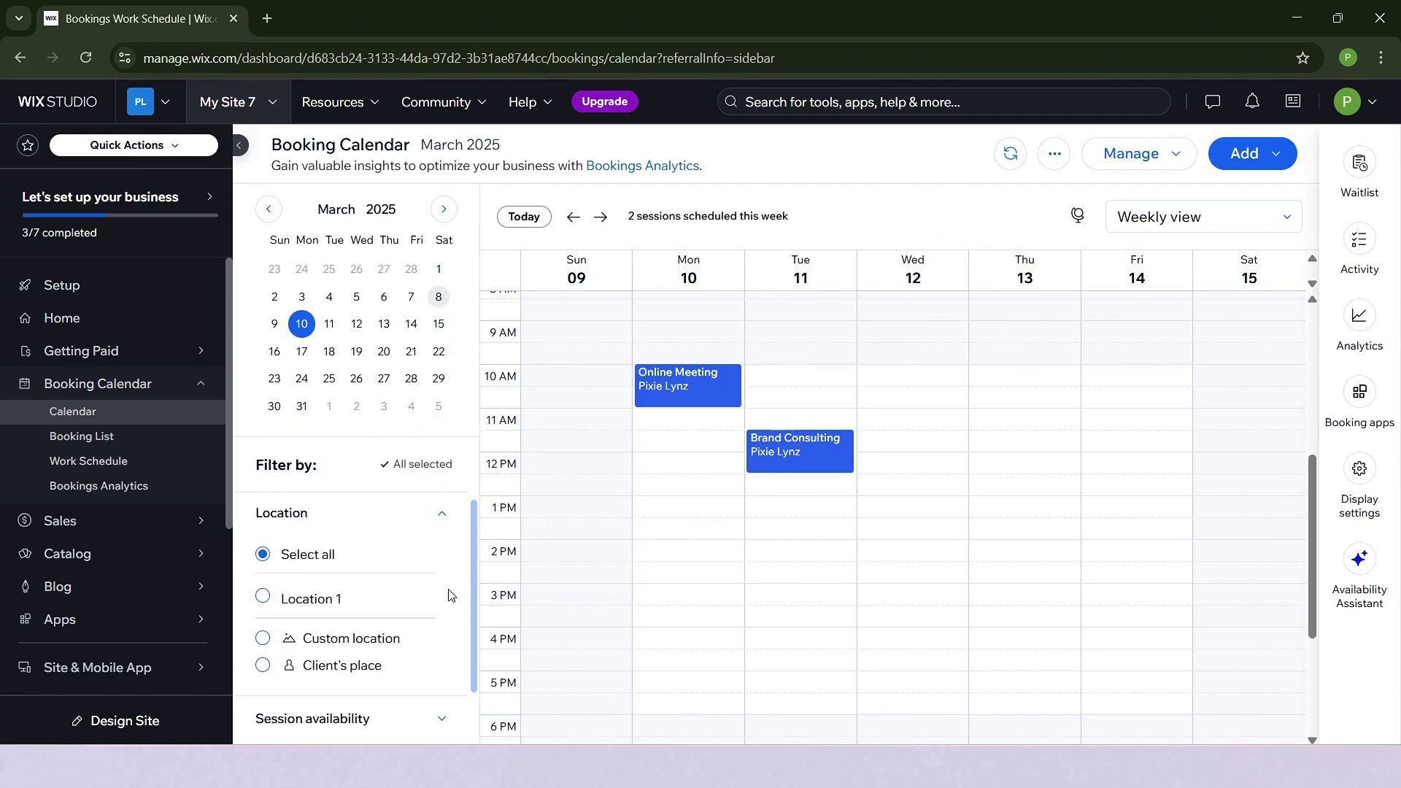
pyautogui.scroll(2, 449, 562)
pyautogui.click(443, 609)
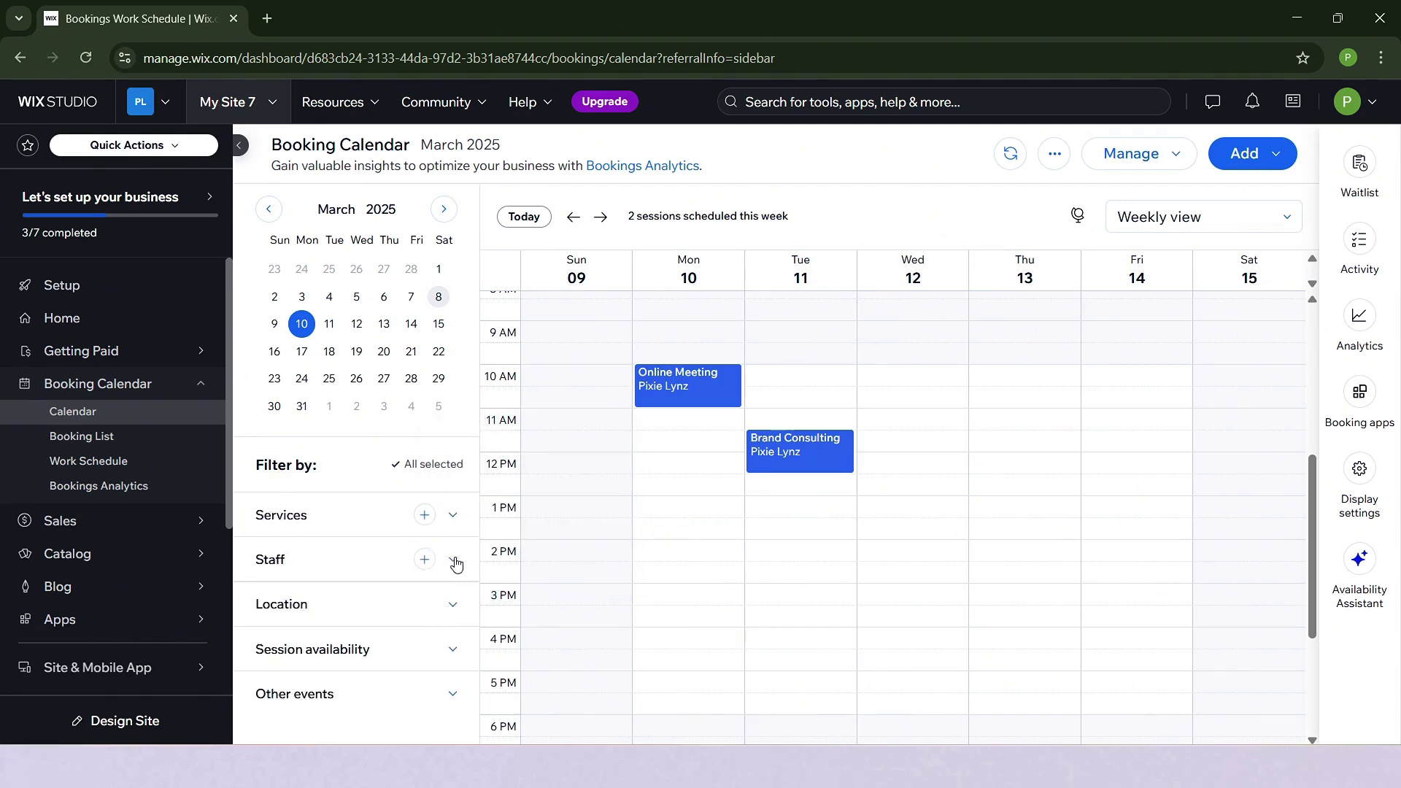
pyautogui.click(442, 652)
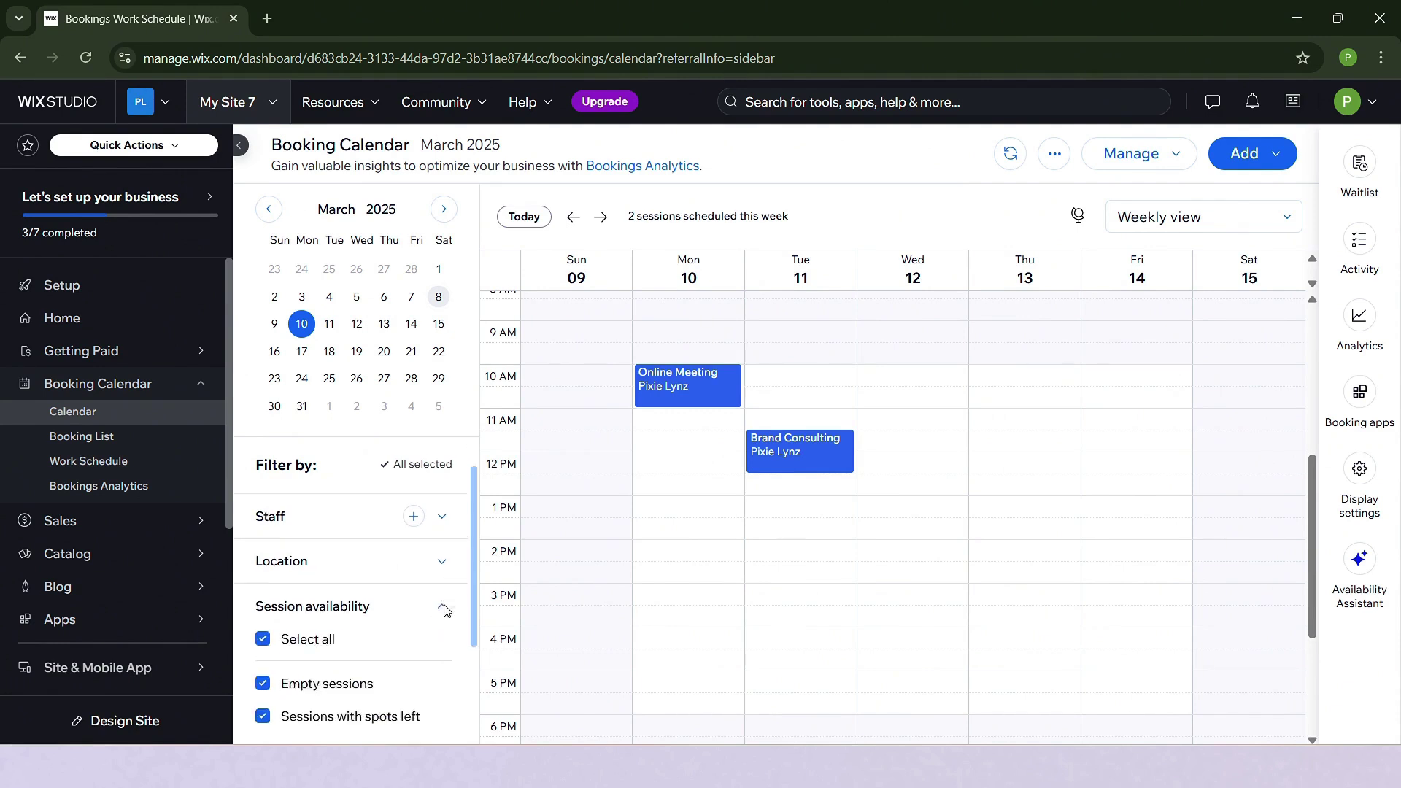
pyautogui.scroll(3, 444, 590)
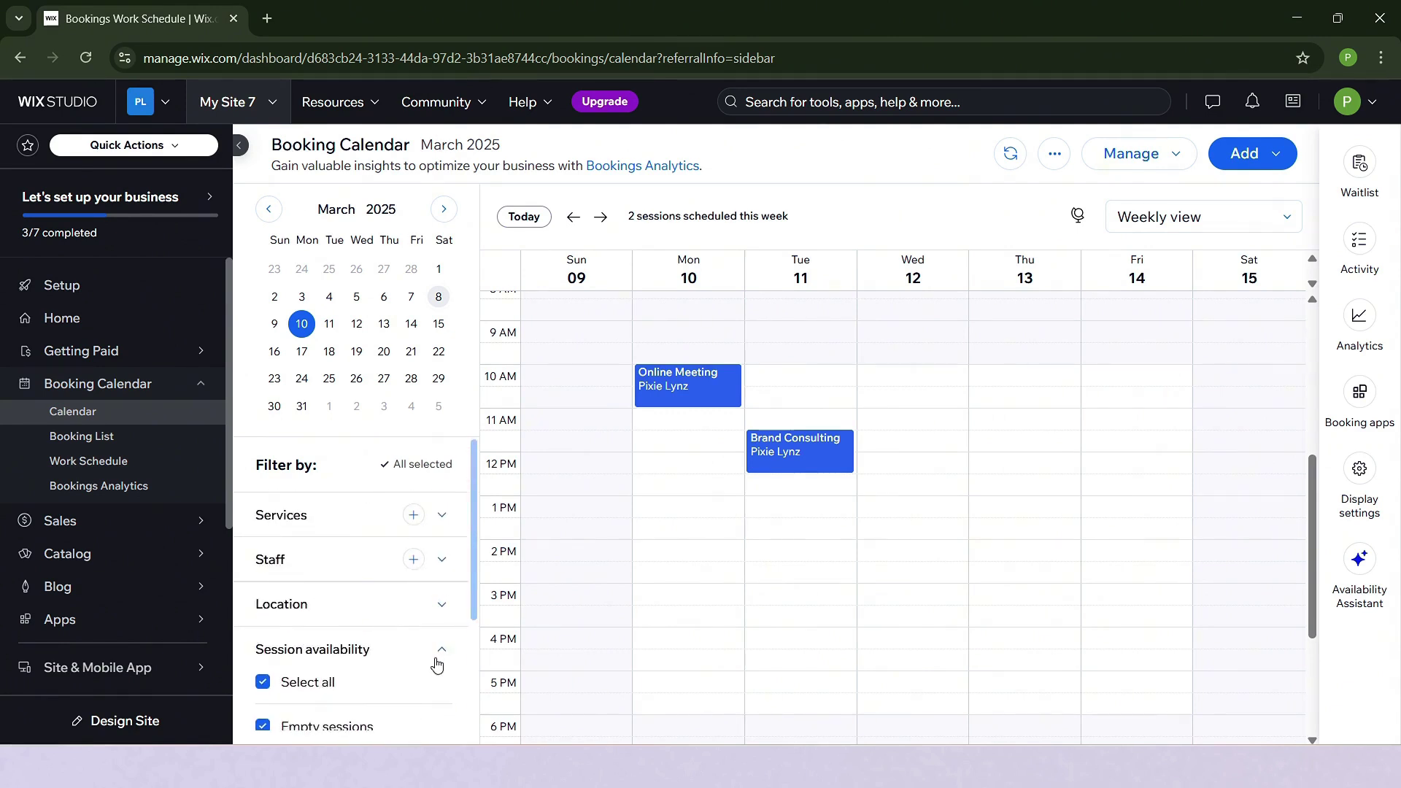
pyautogui.click(441, 648)
pyautogui.click(429, 681)
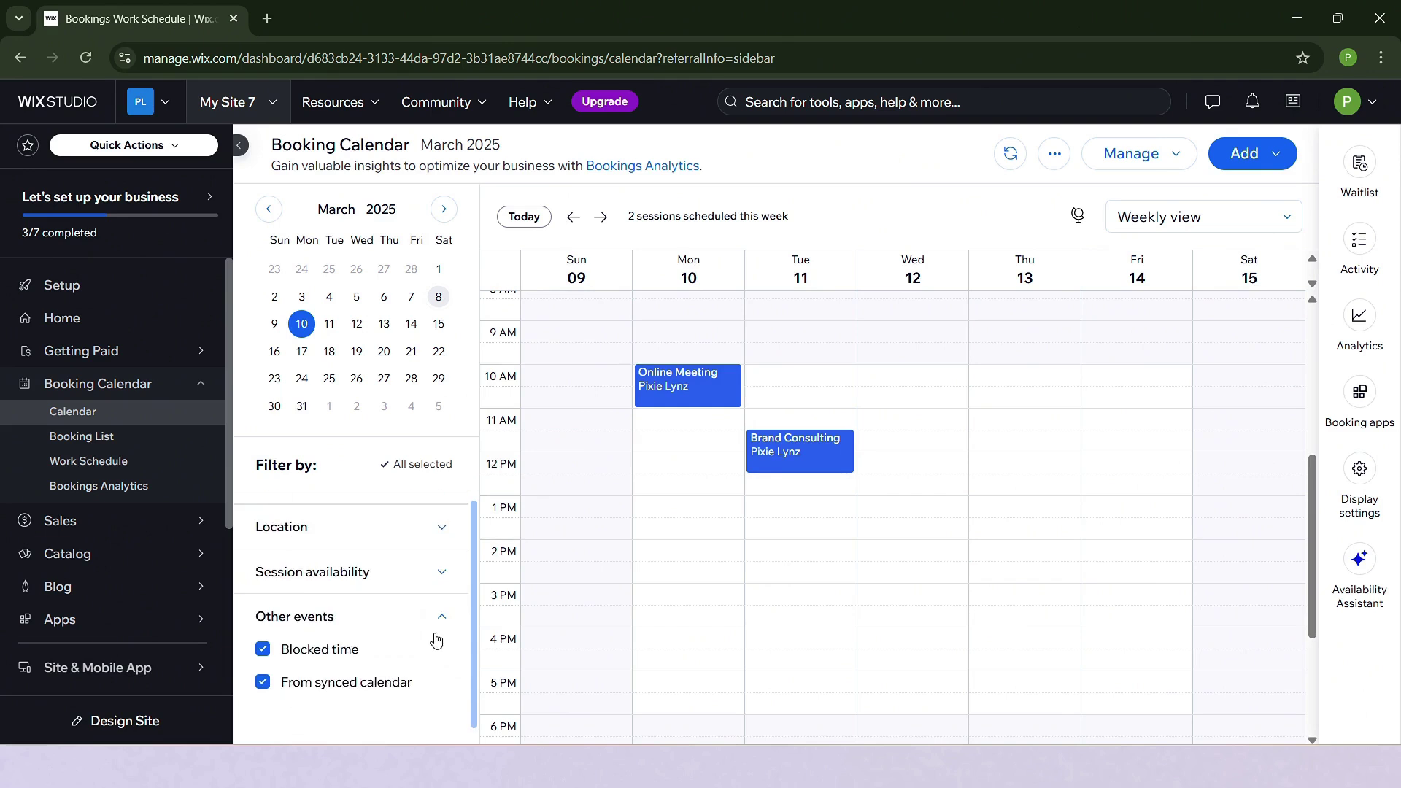
pyautogui.click(442, 618)
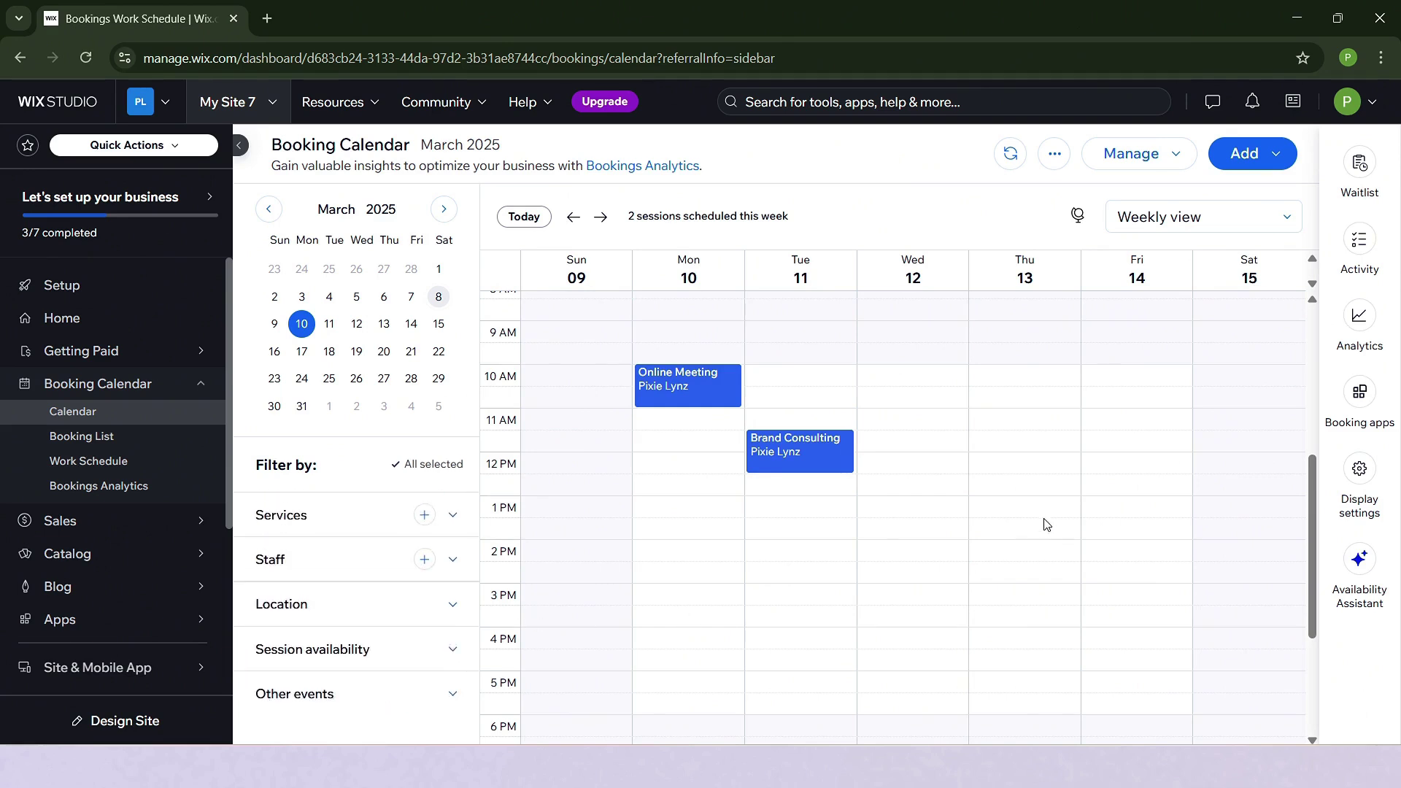
pyautogui.scroll(1, 1037, 538)
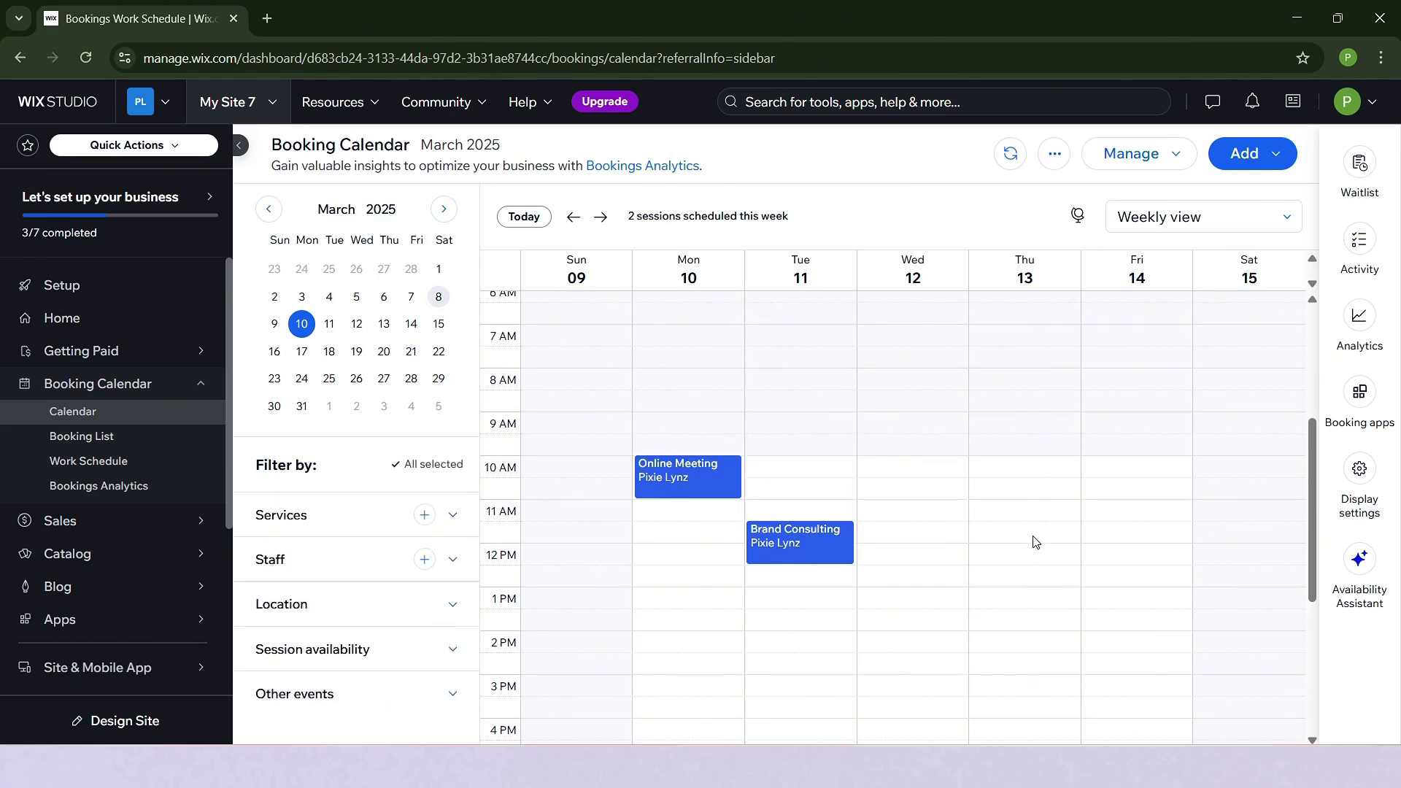